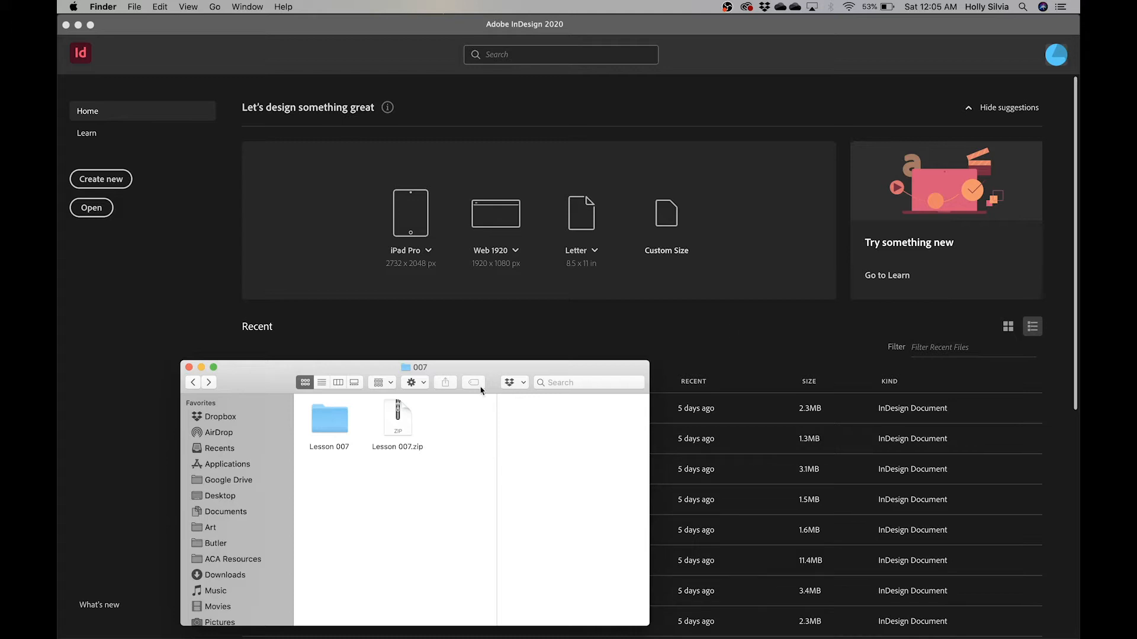
Open 07_Start.indd from the Lesson 007 folder and update its modified links.
{"action": "double_click", "coordinate": [331, 424]}
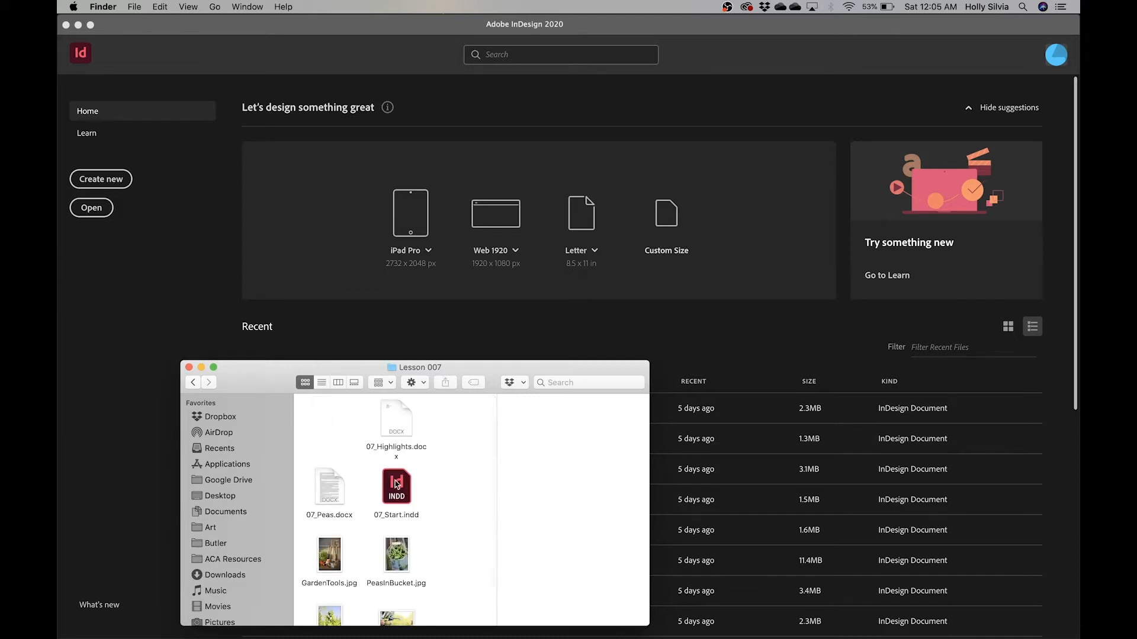
{"action": "double_click", "coordinate": [398, 497]}
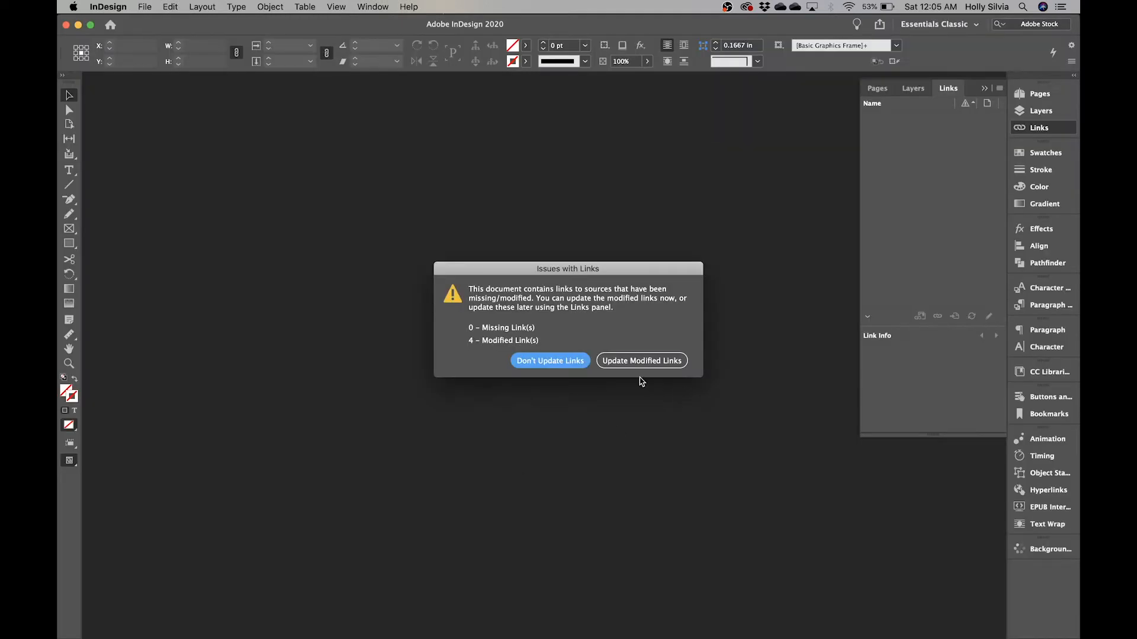
{"action": "left_click", "coordinate": [647, 366]}
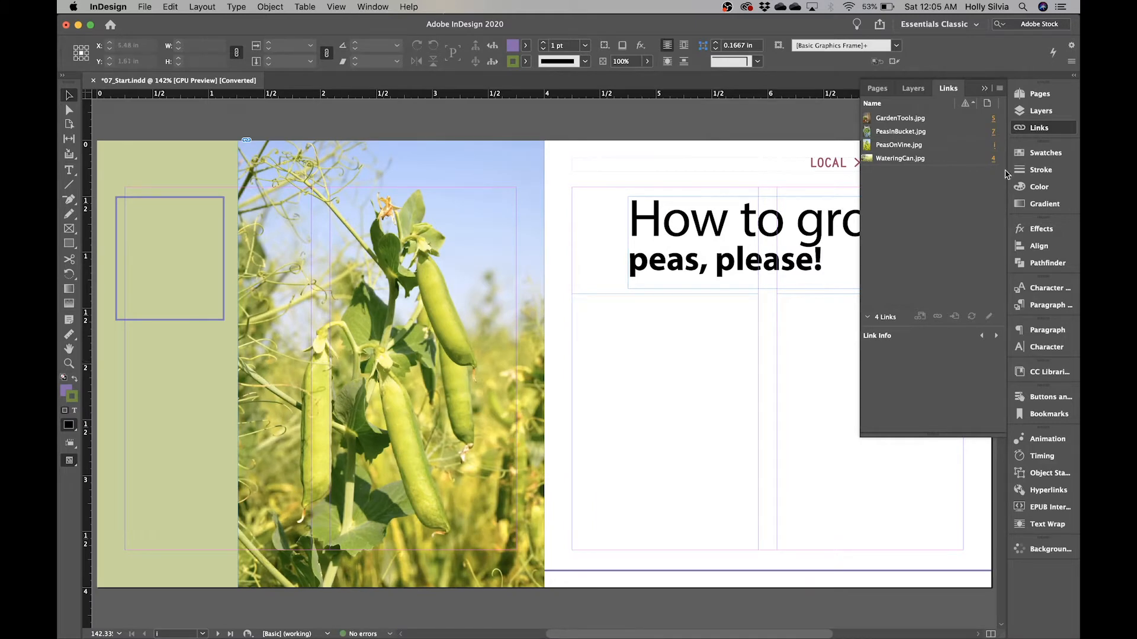
{"action": "left_click", "coordinate": [1032, 127]}
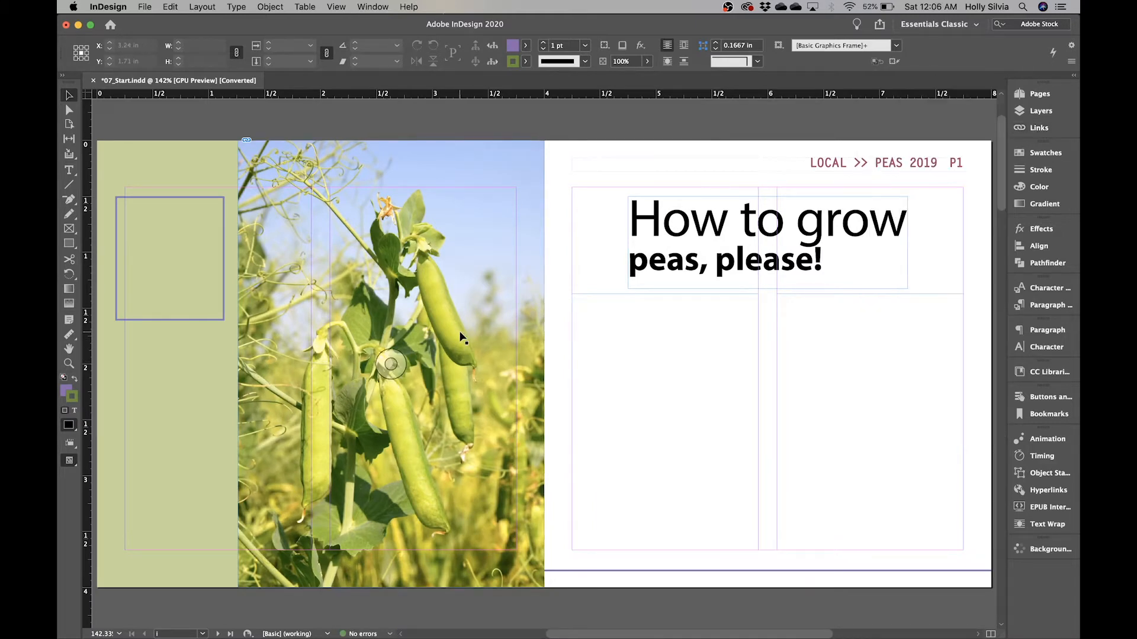
Show the hidden characters in the document.
{"action": "left_click", "coordinate": [236, 7]}
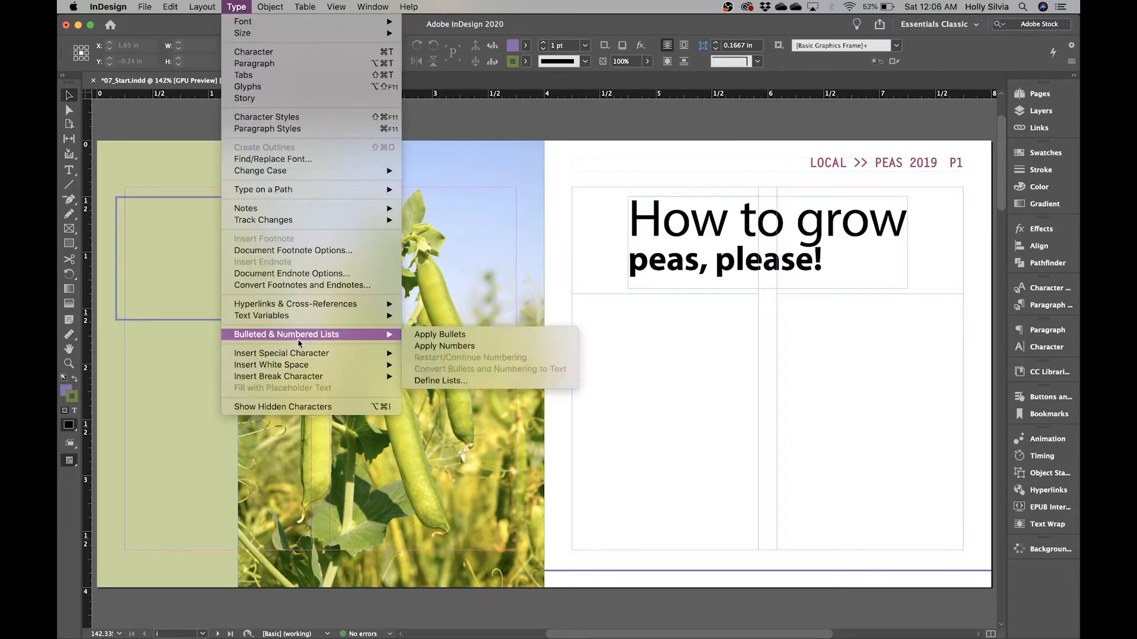
{"action": "left_click", "coordinate": [295, 408]}
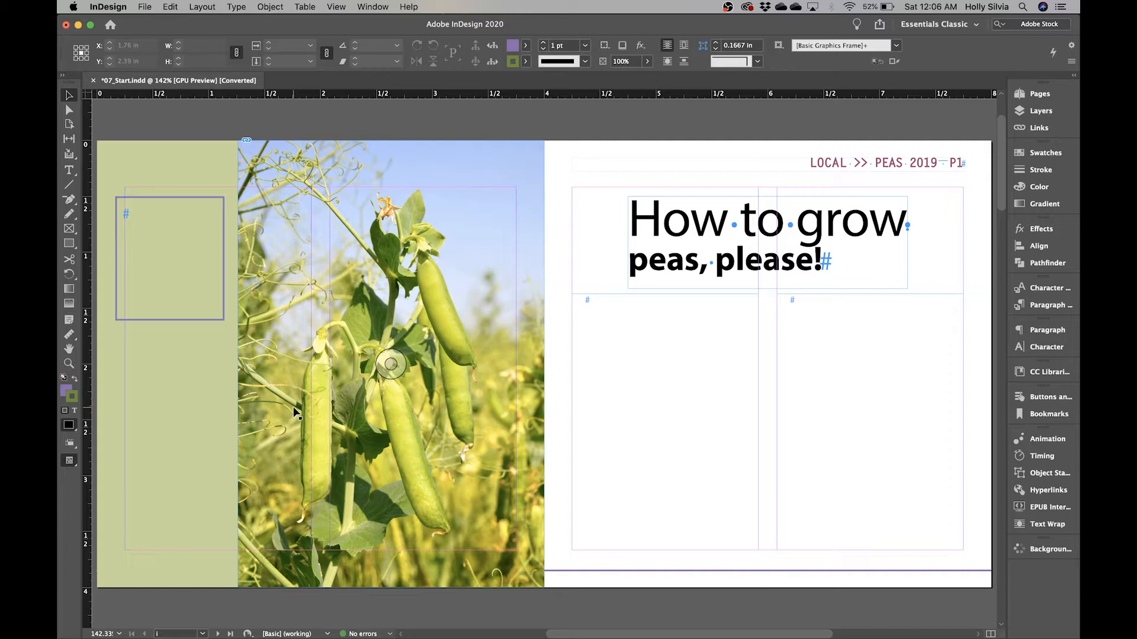
Place 07_Highlights.docx into the empty purple-bordered text frame in the green sidebar.
{"action": "key", "text": "super+equal"}
{"action": "key", "text": "super+equal"}
{"action": "key", "text": "super+equal"}
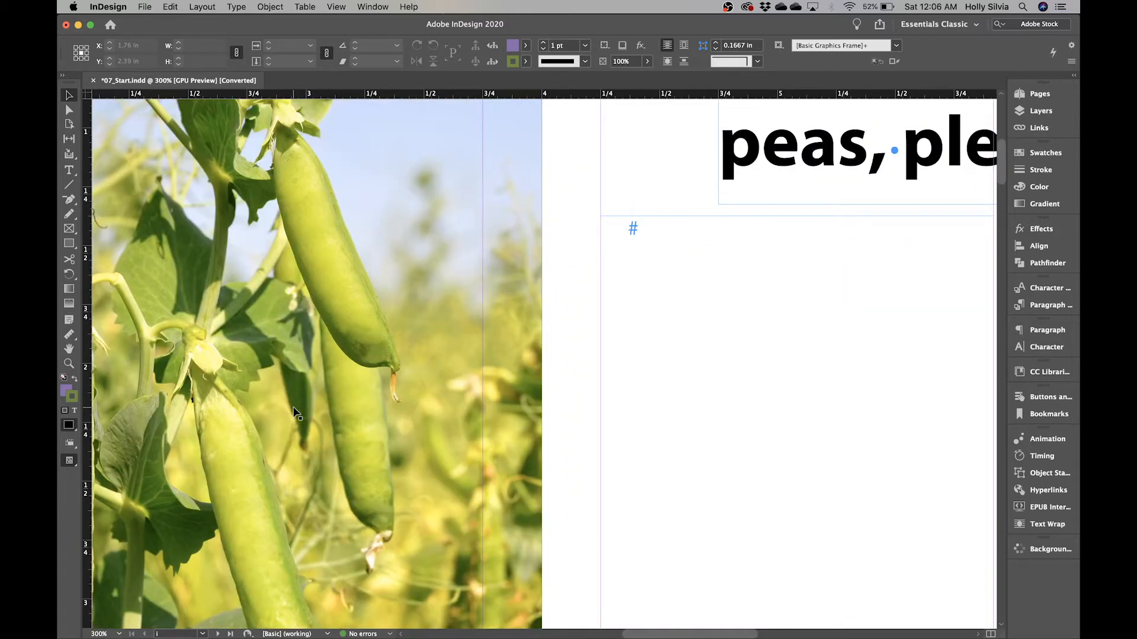
{"action": "left_click_drag", "start_coordinate": [179, 434], "coordinate": [635, 493]}
{"action": "left_click_drag", "start_coordinate": [467, 409], "coordinate": [635, 529]}
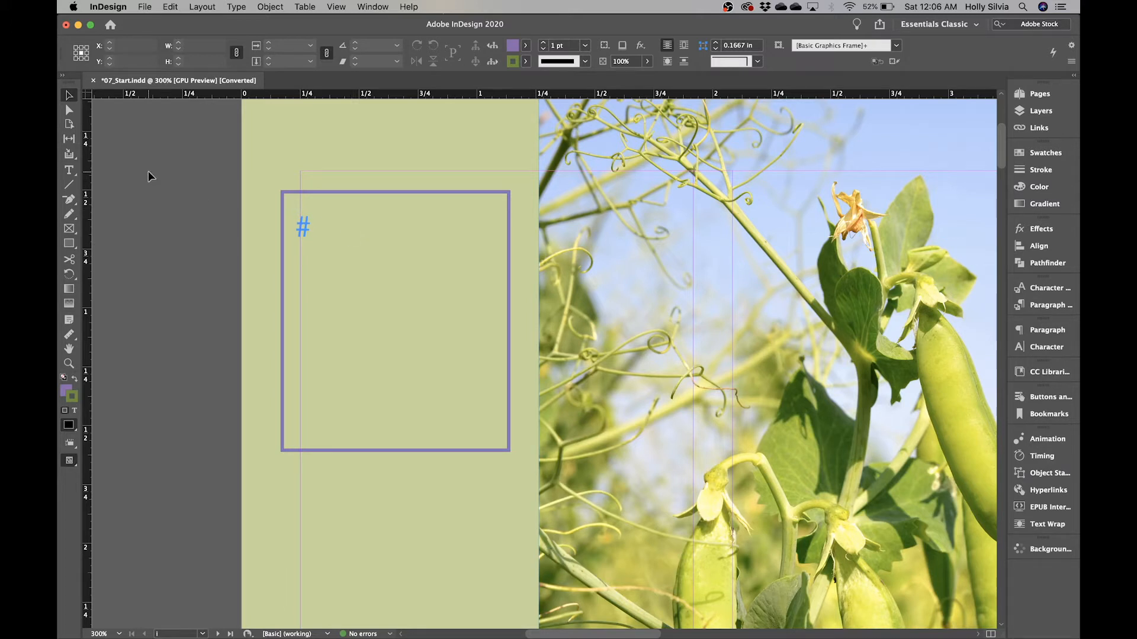
{"action": "left_click", "coordinate": [143, 9]}
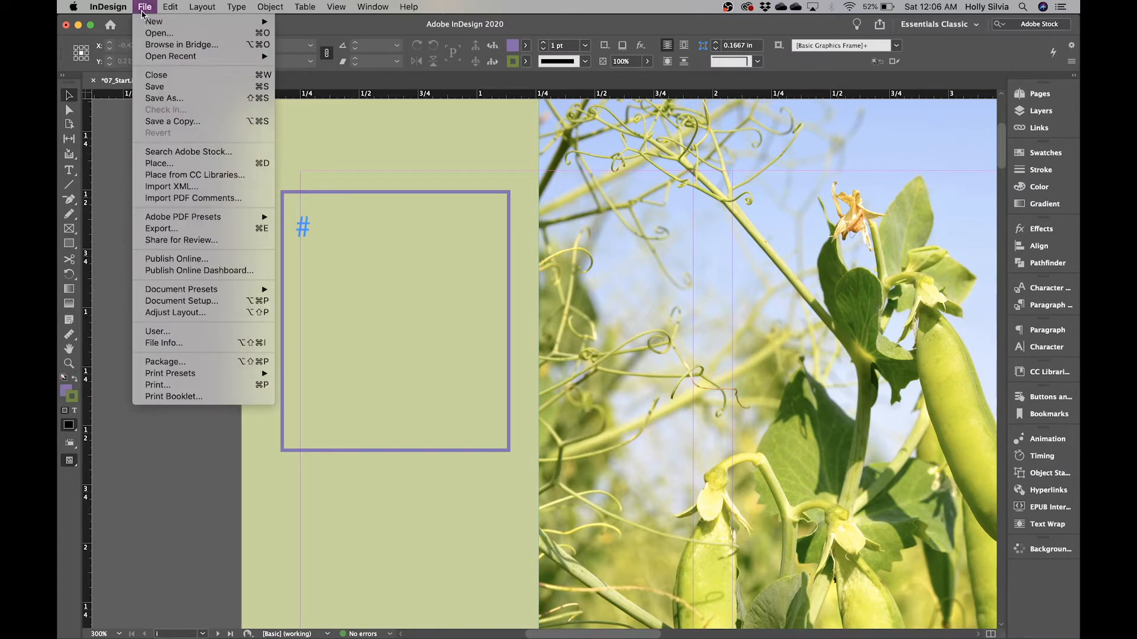
{"action": "left_click", "coordinate": [158, 163]}
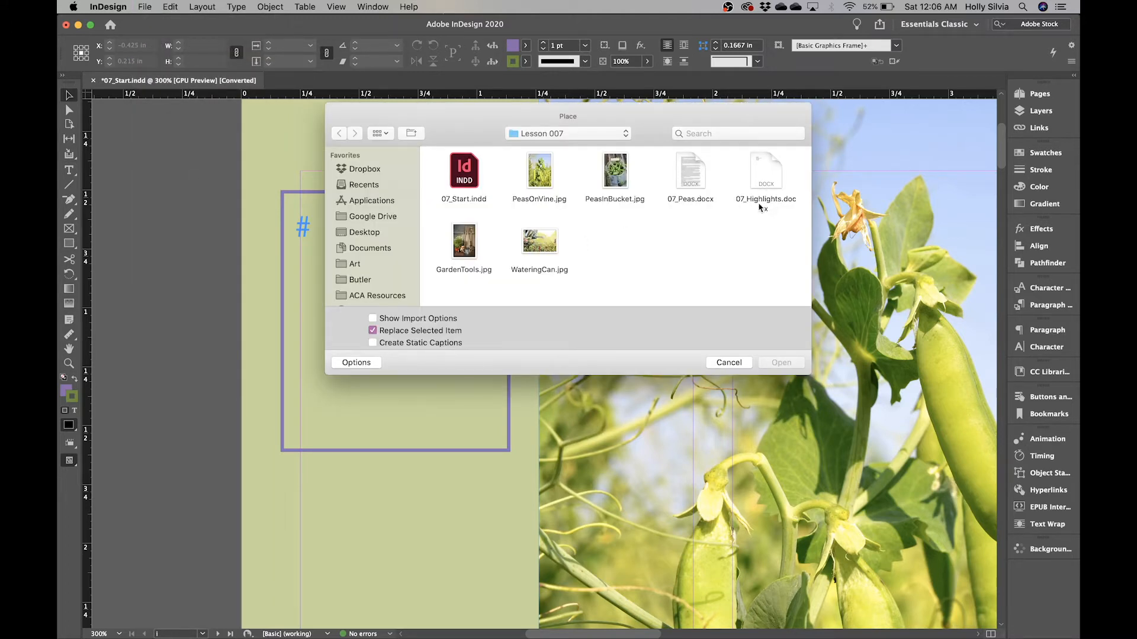
{"action": "left_click", "coordinate": [770, 175]}
{"action": "left_click", "coordinate": [783, 363]}
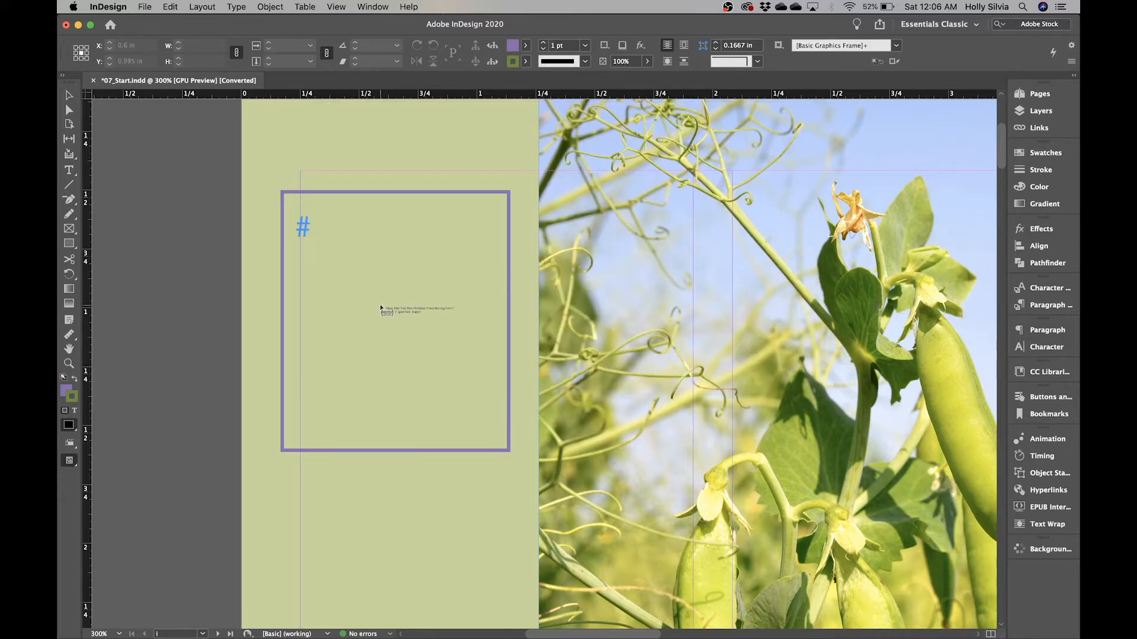
{"action": "left_click", "coordinate": [296, 206]}
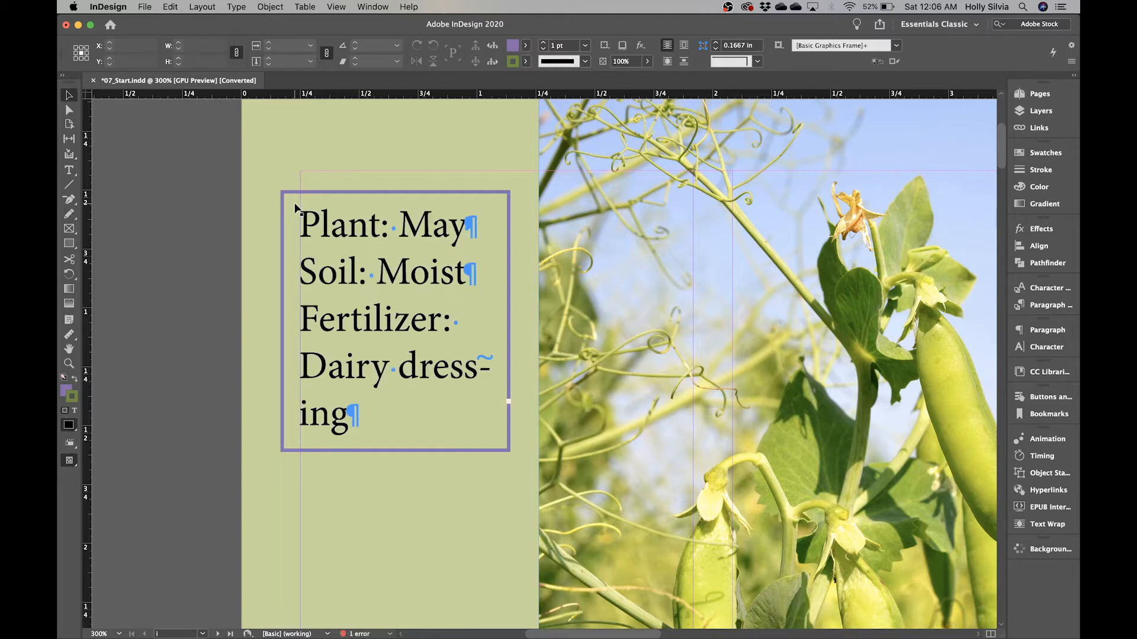
Apply the Sidebar Text paragraph style from the Body Text group to all text in the sidebar frame.
{"action": "double_click", "coordinate": [491, 397]}
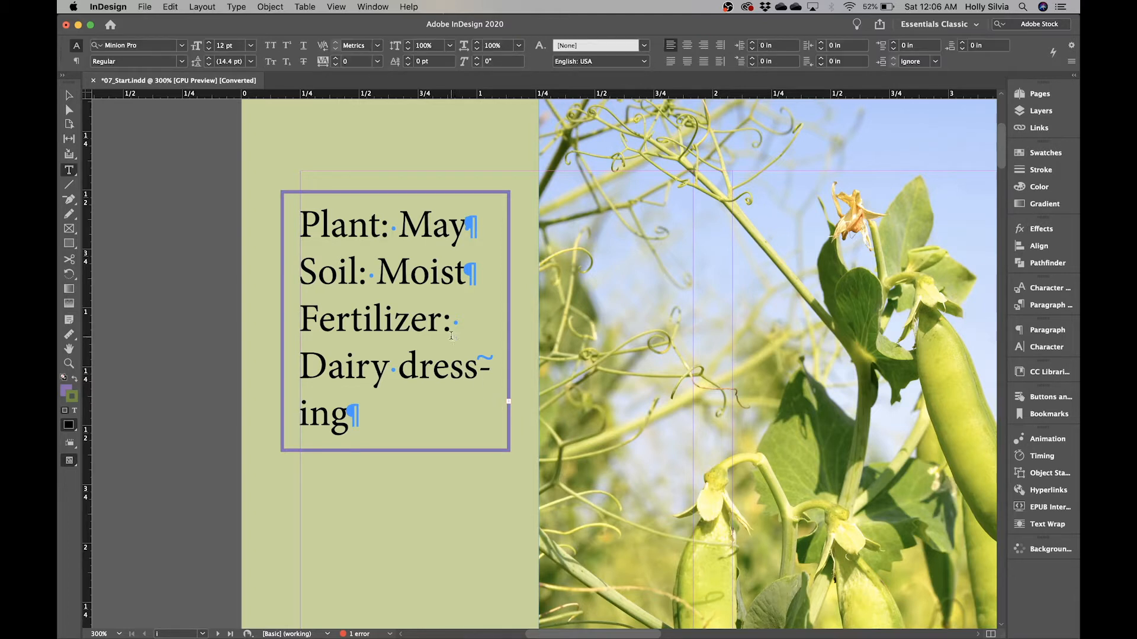
{"action": "left_click", "coordinate": [411, 314]}
{"action": "key", "text": "super+a"}
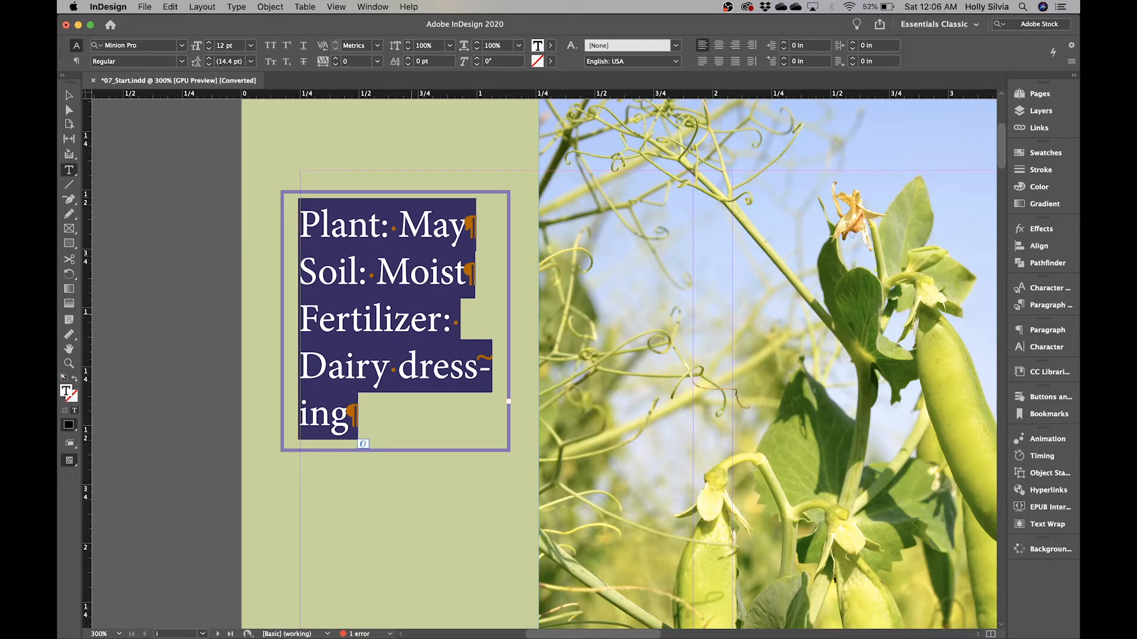
{"action": "left_click", "coordinate": [170, 7]}
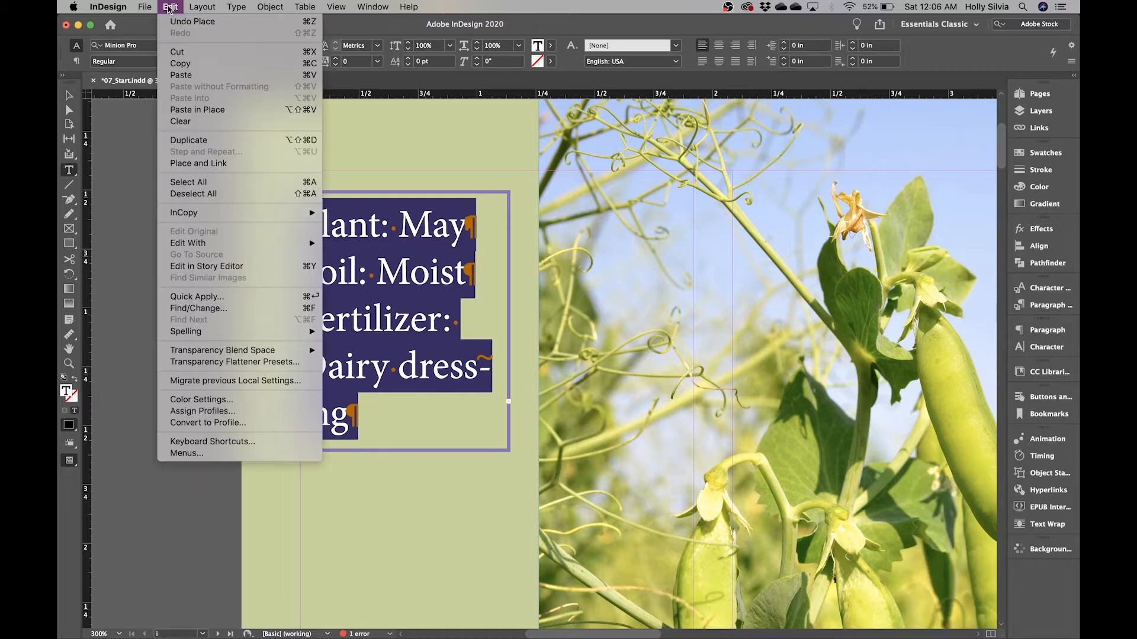
{"action": "left_click", "coordinate": [198, 183]}
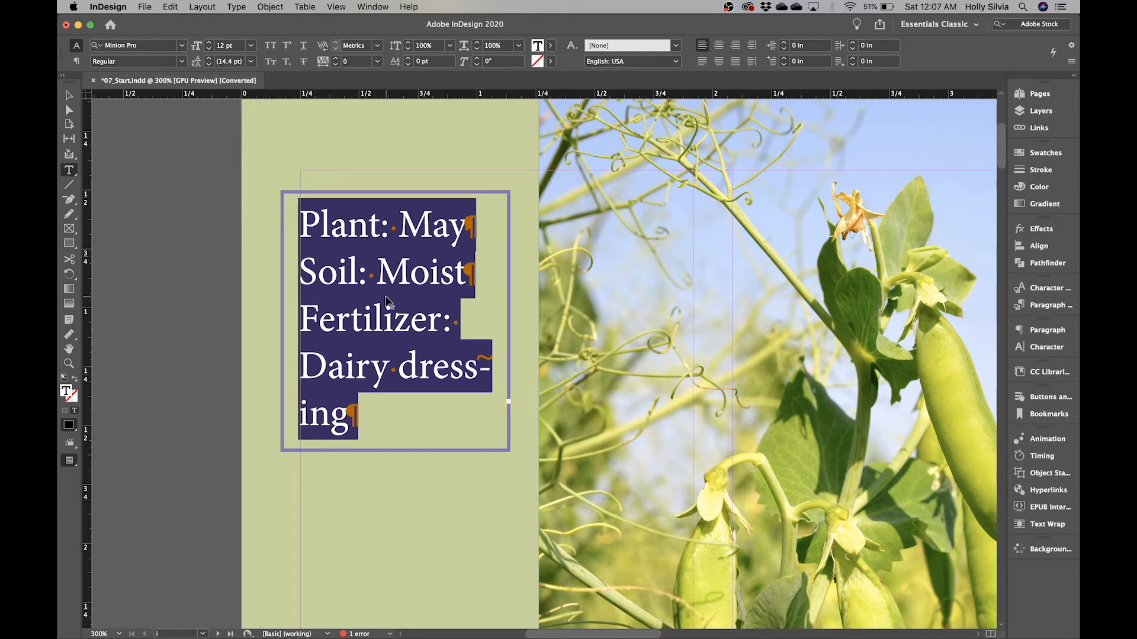
{"action": "left_click", "coordinate": [1043, 312]}
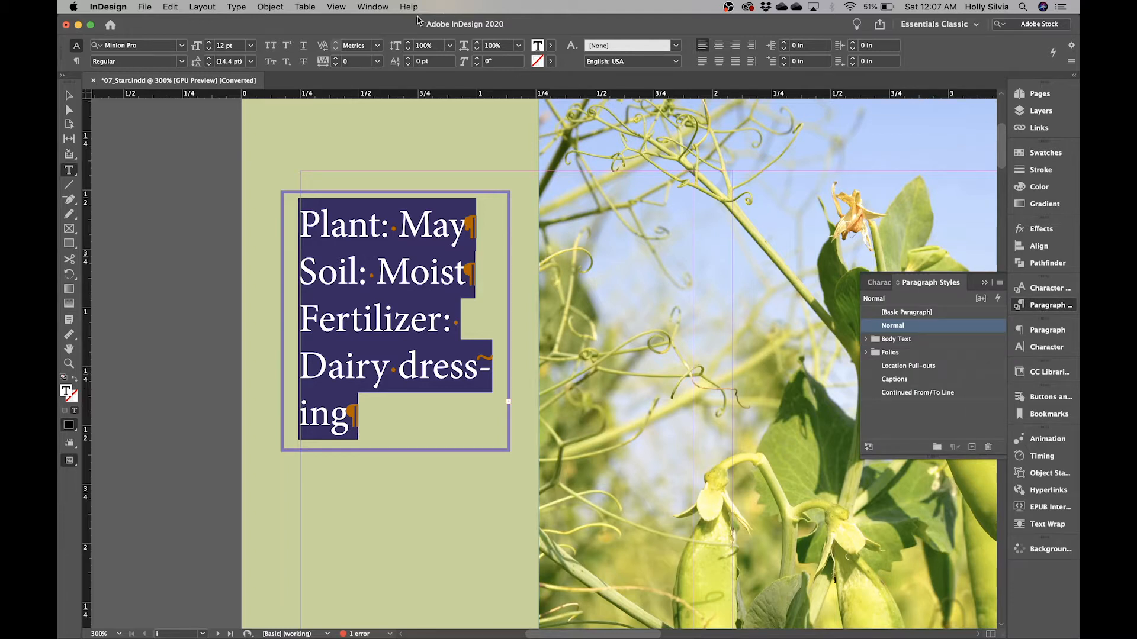
{"action": "left_click", "coordinate": [386, 8]}
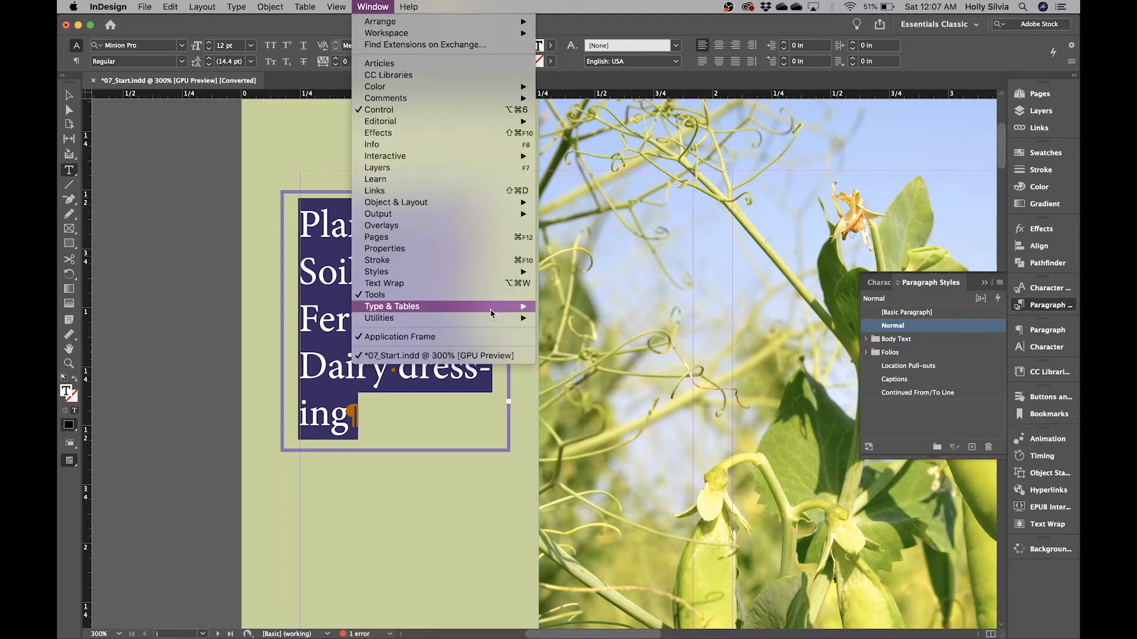
{"action": "mouse_move", "coordinate": [490, 274]}
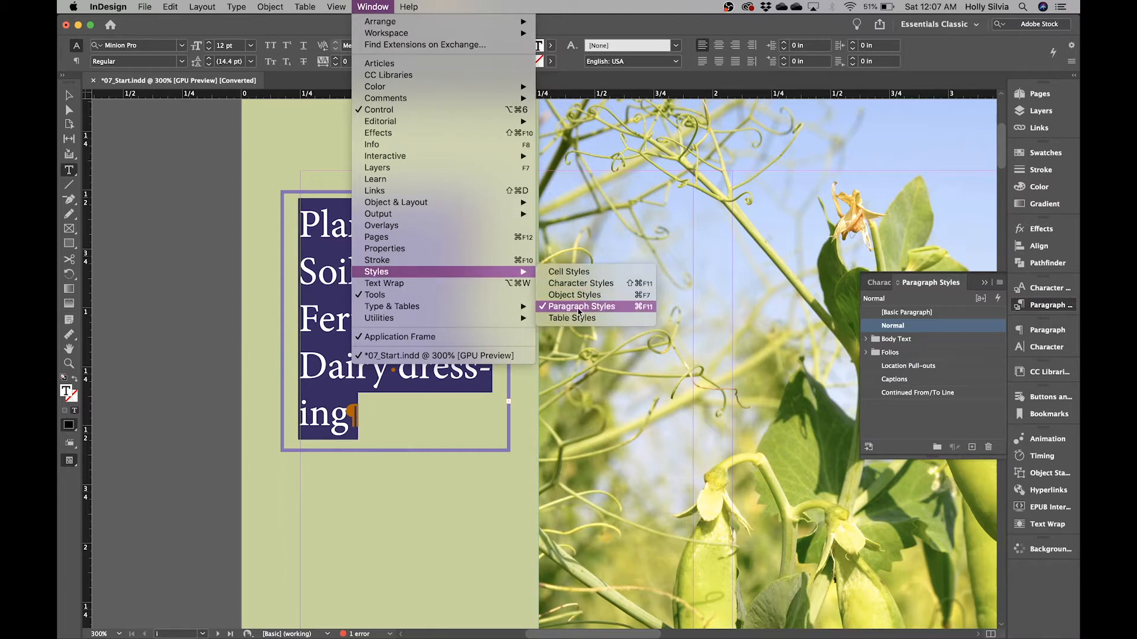
{"action": "left_click", "coordinate": [876, 345]}
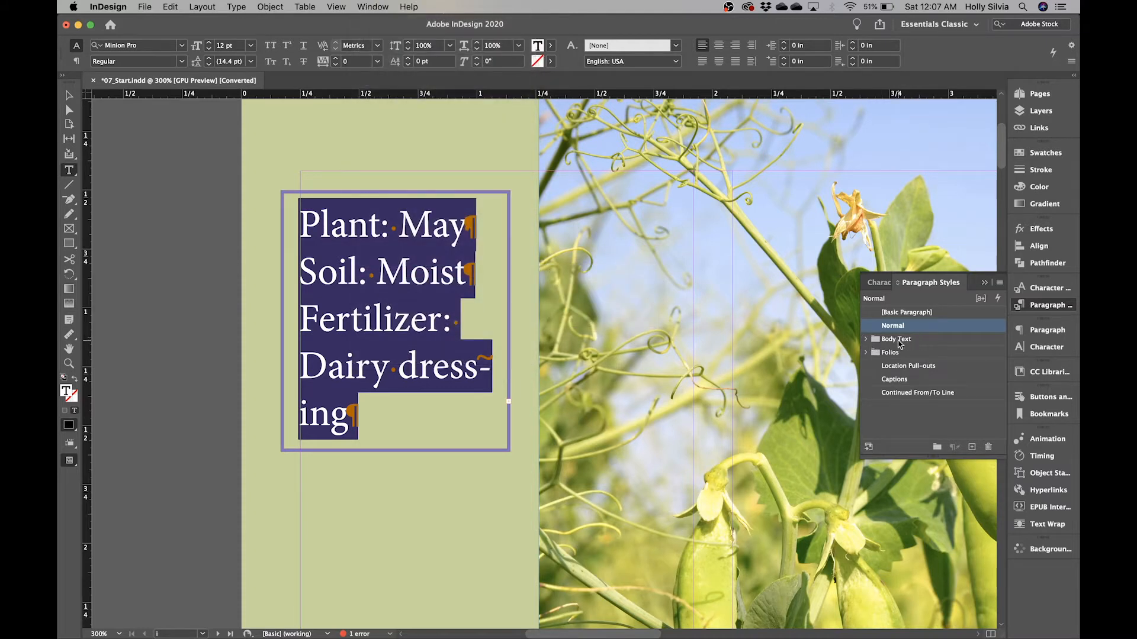
{"action": "left_click", "coordinate": [865, 340]}
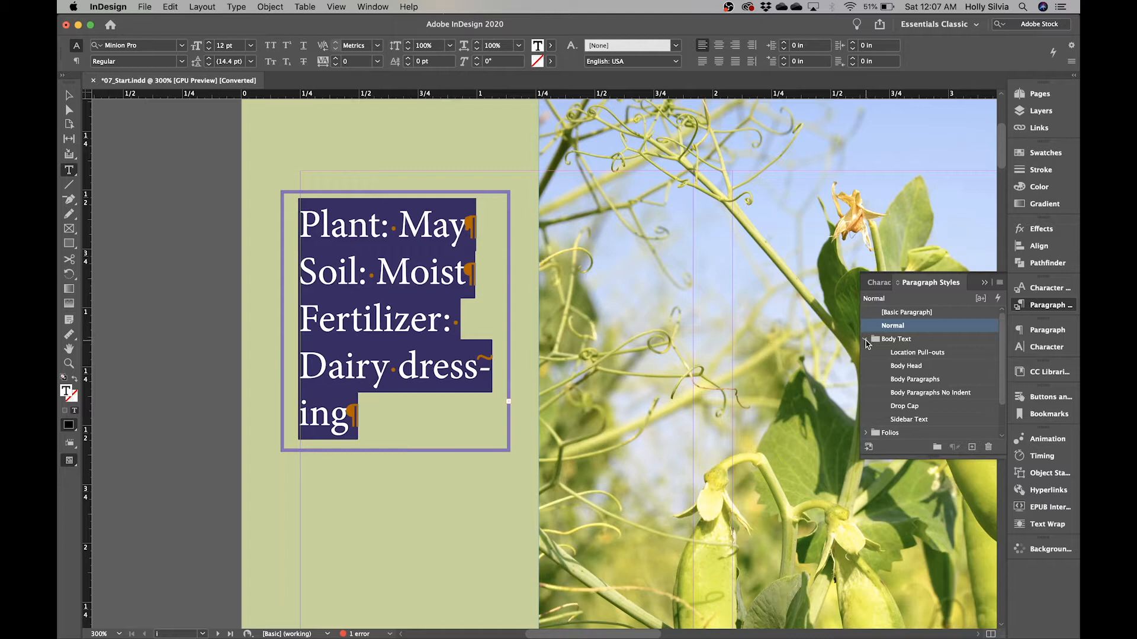
{"action": "left_click", "coordinate": [908, 421]}
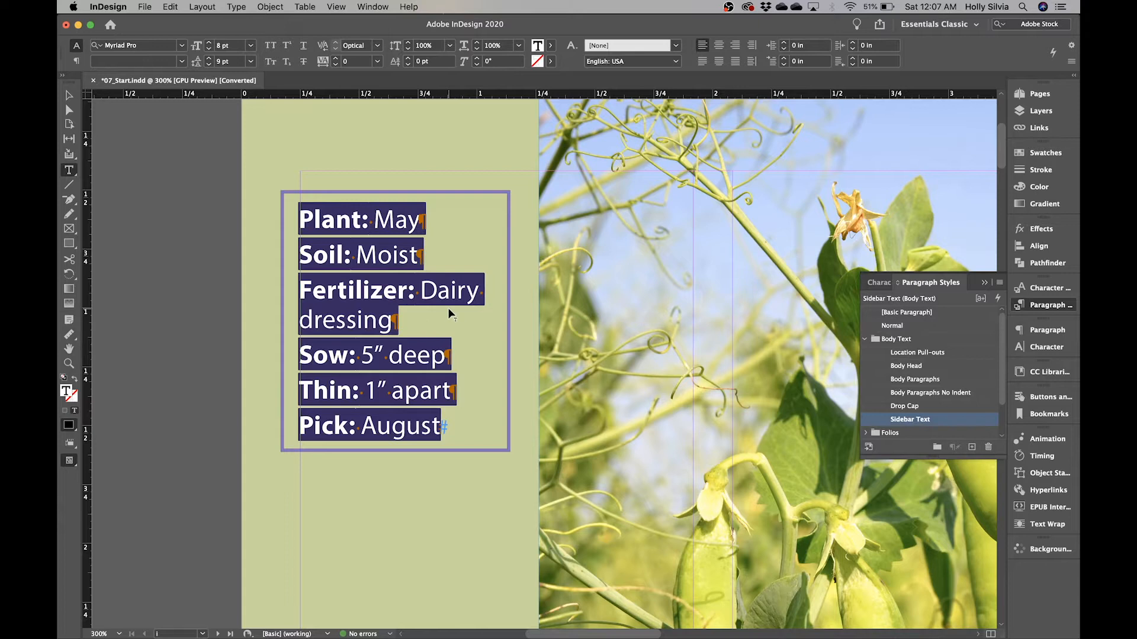
{"action": "left_click", "coordinate": [1045, 304]}
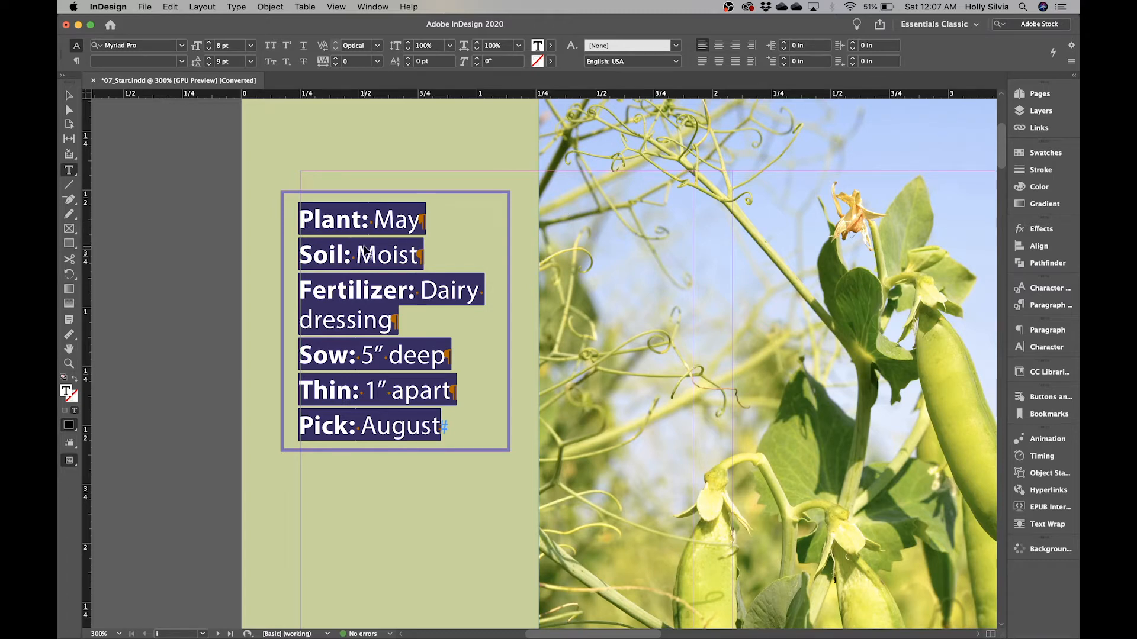
Add the heading "PEAS, PLEASE" as its own paragraph above the "Plant: May" line in the sidebar.
{"action": "left_click", "coordinate": [318, 218]}
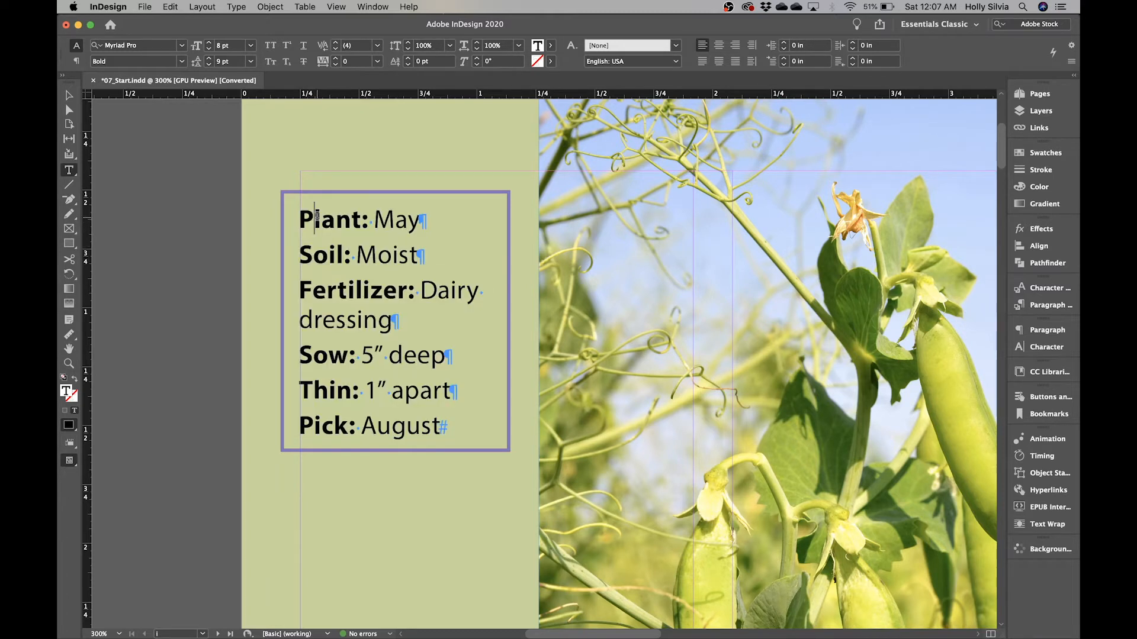
{"action": "left_click", "coordinate": [300, 217]}
{"action": "type", "text": "PEAS,"}
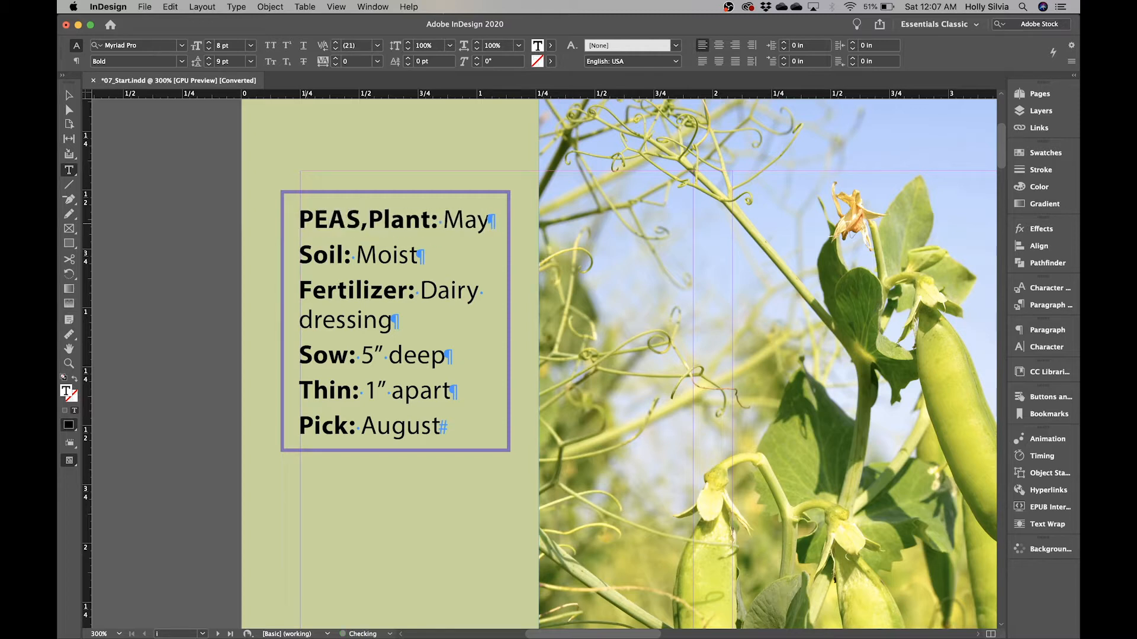
{"action": "type", "text": " PLEASE-"}
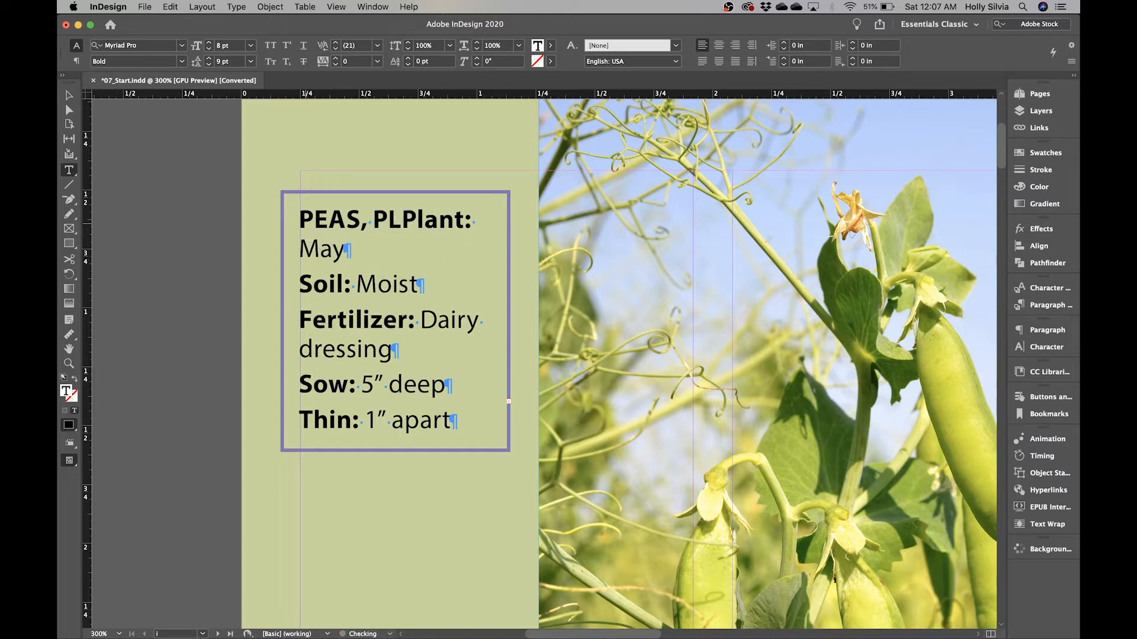
{"action": "key", "text": "shift+Return"}
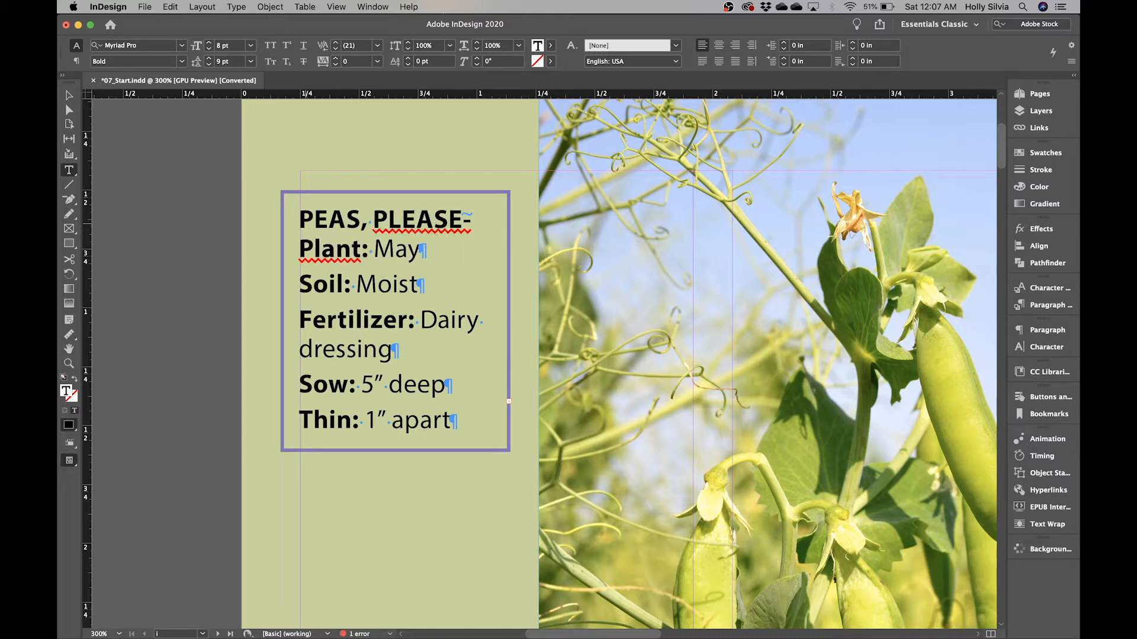
{"action": "key", "text": "BackSpace"}
{"action": "key", "text": "BackSpace"}
{"action": "key", "text": "Return"}
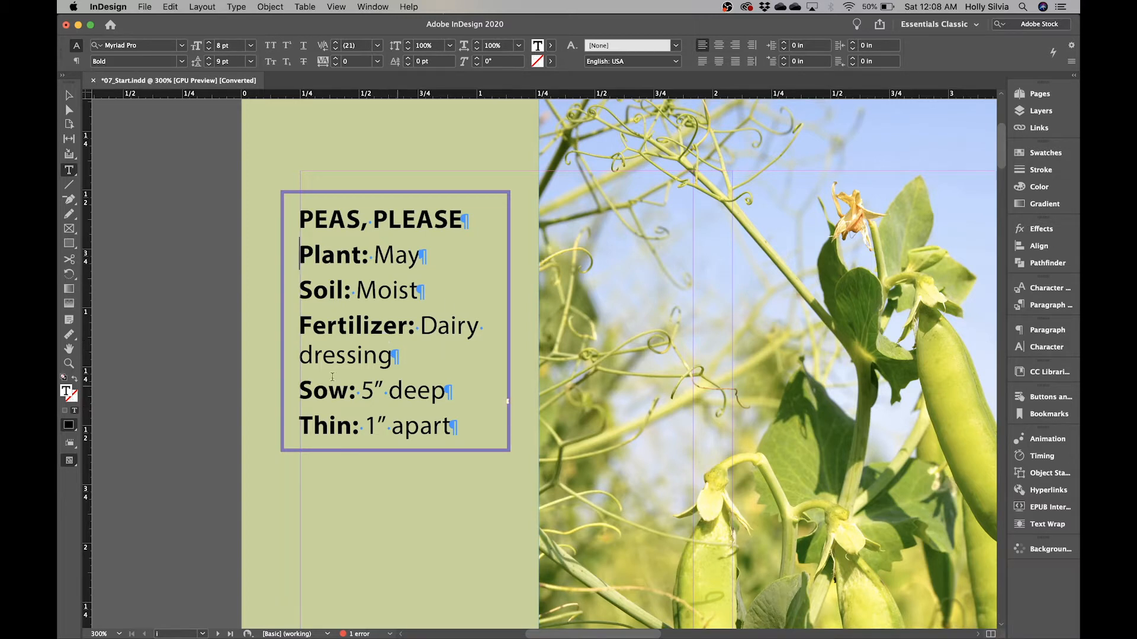
Set the sidebar text frame's auto-sizing to Height Only in the Text Frame Options.
{"action": "right_click", "coordinate": [358, 268]}
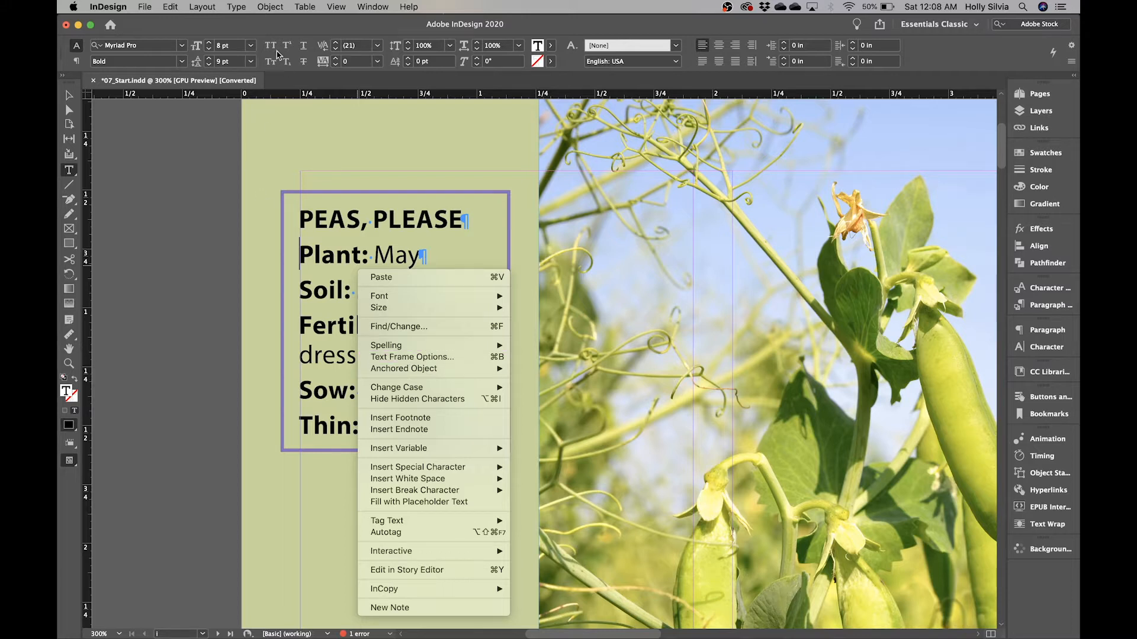
{"action": "left_click", "coordinate": [275, 9]}
{"action": "left_click", "coordinate": [274, 8]}
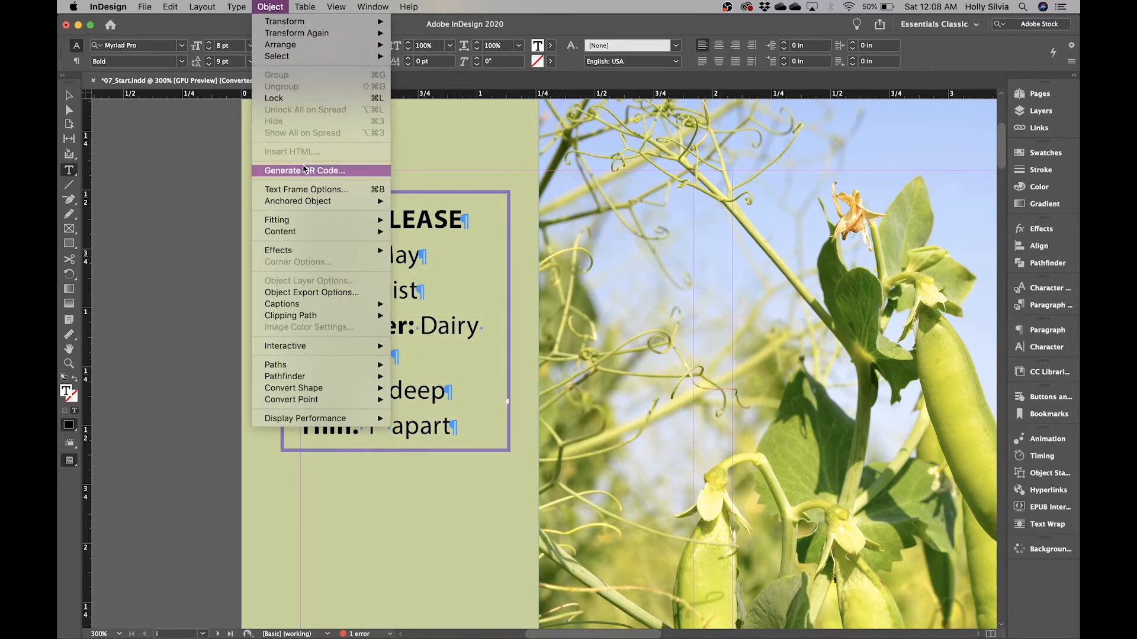
{"action": "left_click", "coordinate": [307, 190]}
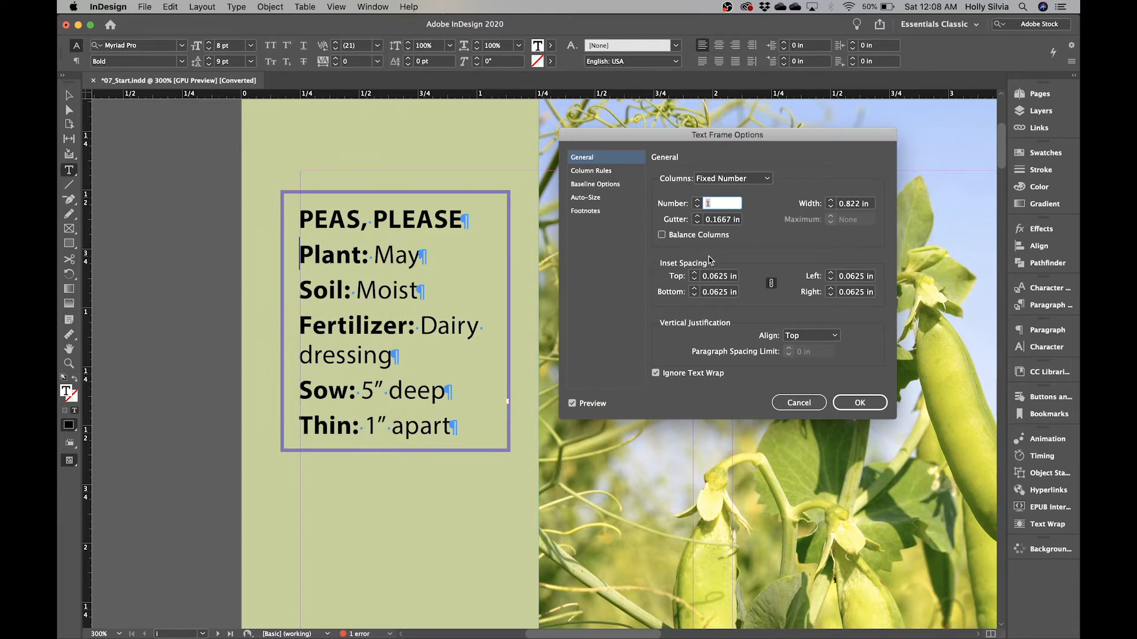
{"action": "left_click", "coordinate": [585, 200]}
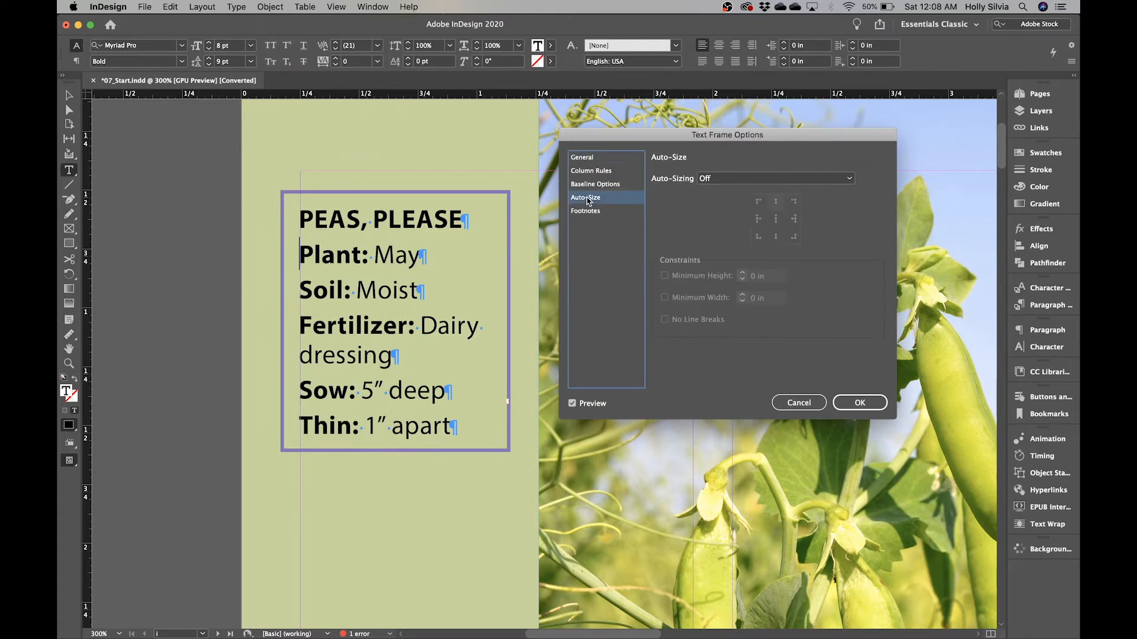
{"action": "left_click", "coordinate": [725, 180]}
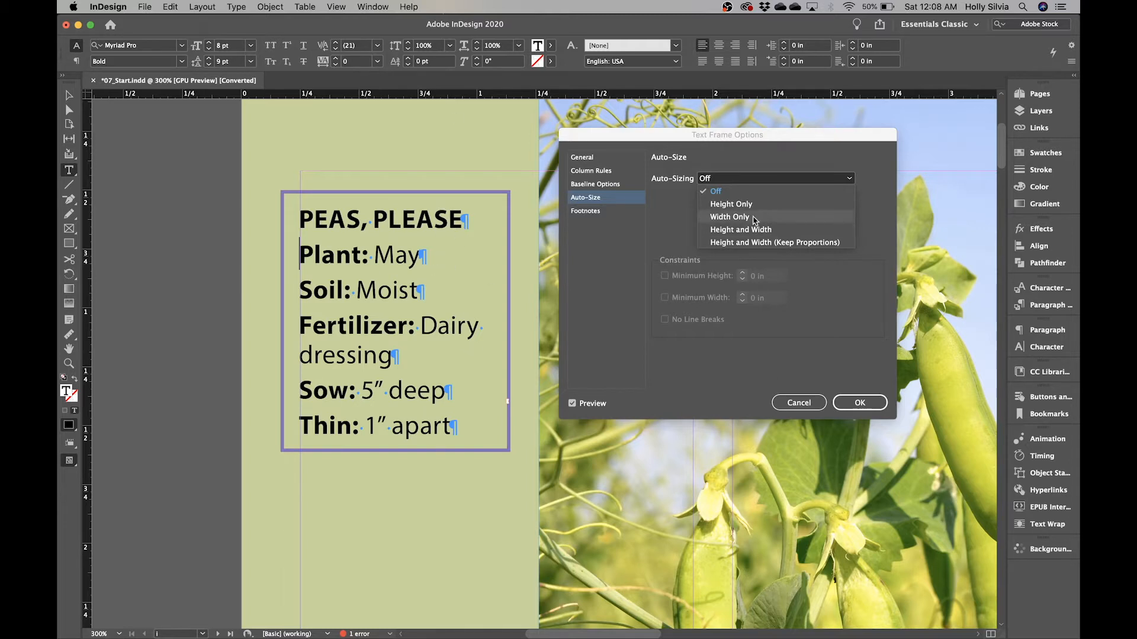
{"action": "left_click", "coordinate": [737, 206]}
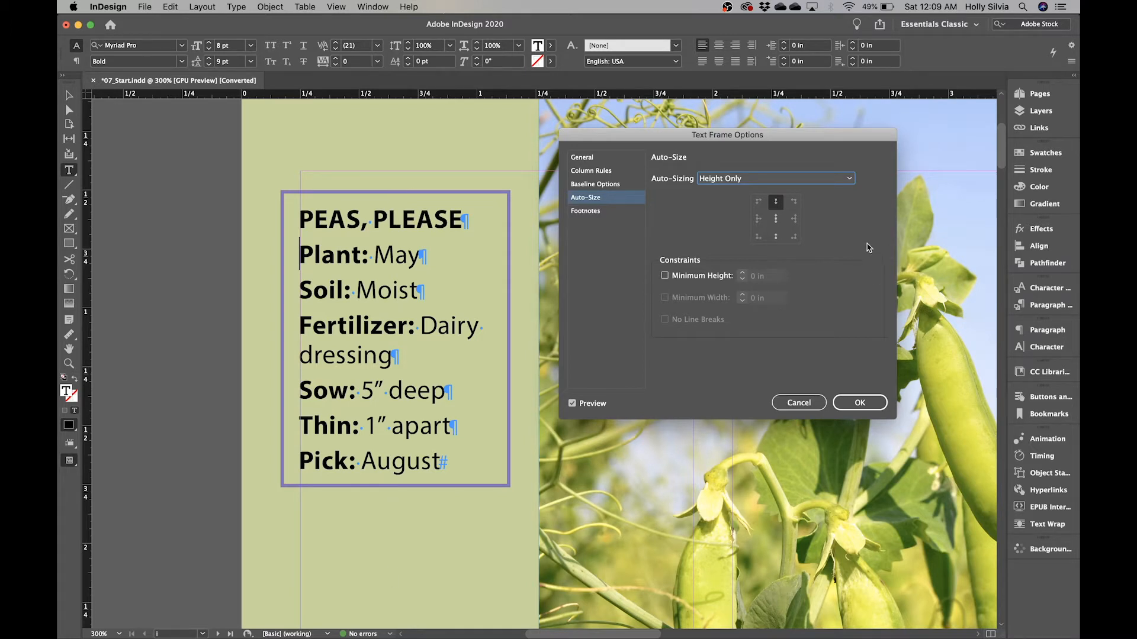
{"action": "left_click", "coordinate": [870, 405]}
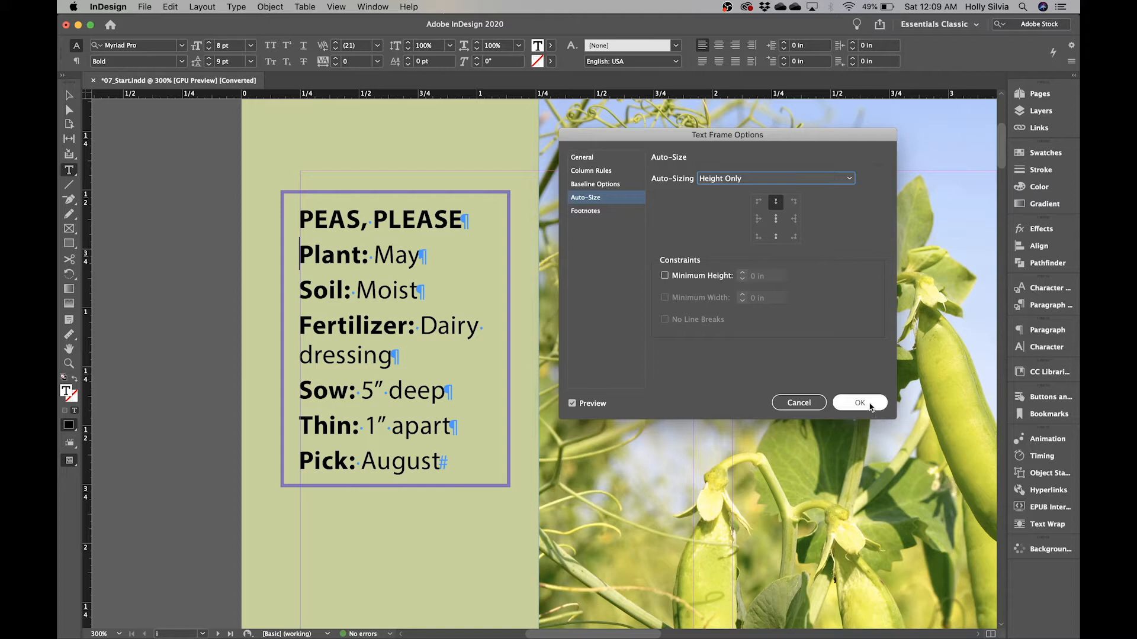
Deselect the sidebar frame and place 07_Peas.docx into the first empty column frame below the "How to grow peas, please!" headline.
{"action": "left_click", "coordinate": [69, 95]}
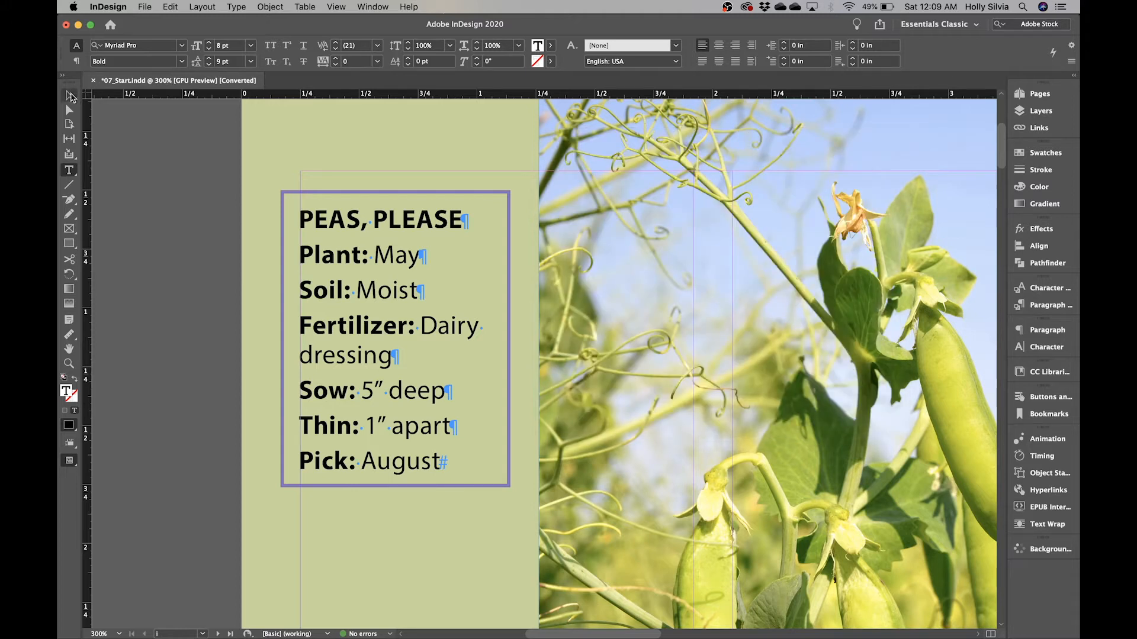
{"action": "left_click", "coordinate": [192, 202]}
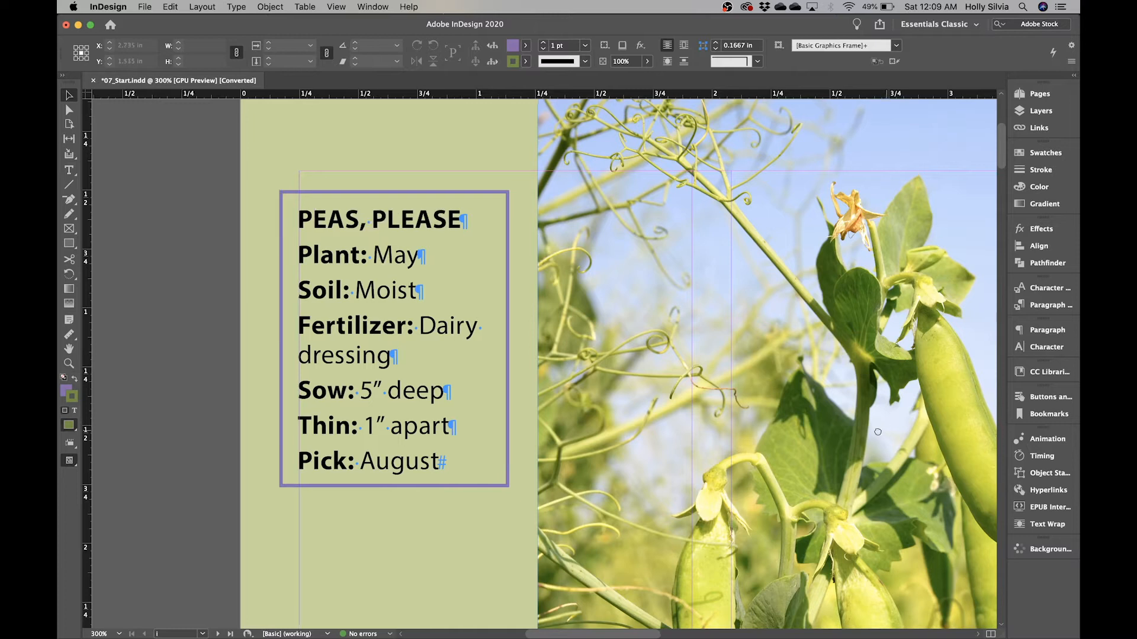
{"action": "left_click_drag", "start_coordinate": [885, 432], "coordinate": [509, 408]}
{"action": "left_click_drag", "start_coordinate": [762, 455], "coordinate": [133, 422]}
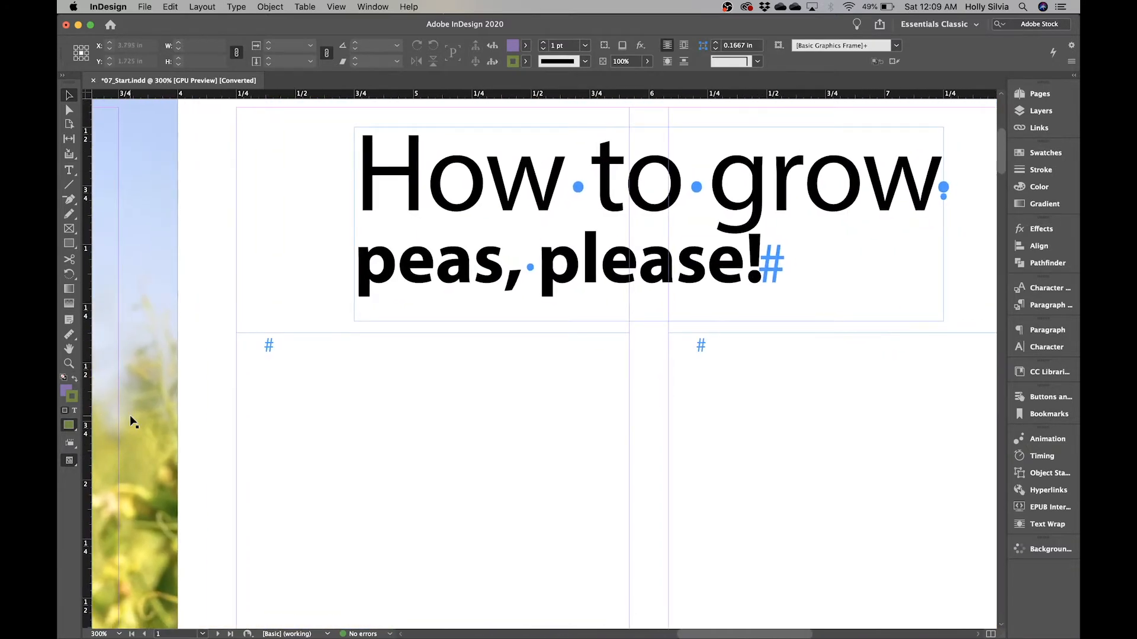
{"action": "key", "text": "super+minus"}
{"action": "left_click_drag", "start_coordinate": [280, 496], "coordinate": [258, 420]}
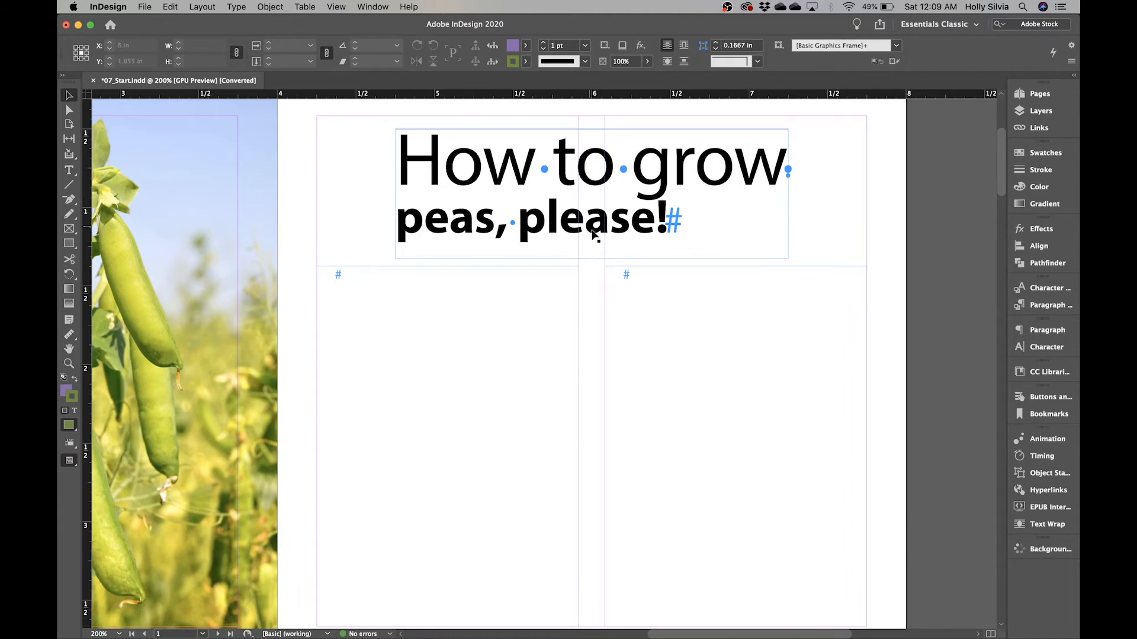
{"action": "left_click_drag", "start_coordinate": [718, 444], "coordinate": [715, 390]}
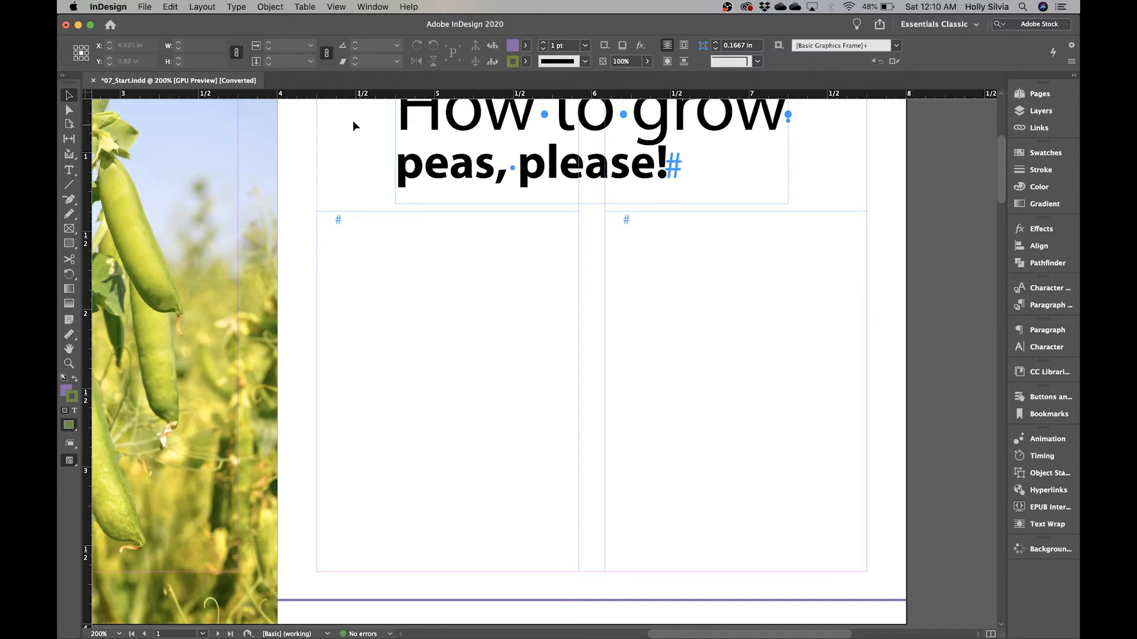
{"action": "left_click", "coordinate": [145, 7]}
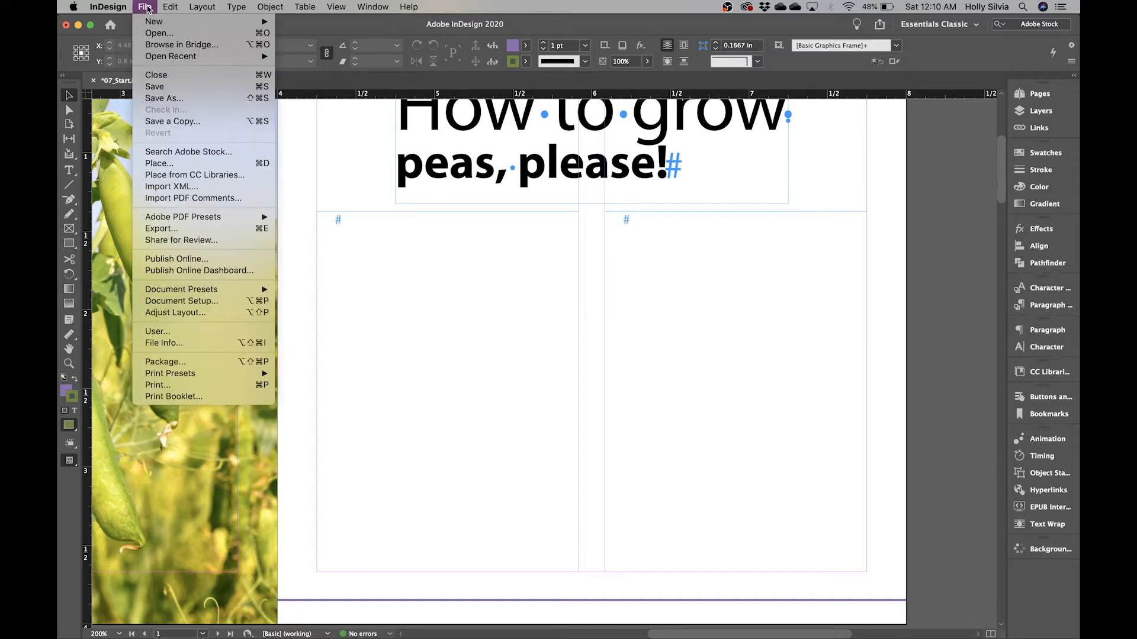
{"action": "left_click", "coordinate": [174, 164]}
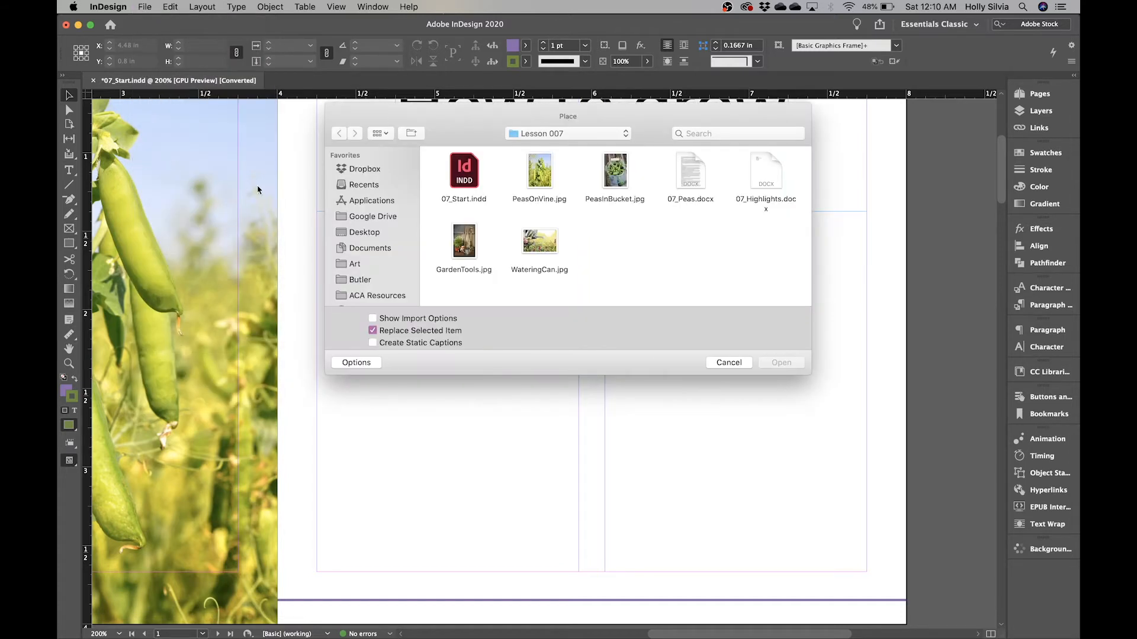
{"action": "left_click", "coordinate": [694, 169]}
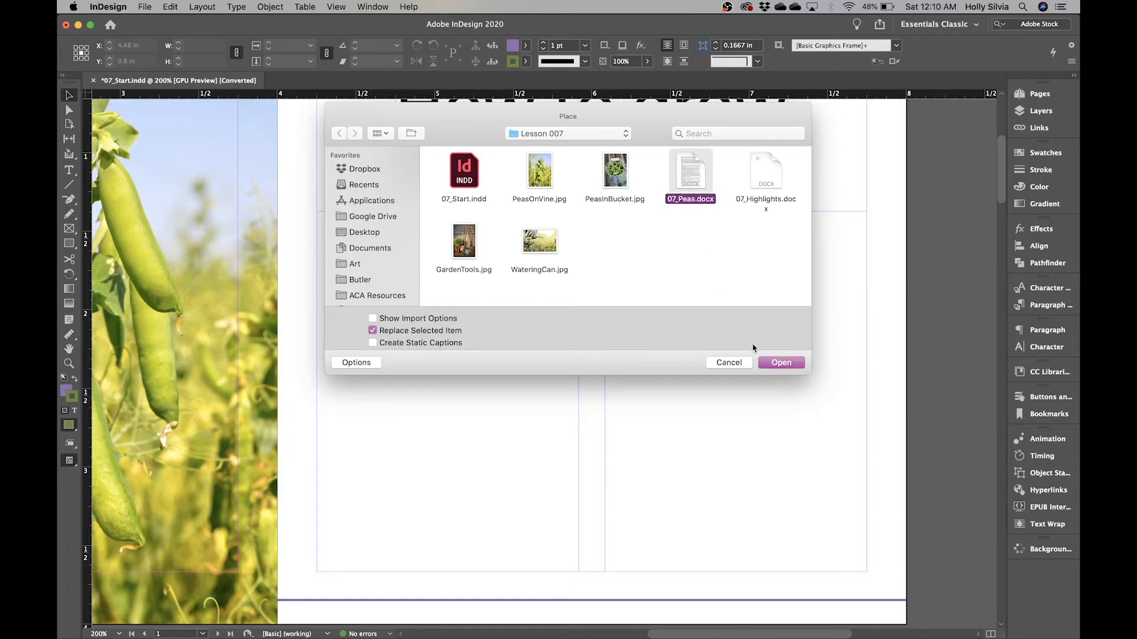
{"action": "left_click", "coordinate": [783, 365]}
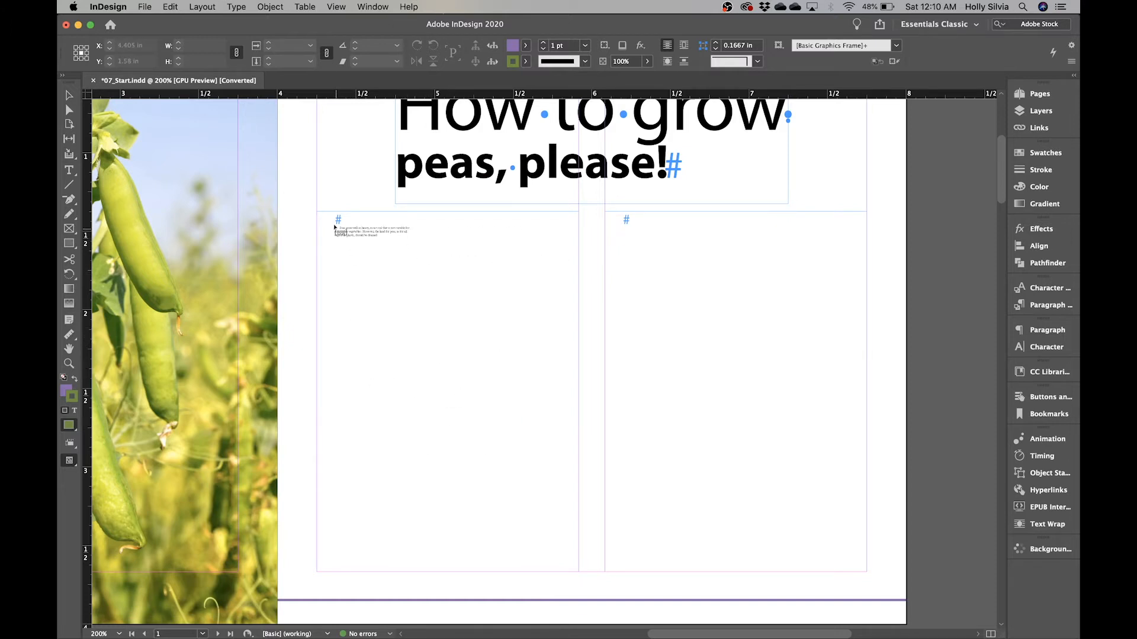
{"action": "left_click", "coordinate": [330, 224]}
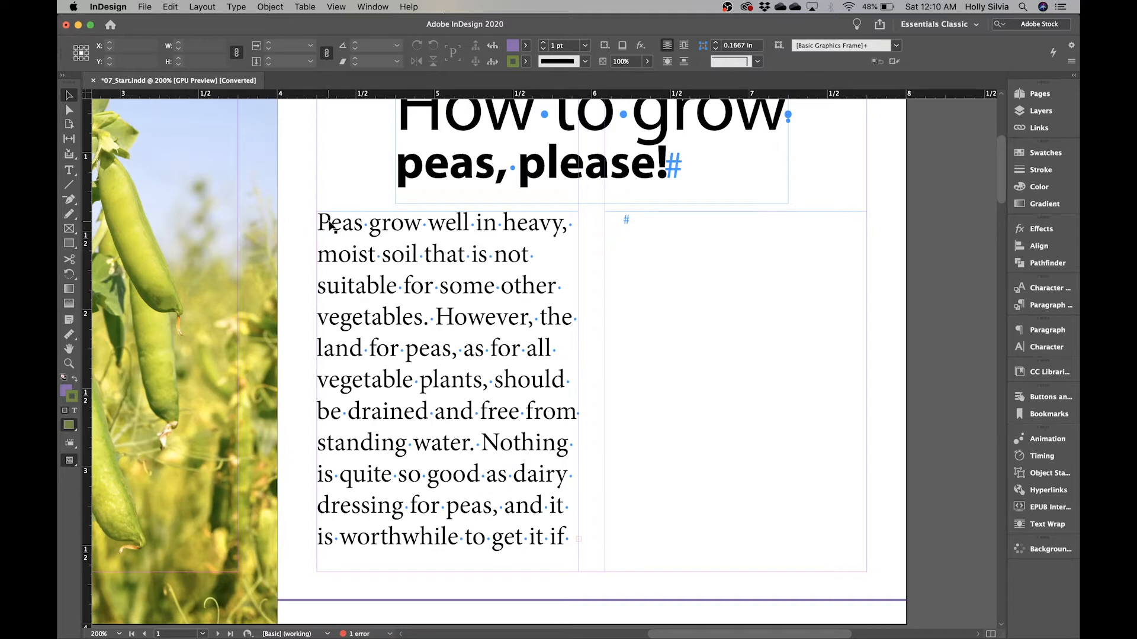
Thread the overset article text from the first column frame into the empty second column frame on page 1.
{"action": "left_click", "coordinate": [580, 543]}
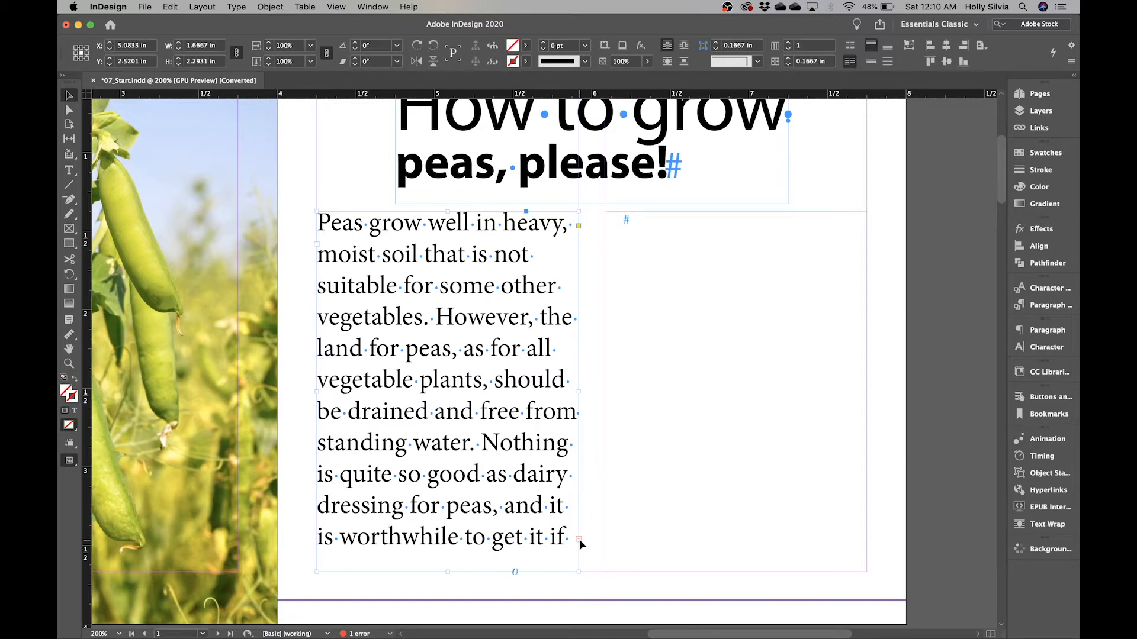
{"action": "left_click", "coordinate": [579, 539]}
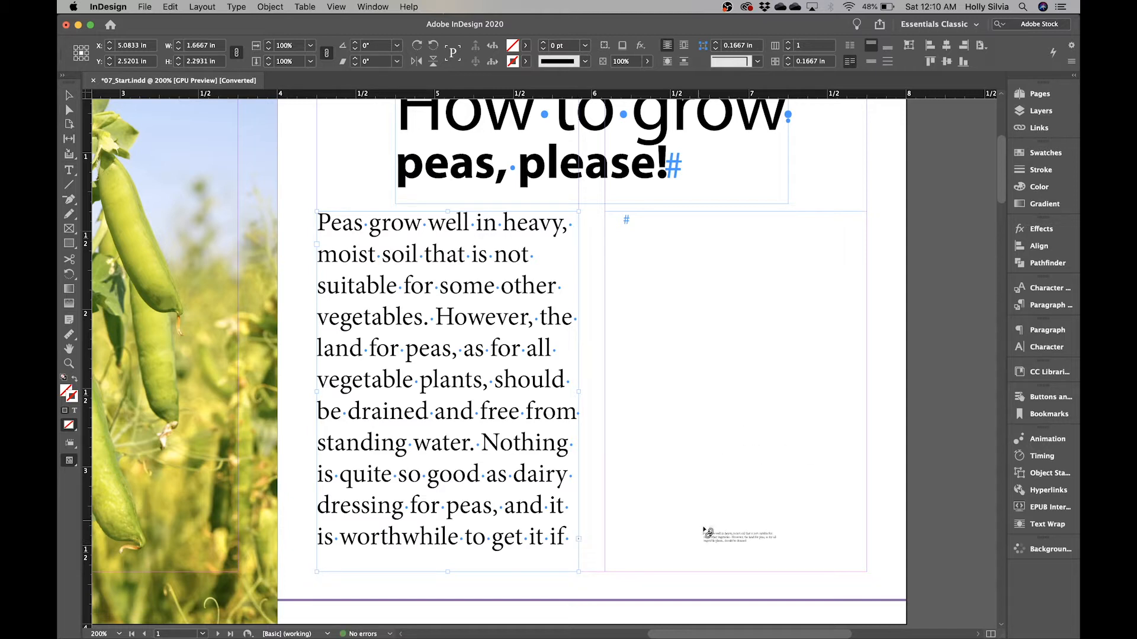
{"action": "left_click", "coordinate": [617, 228]}
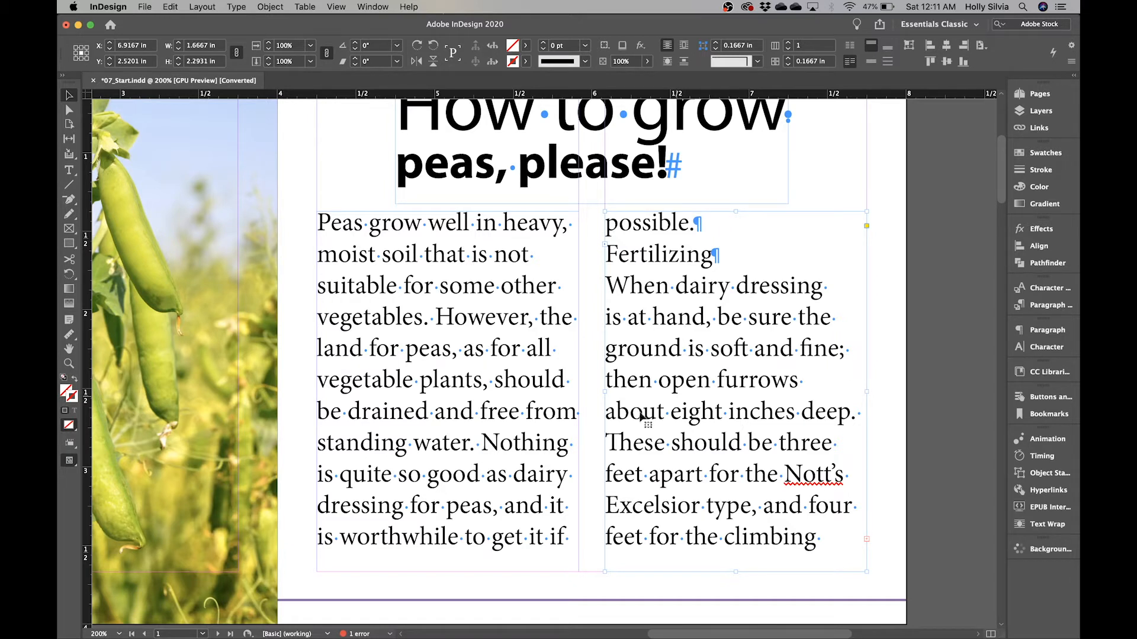
Look over the empty columns on page 2 and the end of the article text on page 1.
{"action": "scroll", "coordinate": [503, 473], "scroll_direction": "down", "scroll_amount": 10}
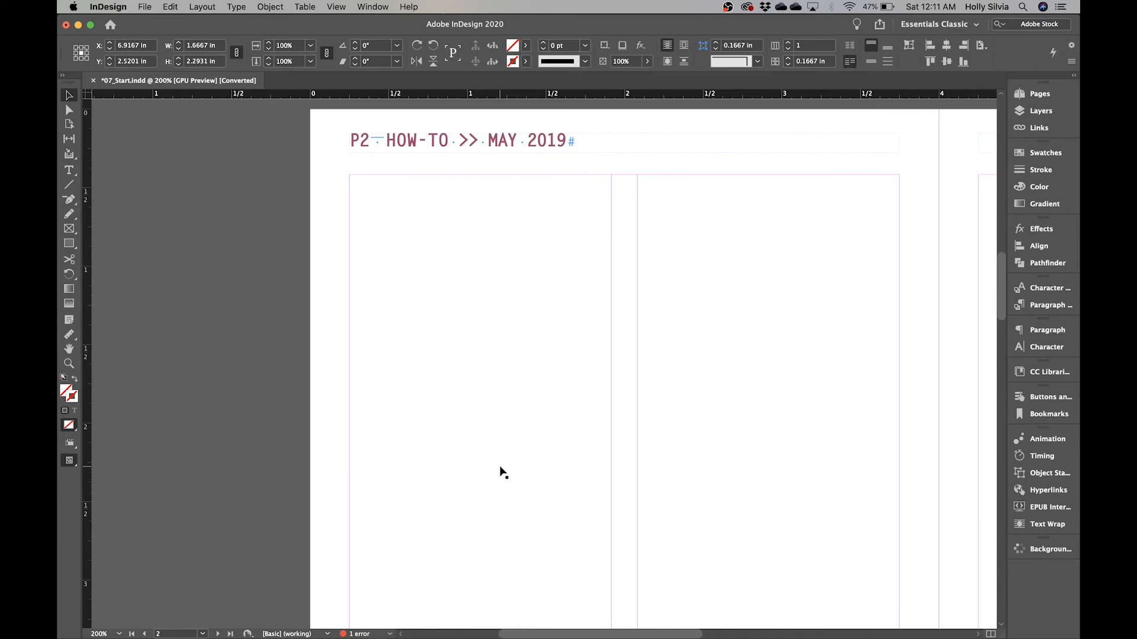
{"action": "scroll", "coordinate": [724, 362], "scroll_direction": "up", "scroll_amount": 10}
{"action": "scroll", "coordinate": [724, 362], "scroll_direction": "down", "scroll_amount": 2}
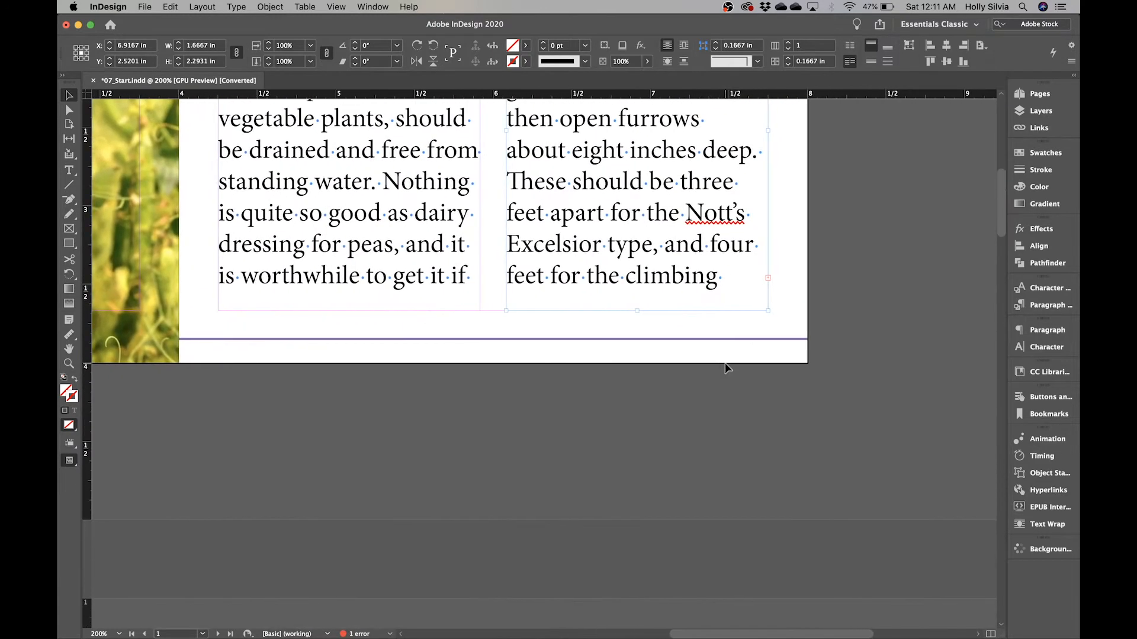
{"action": "scroll", "coordinate": [508, 459], "scroll_direction": "down", "scroll_amount": 10}
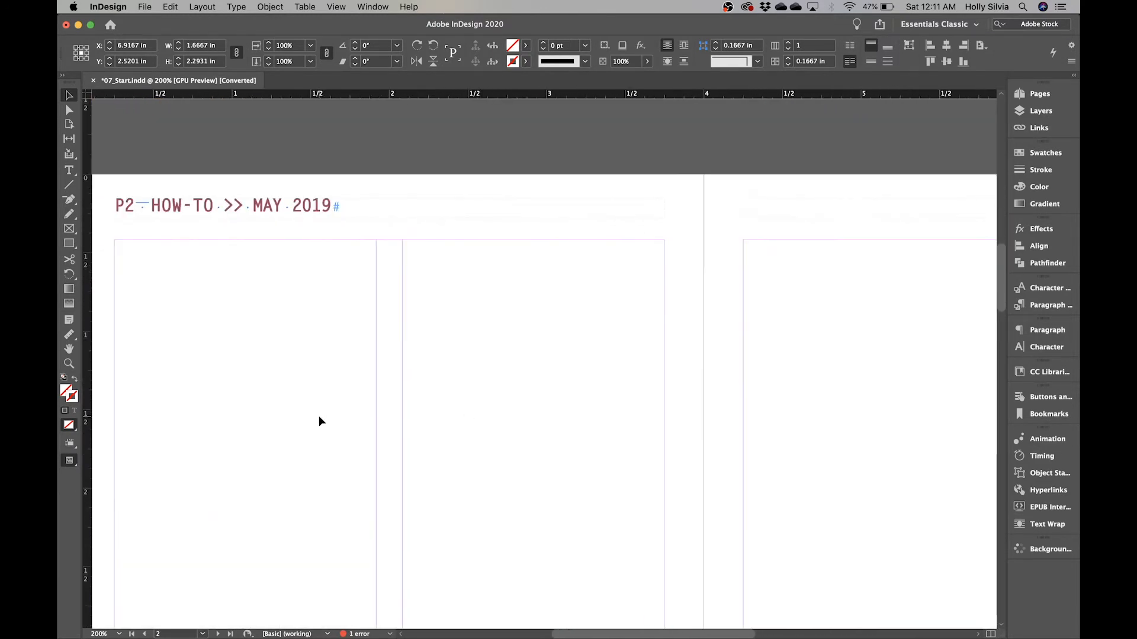
{"action": "scroll", "coordinate": [304, 386], "scroll_direction": "down", "scroll_amount": 5}
{"action": "scroll", "coordinate": [305, 383], "scroll_direction": "up", "scroll_amount": 8}
{"action": "scroll", "coordinate": [531, 263], "scroll_direction": "up", "scroll_amount": 10}
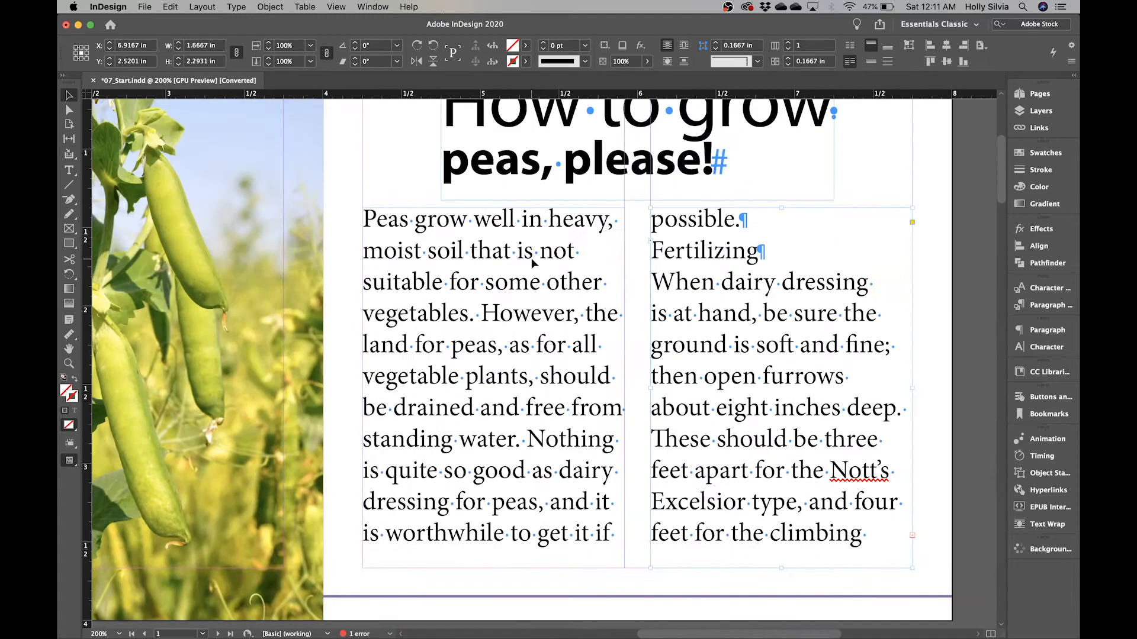
{"action": "scroll", "coordinate": [686, 376], "scroll_direction": "down", "scroll_amount": 2}
{"action": "scroll", "coordinate": [686, 375], "scroll_direction": "right", "scroll_amount": 3}
{"action": "scroll", "coordinate": [687, 376], "scroll_direction": "up", "scroll_amount": 2}
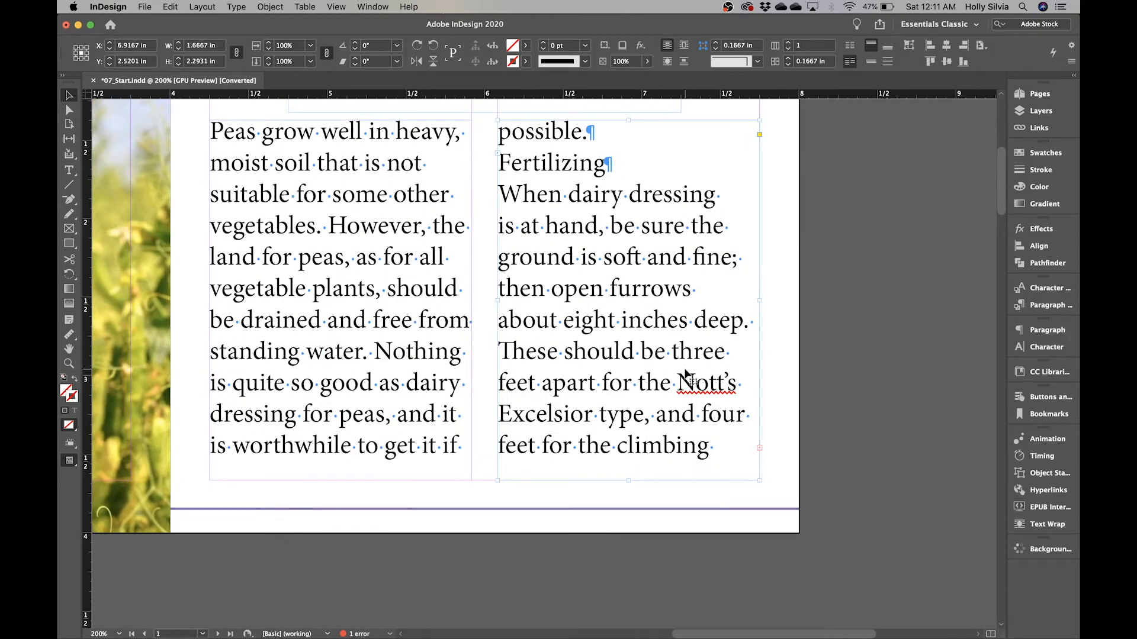
{"action": "scroll", "coordinate": [687, 375], "scroll_direction": "down", "scroll_amount": 3}
{"action": "scroll", "coordinate": [687, 375], "scroll_direction": "right", "scroll_amount": 1}
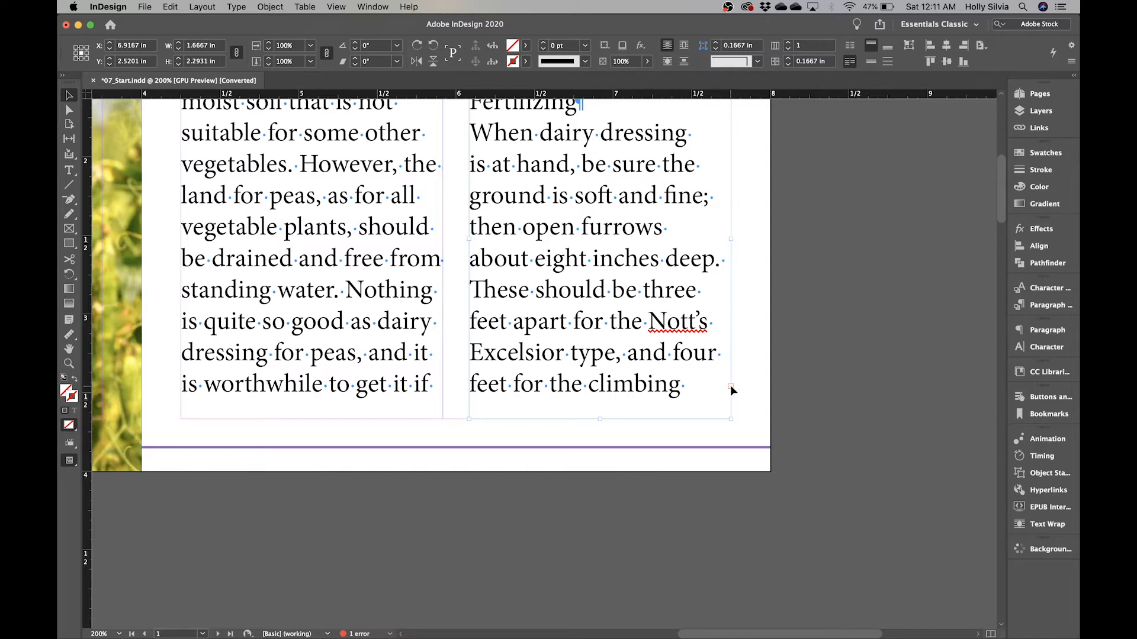
Flow the overset text from page 1's second column into two new threaded frames filling the two columns on page 2.
{"action": "left_click", "coordinate": [730, 385]}
{"action": "scroll", "coordinate": [514, 424], "scroll_direction": "down", "scroll_amount": 12}
{"action": "scroll", "coordinate": [514, 424], "scroll_direction": "left", "scroll_amount": 12}
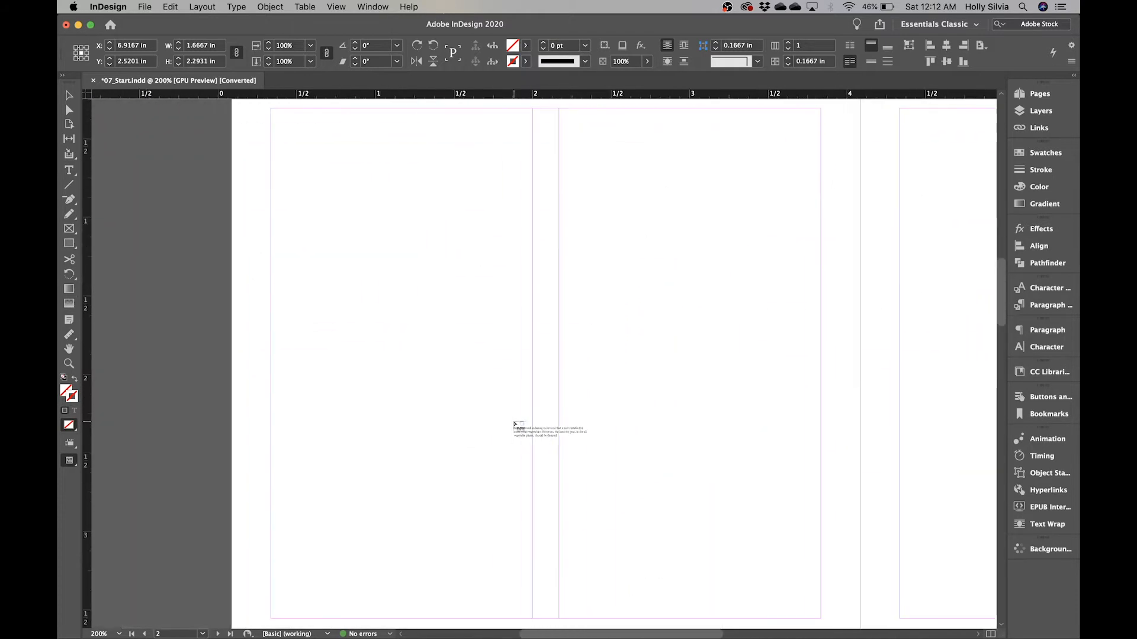
{"action": "key", "text": "super+minus"}
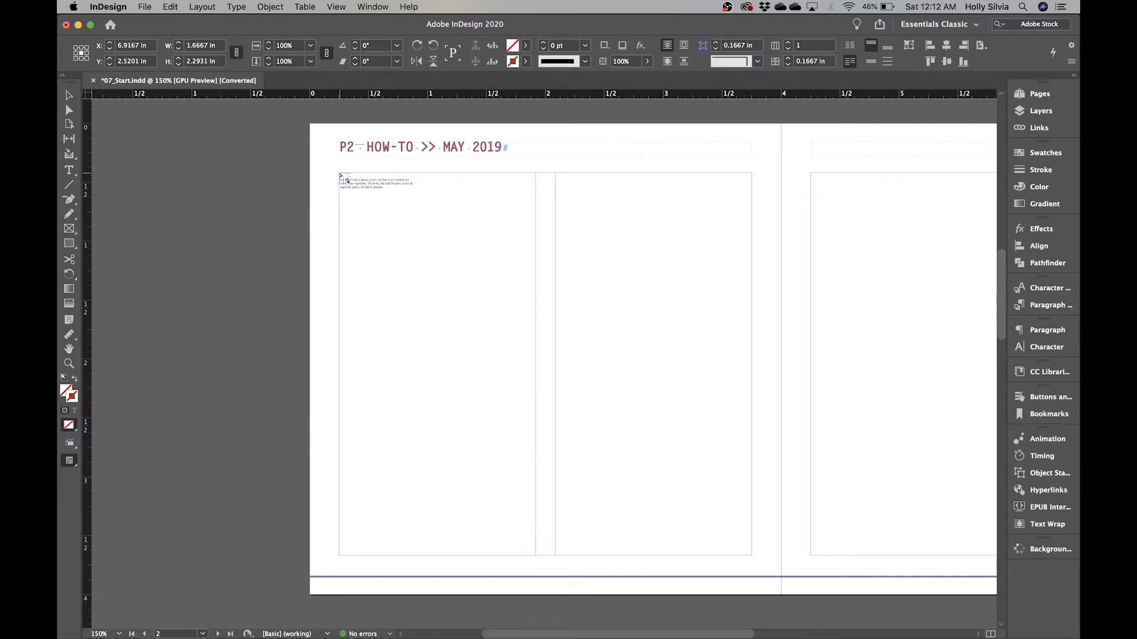
{"action": "left_click_drag", "start_coordinate": [341, 175], "coordinate": [535, 556]}
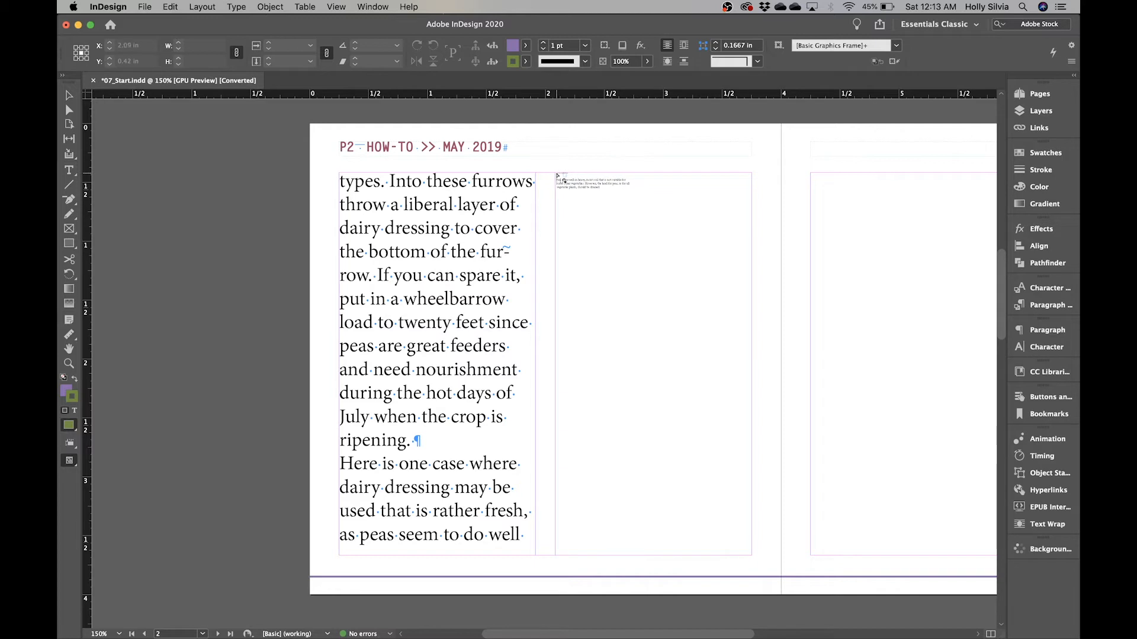
{"action": "left_click_drag", "start_coordinate": [557, 174], "coordinate": [753, 559]}
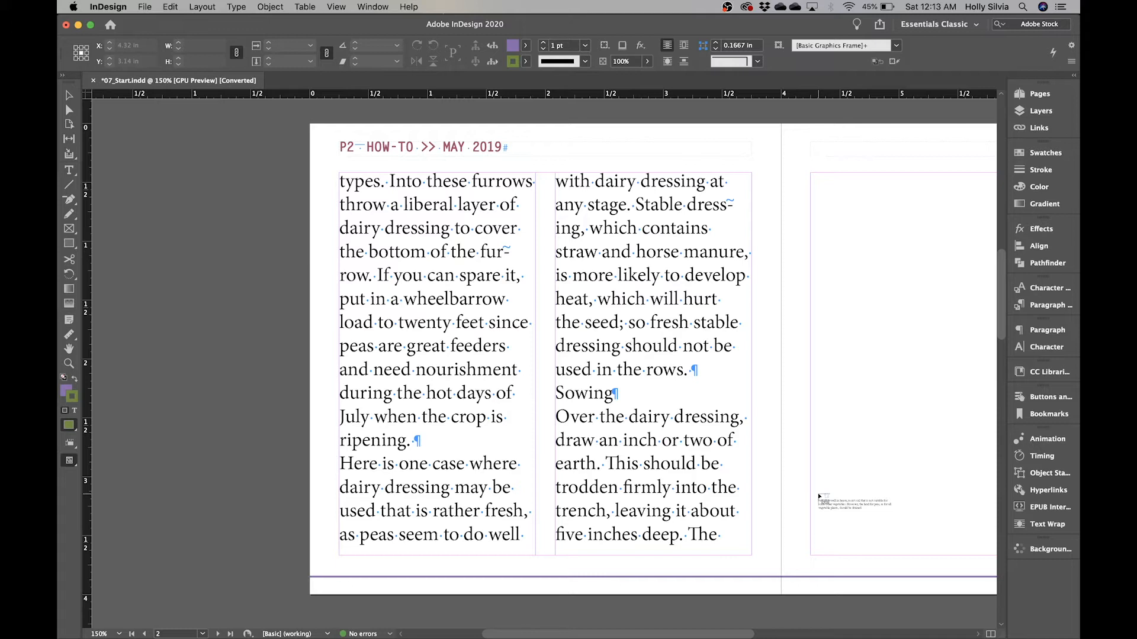
{"action": "left_click", "coordinate": [69, 96]}
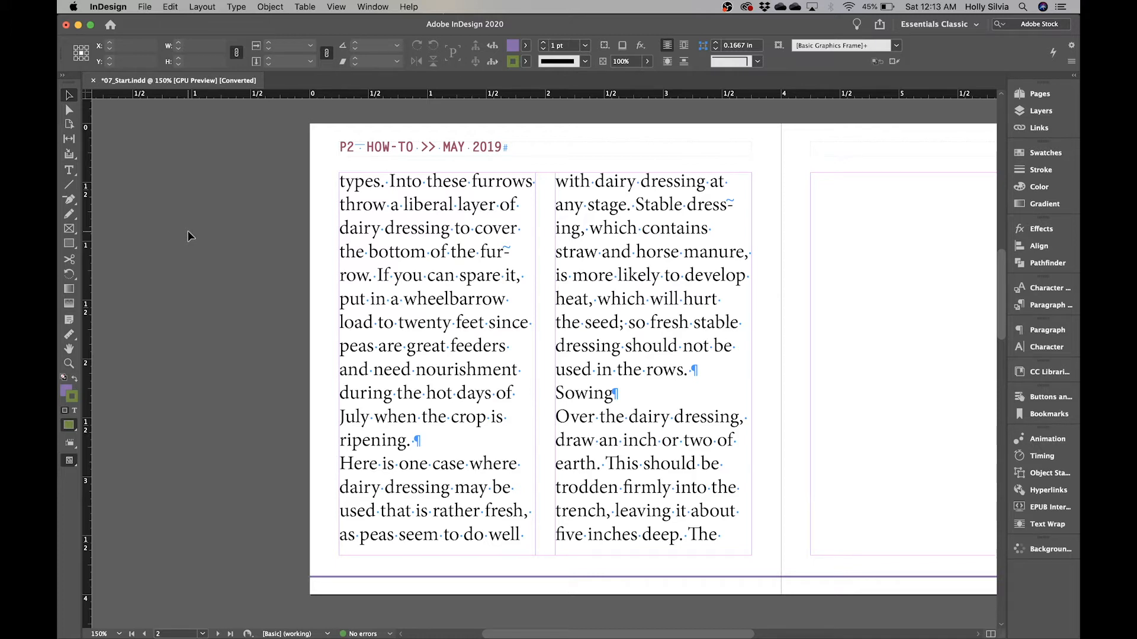
Draw a text frame about 2.56 by 2.13 in from the upper-left margin corner of page 3, divided into two linked columns.
{"action": "scroll", "coordinate": [651, 370], "scroll_direction": "right", "scroll_amount": 3}
{"action": "scroll", "coordinate": [653, 371], "scroll_direction": "up", "scroll_amount": 2}
{"action": "scroll", "coordinate": [654, 372], "scroll_direction": "right", "scroll_amount": 2}
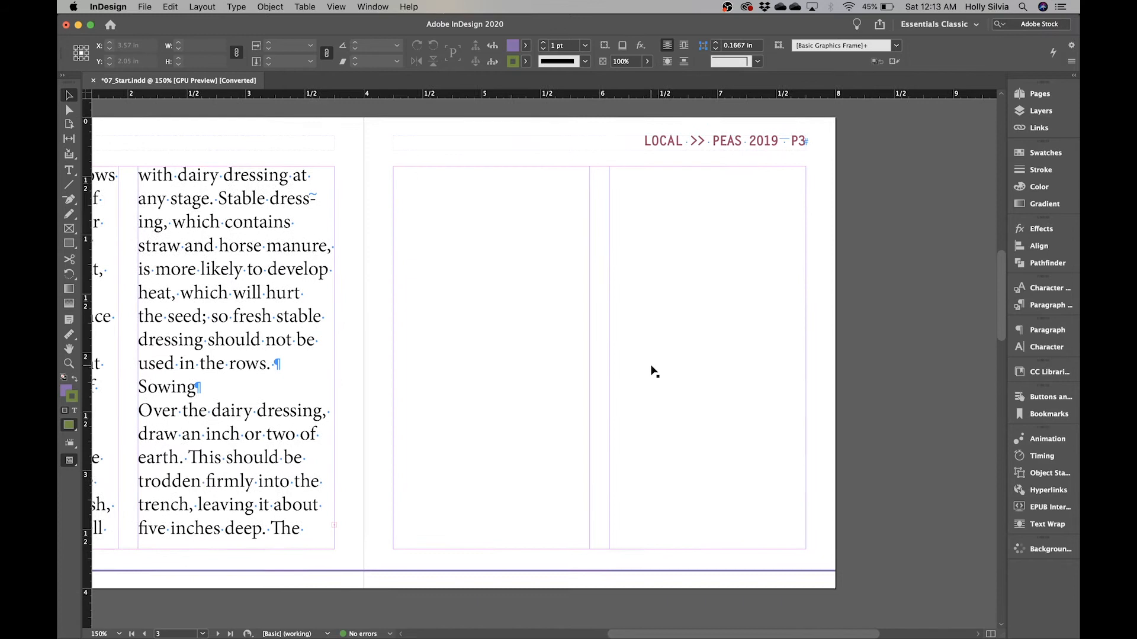
{"action": "scroll", "coordinate": [654, 372], "scroll_direction": "down", "scroll_amount": 1}
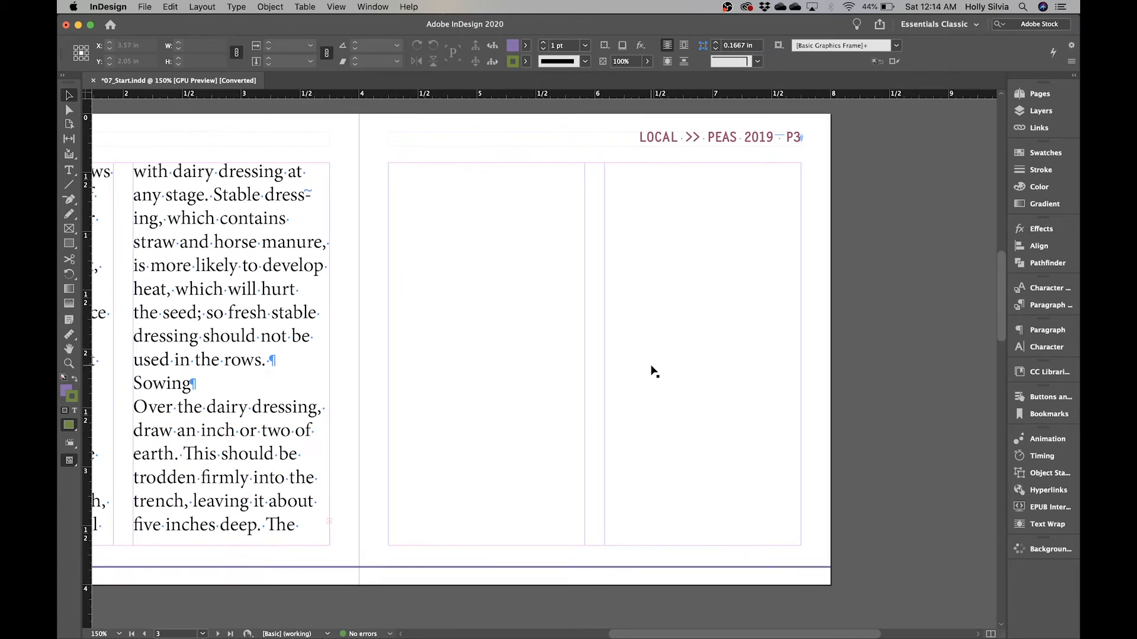
{"action": "key", "text": "t"}
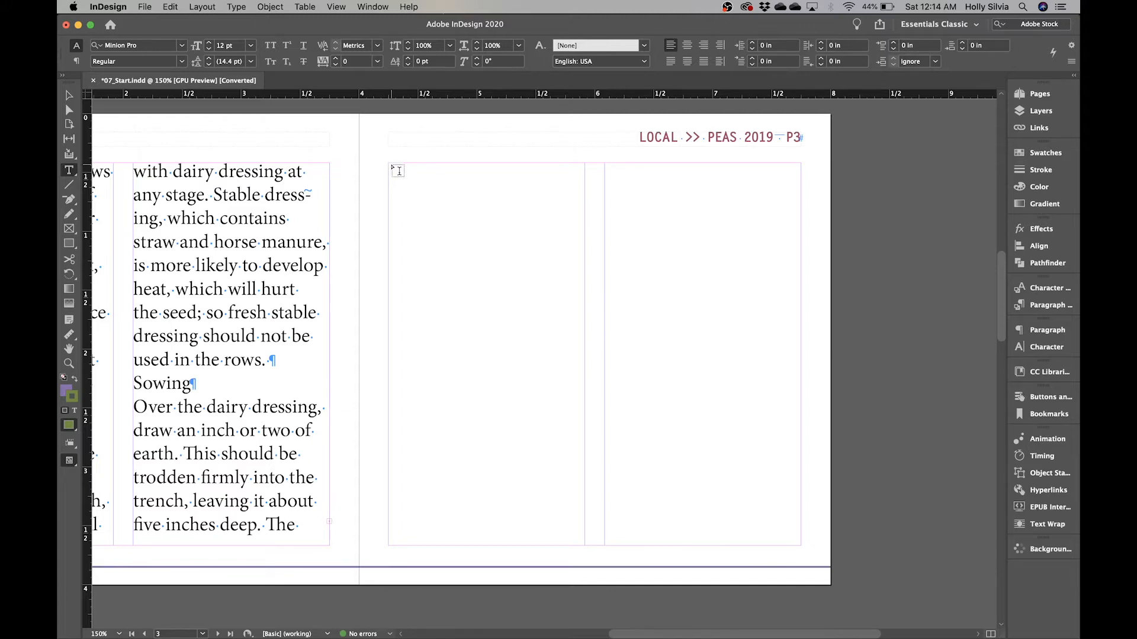
{"action": "left_click_drag", "start_coordinate": [392, 167], "coordinate": [690, 414]}
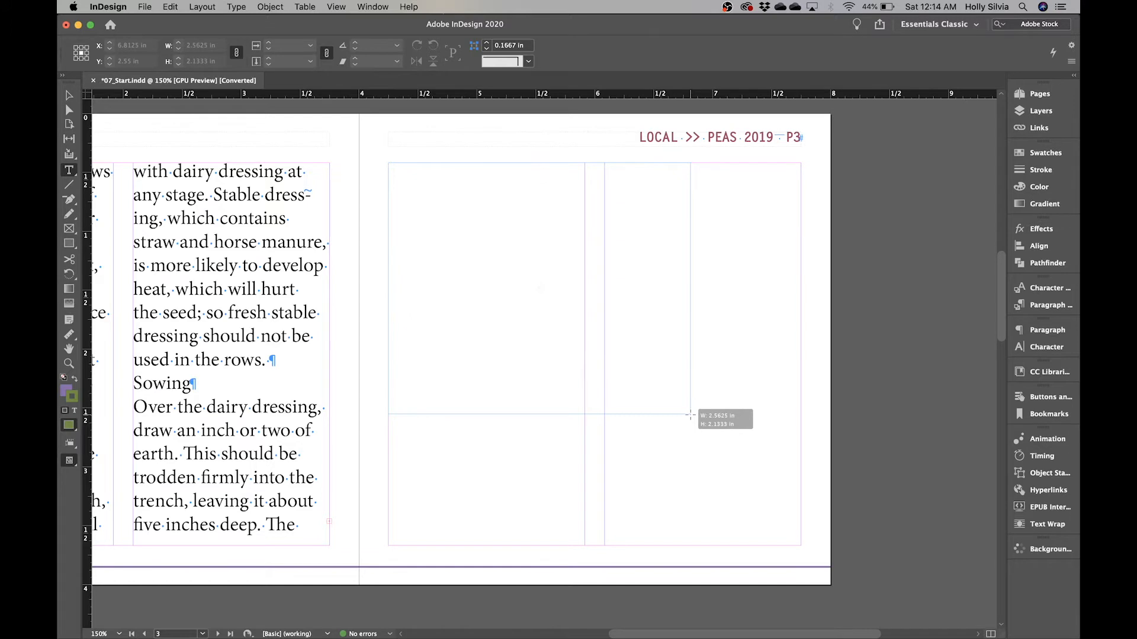
{"action": "key", "text": "Right"}
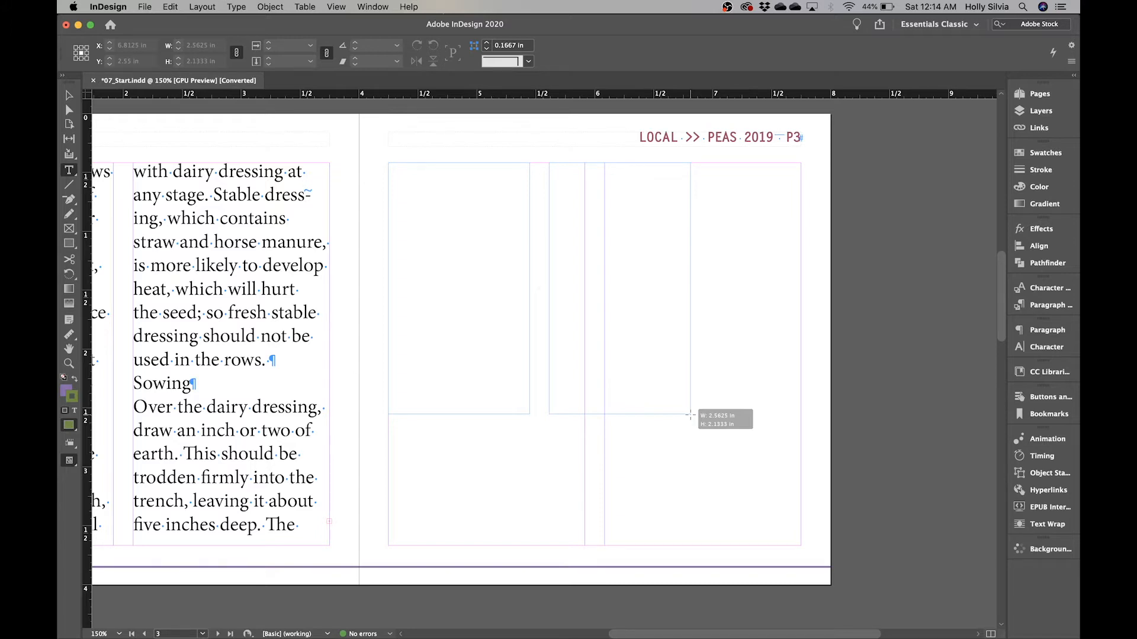
Try dividing the frame being drawn into a three-by-three grid and into four columns.
{"action": "key", "text": "Right"}
{"action": "key", "text": "Up"}
{"action": "key", "text": "Up"}
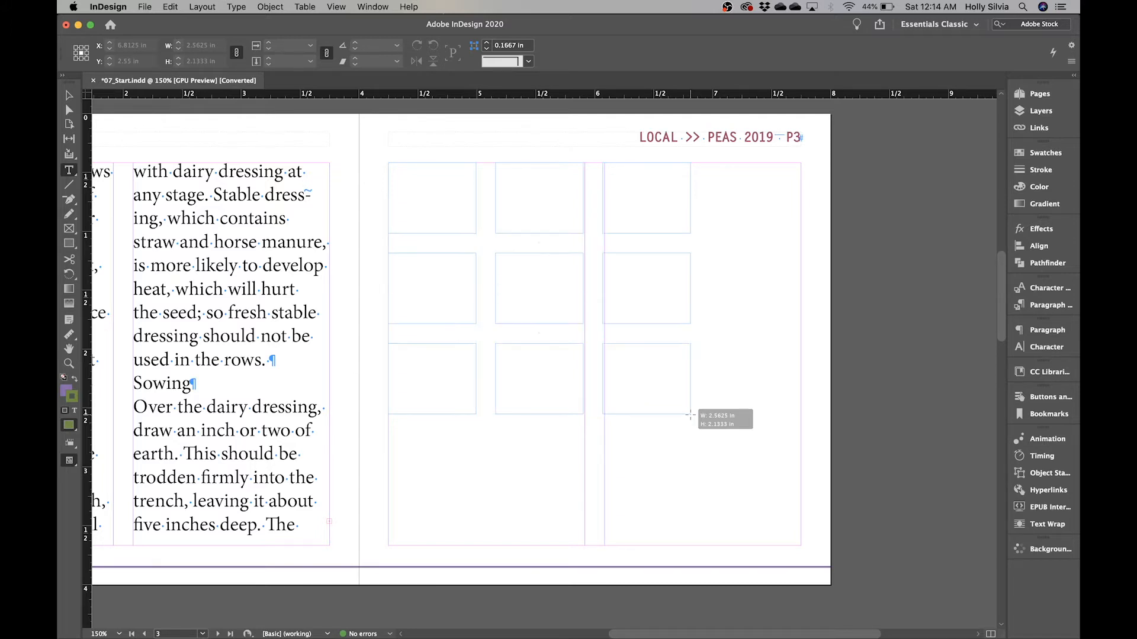
{"action": "key", "text": "Down"}
{"action": "key", "text": "Down"}
{"action": "key", "text": "Right"}
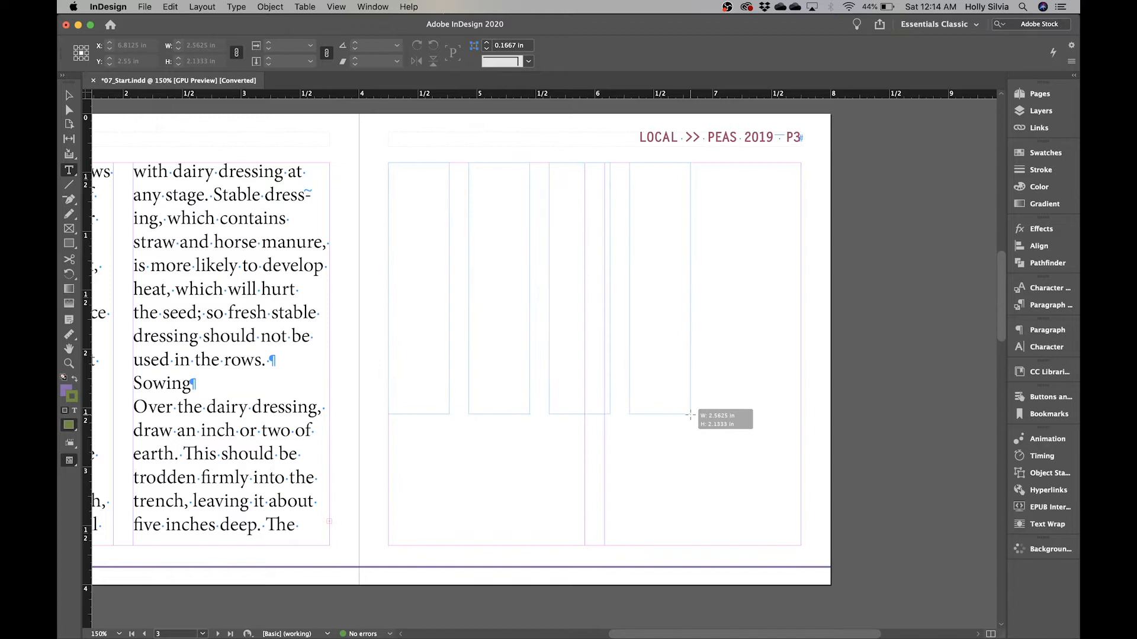
{"action": "key", "text": "Left"}
{"action": "key", "text": "Left"}
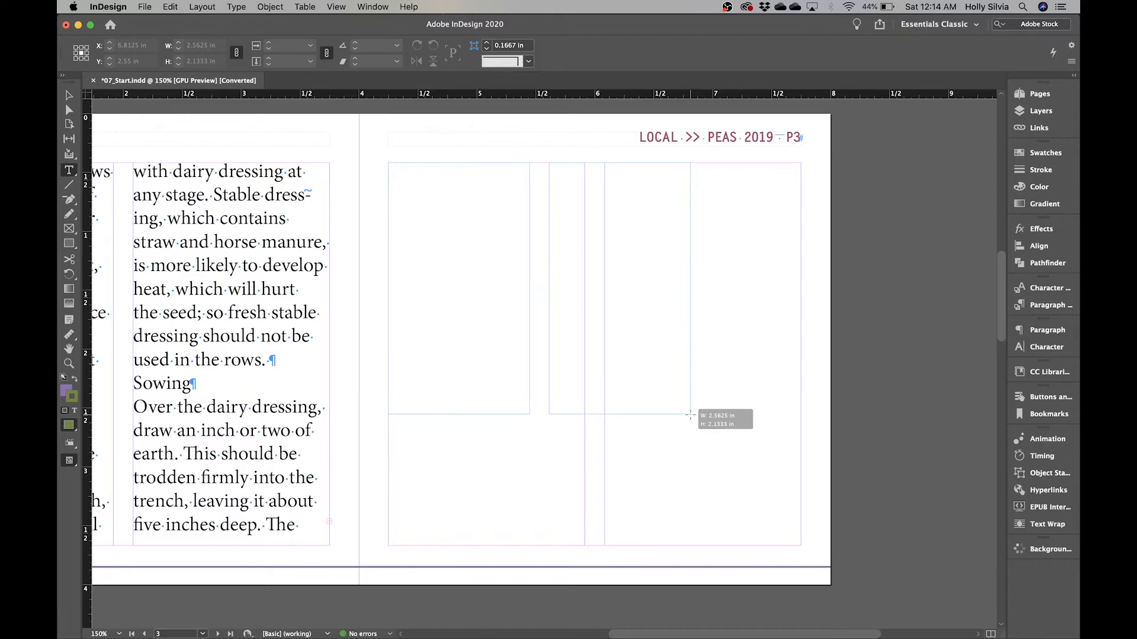
Extend the pair of linked frames to page 3's lower-right margin corner so they fill both columns.
{"action": "left_click_drag", "start_coordinate": [690, 415], "coordinate": [802, 545]}
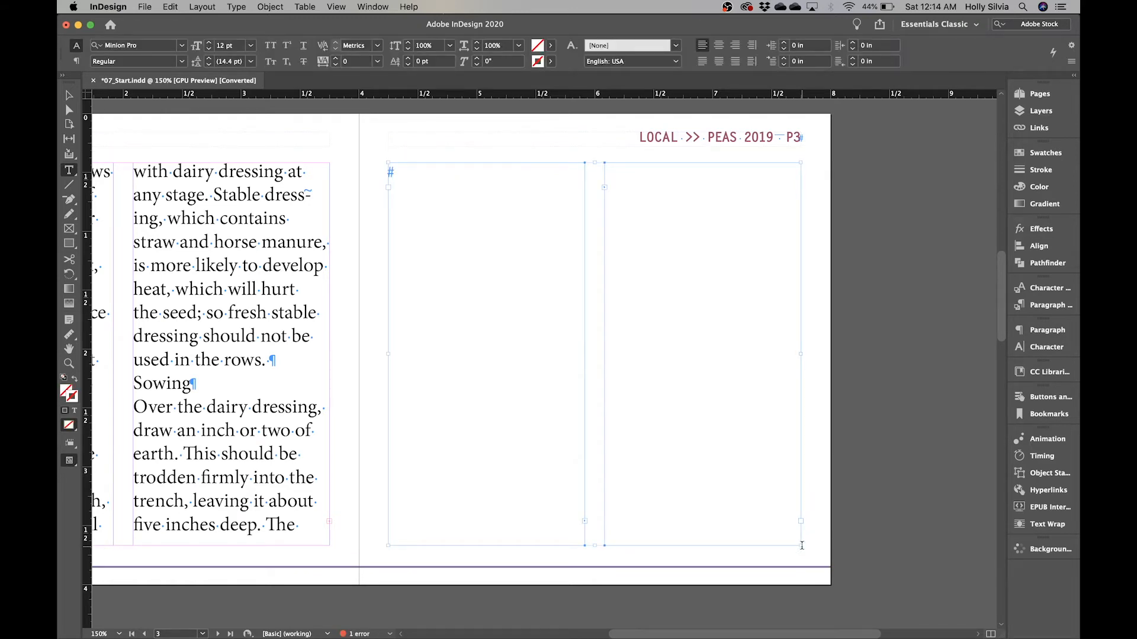
Thread the overset text from page 2's second column into the pair of linked empty frames on page 3.
{"action": "left_click", "coordinate": [69, 95]}
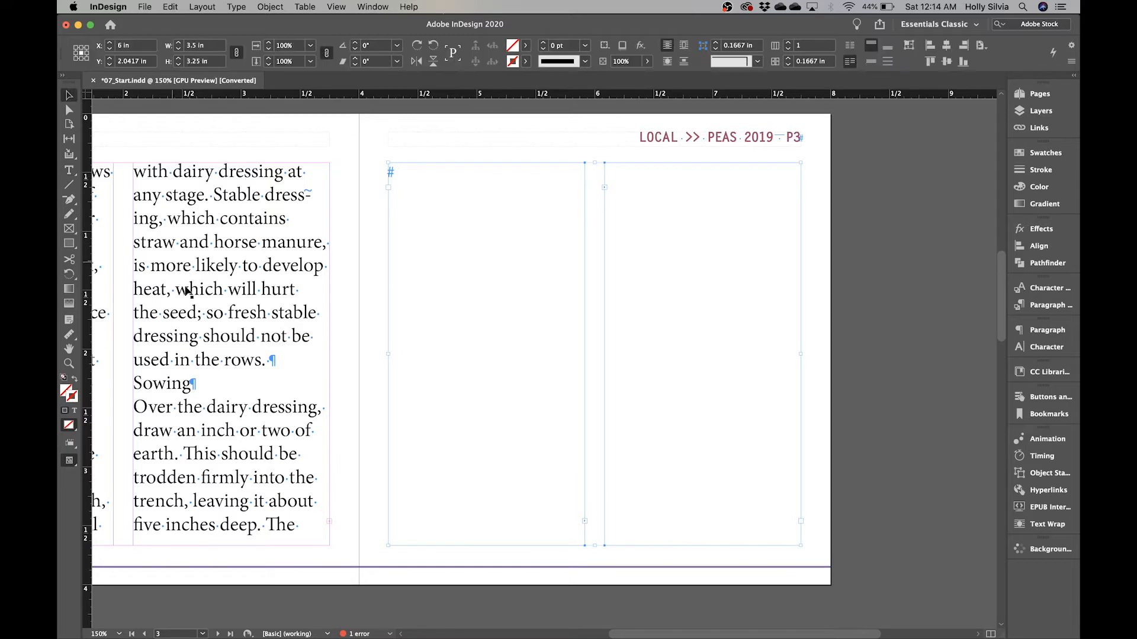
{"action": "left_click", "coordinate": [329, 525]}
{"action": "left_click", "coordinate": [329, 521]}
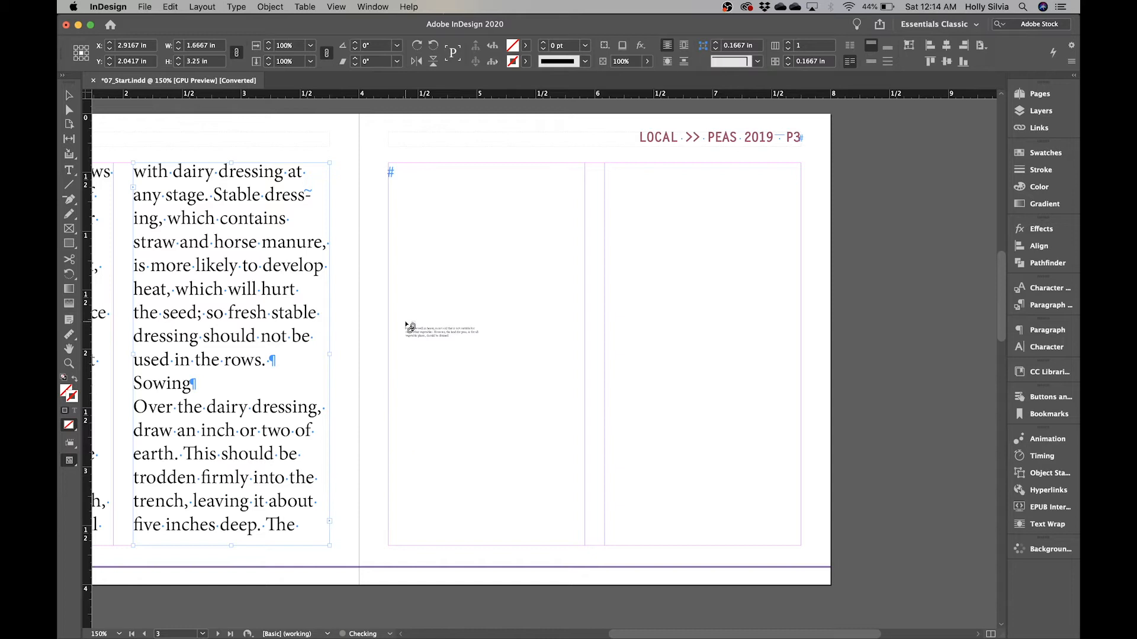
{"action": "left_click", "coordinate": [400, 173], "text": "shift"}
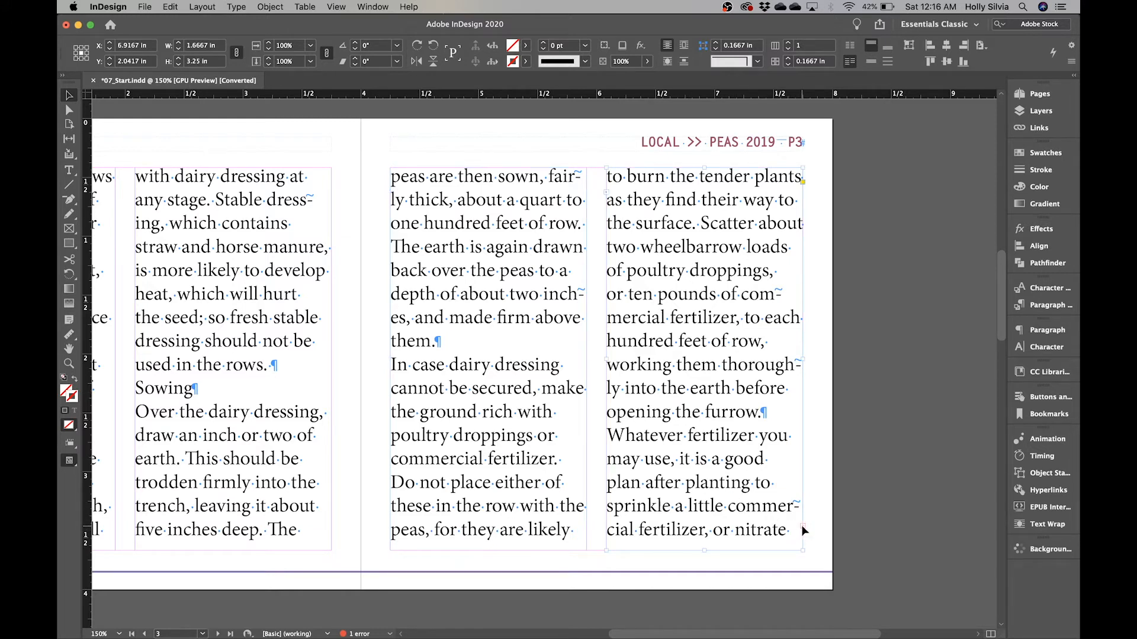
Autoflow the overset text from page 3's second column into new threaded frames from page 4's upper-left margin corner through the remaining pages.
{"action": "left_click", "coordinate": [802, 526]}
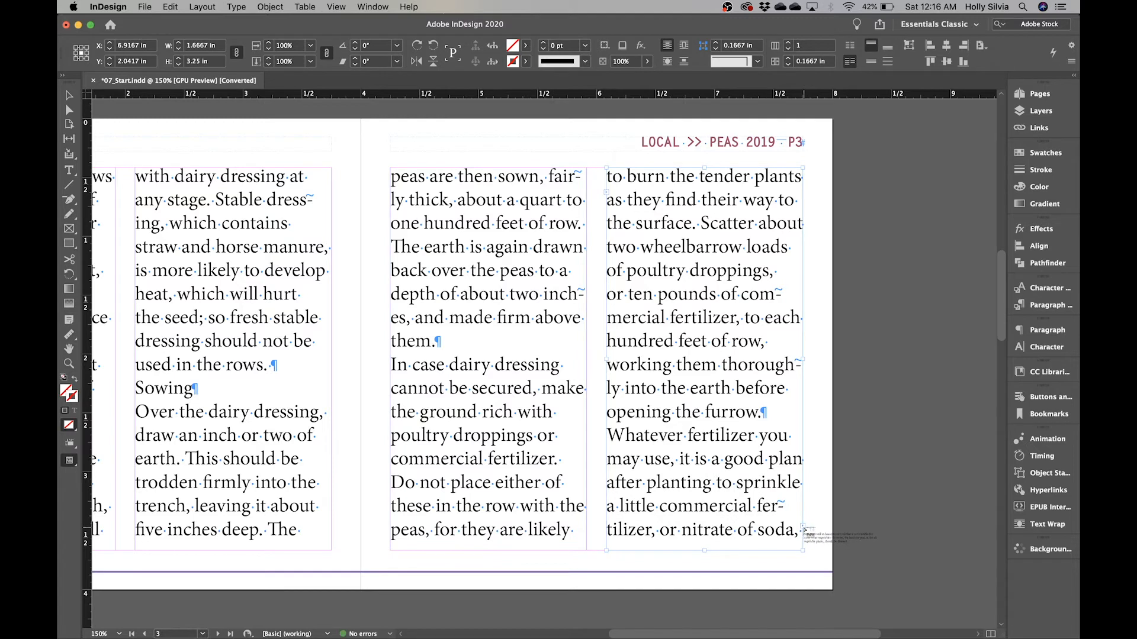
{"action": "scroll", "coordinate": [514, 526], "scroll_direction": "down", "scroll_amount": 4}
{"action": "scroll", "coordinate": [514, 525], "scroll_direction": "left", "scroll_amount": 4}
{"action": "scroll", "coordinate": [514, 525], "scroll_direction": "down", "scroll_amount": 10}
{"action": "scroll", "coordinate": [514, 525], "scroll_direction": "right", "scroll_amount": 4}
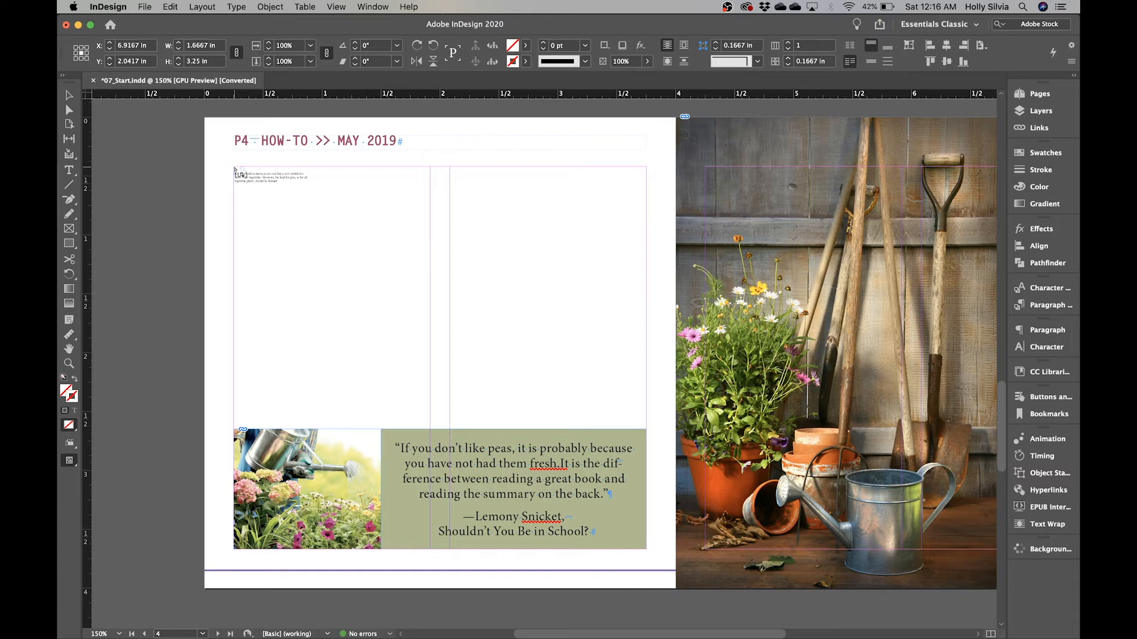
{"action": "left_click", "coordinate": [234, 171]}
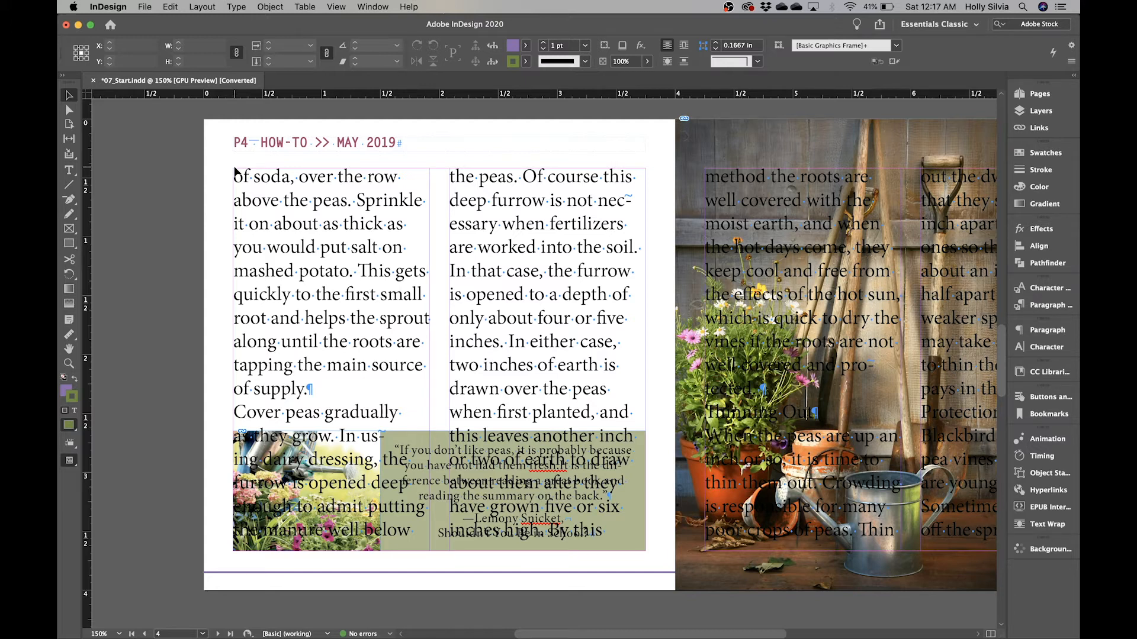
Examine how the autoflowed article text sits over the quotes and photos on pages 4 to 7.
{"action": "scroll", "coordinate": [234, 173], "scroll_direction": "down", "scroll_amount": 10}
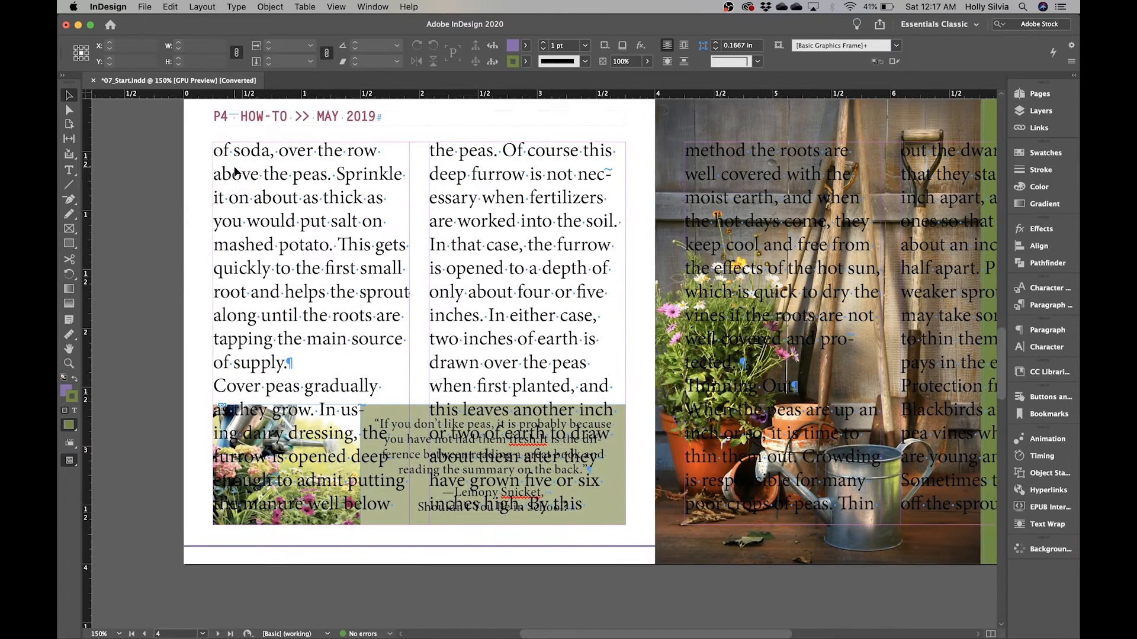
{"action": "scroll", "coordinate": [234, 166], "scroll_direction": "down", "scroll_amount": 10}
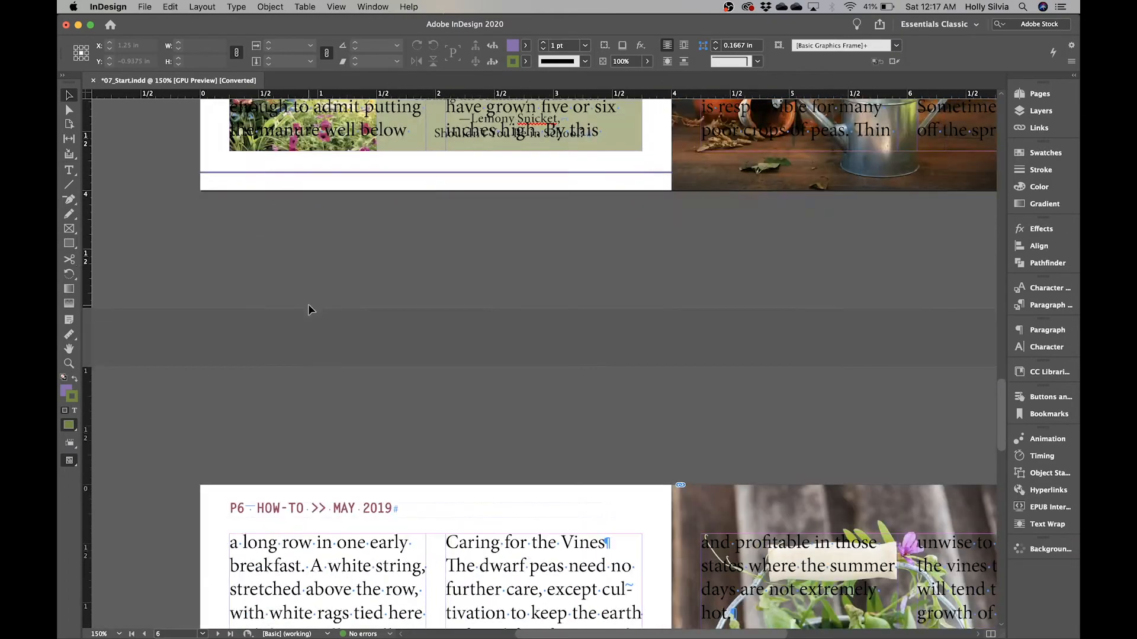
{"action": "scroll", "coordinate": [574, 342], "scroll_direction": "up", "scroll_amount": 3}
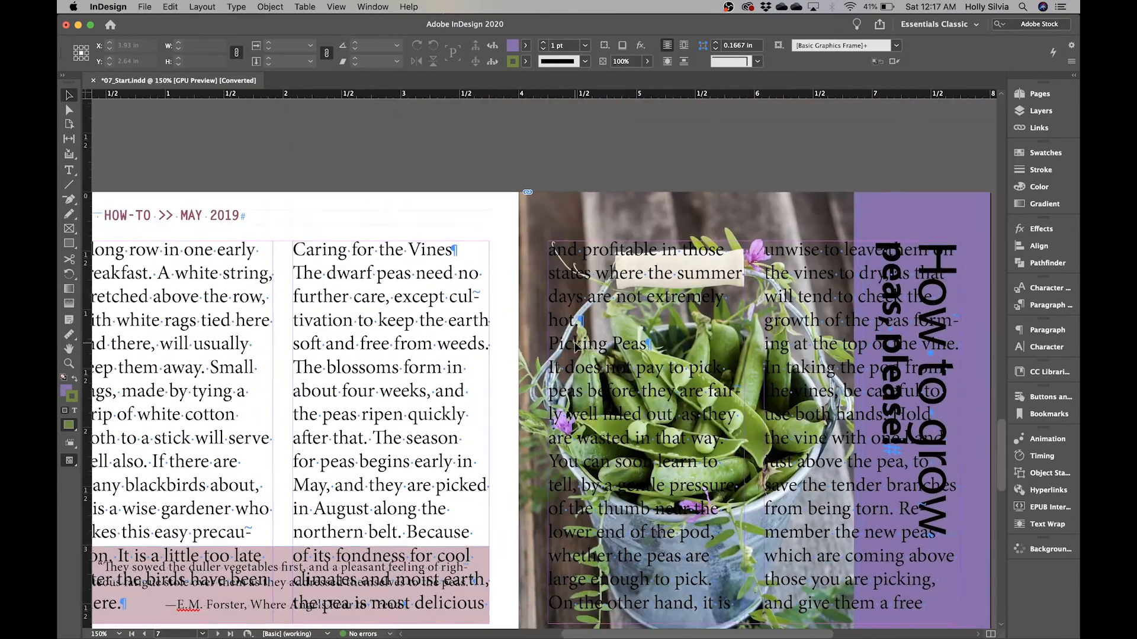
{"action": "scroll", "coordinate": [575, 342], "scroll_direction": "down", "scroll_amount": 3}
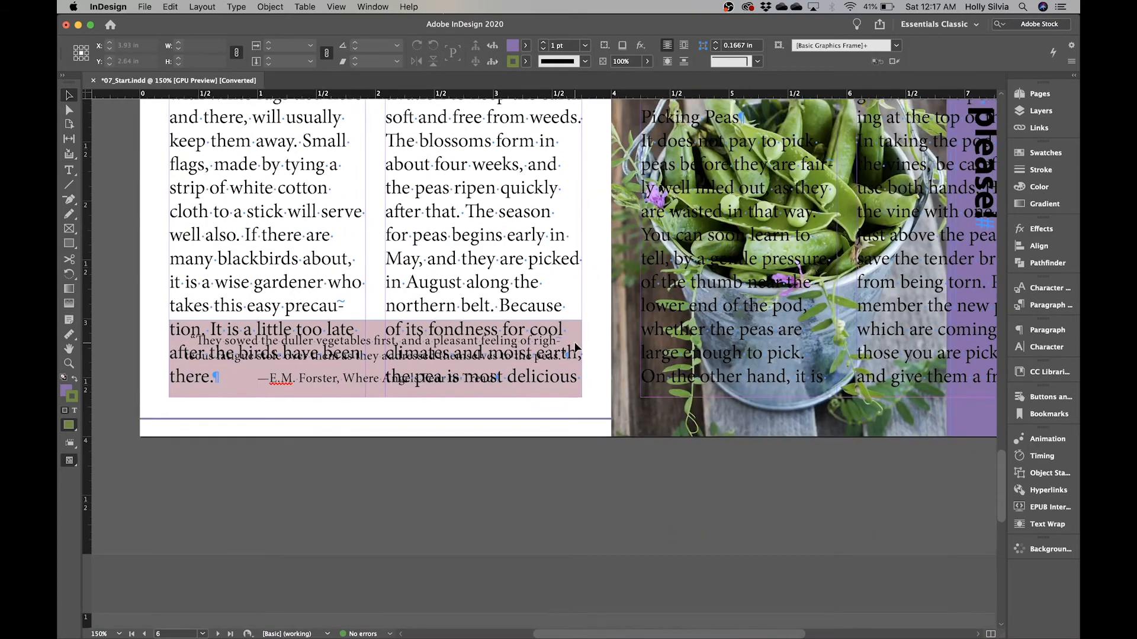
{"action": "scroll", "coordinate": [575, 342], "scroll_direction": "up", "scroll_amount": 12}
{"action": "scroll", "coordinate": [574, 342], "scroll_direction": "up", "scroll_amount": 10}
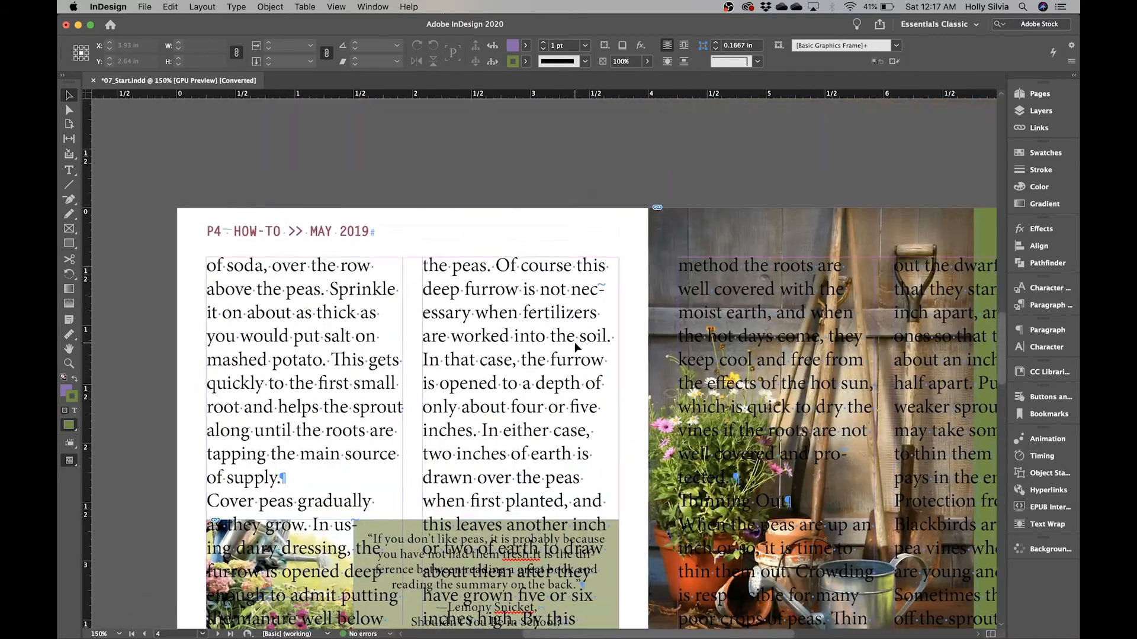
Delete both article text frames that cover the garden tools photo on page 5.
{"action": "scroll", "coordinate": [574, 343], "scroll_direction": "down", "scroll_amount": 1}
{"action": "scroll", "coordinate": [574, 343], "scroll_direction": "right", "scroll_amount": 2}
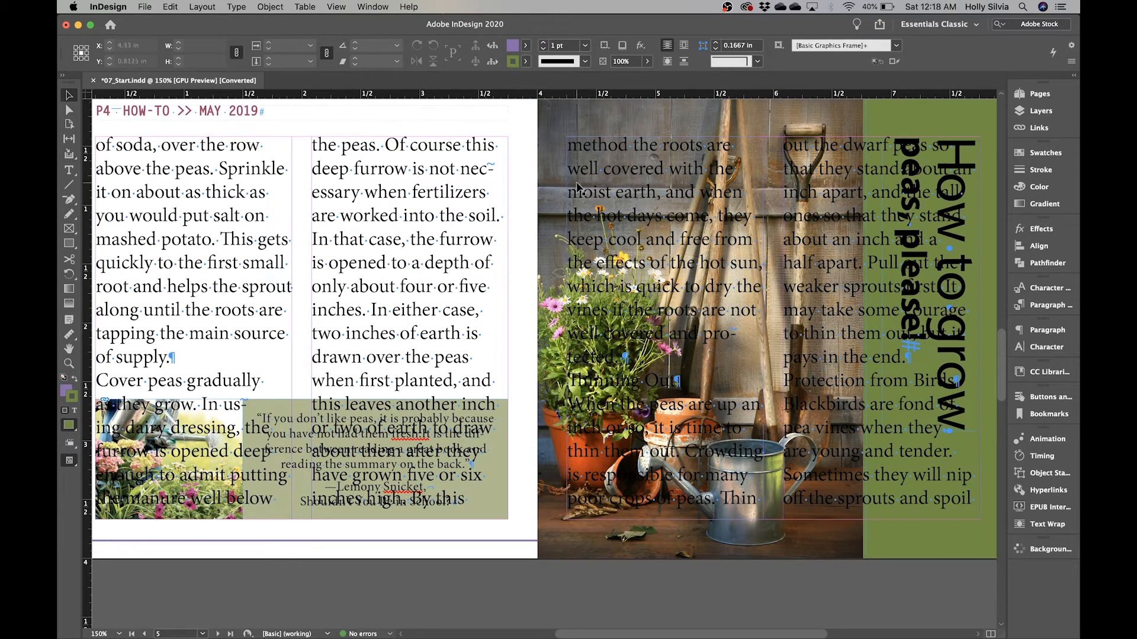
{"action": "left_click", "coordinate": [658, 203]}
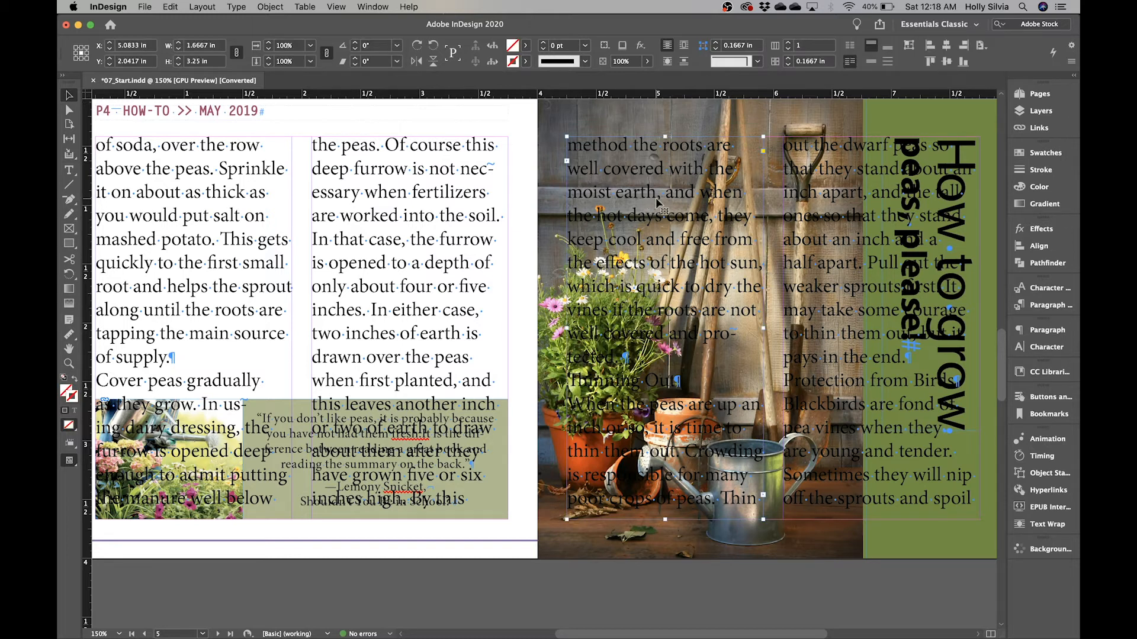
{"action": "key", "text": "Delete"}
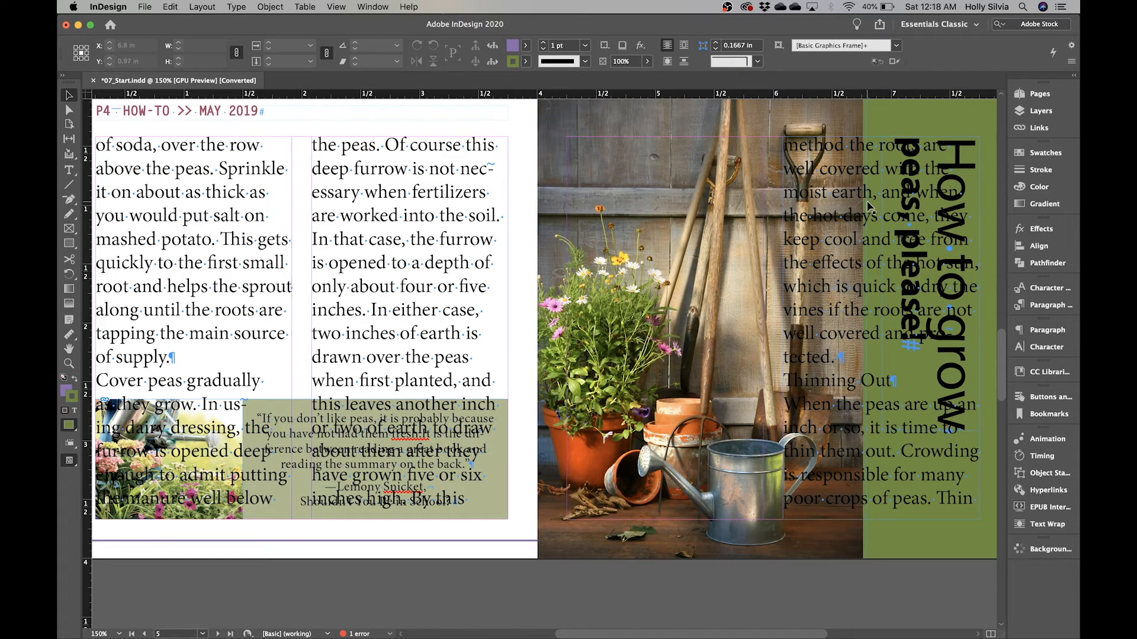
{"action": "left_click", "coordinate": [847, 200]}
{"action": "key", "text": "Delete"}
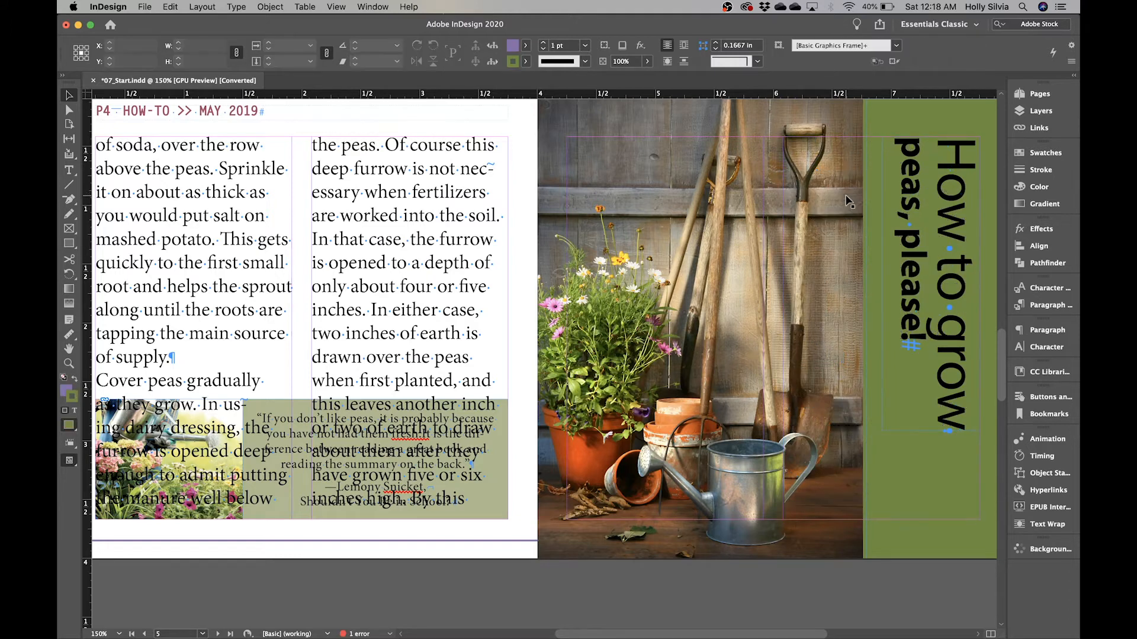
Delete both article text frames that cover the pea bucket photo on page 7.
{"action": "scroll", "coordinate": [672, 393], "scroll_direction": "down", "scroll_amount": 10}
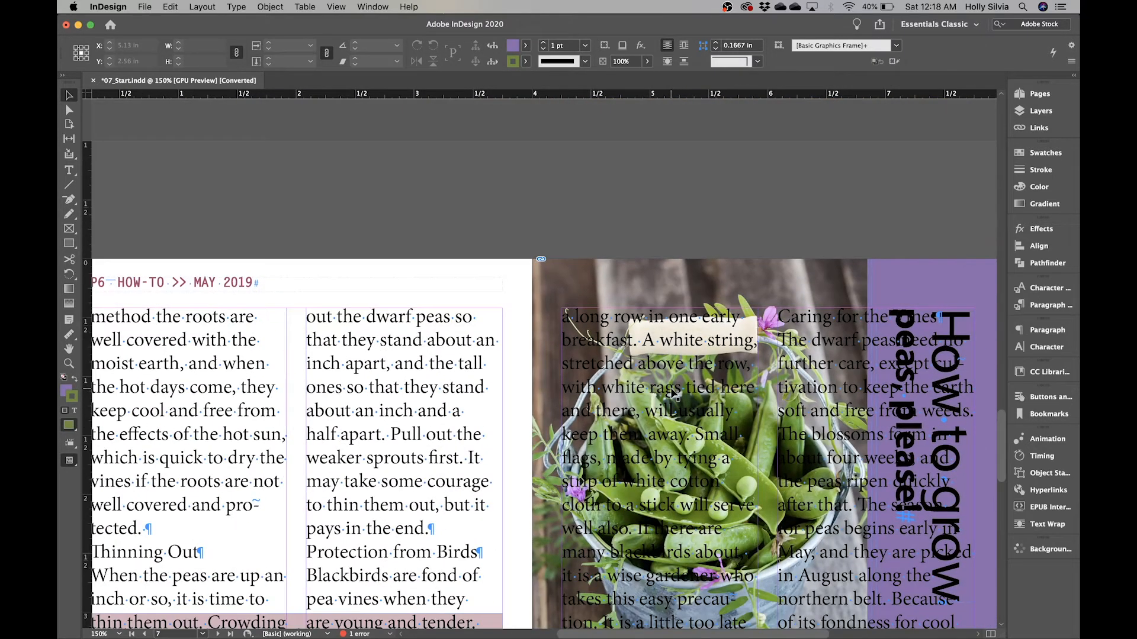
{"action": "scroll", "coordinate": [673, 393], "scroll_direction": "down", "scroll_amount": 5}
{"action": "scroll", "coordinate": [673, 393], "scroll_direction": "right", "scroll_amount": 5}
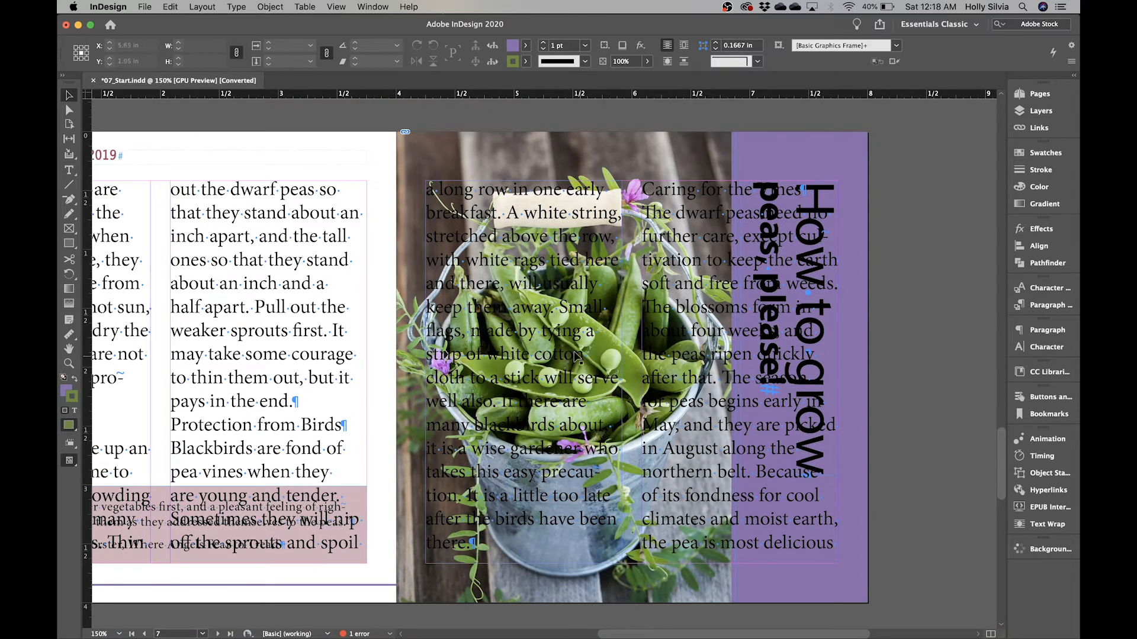
{"action": "left_click", "coordinate": [572, 349]}
{"action": "key", "text": "Delete"}
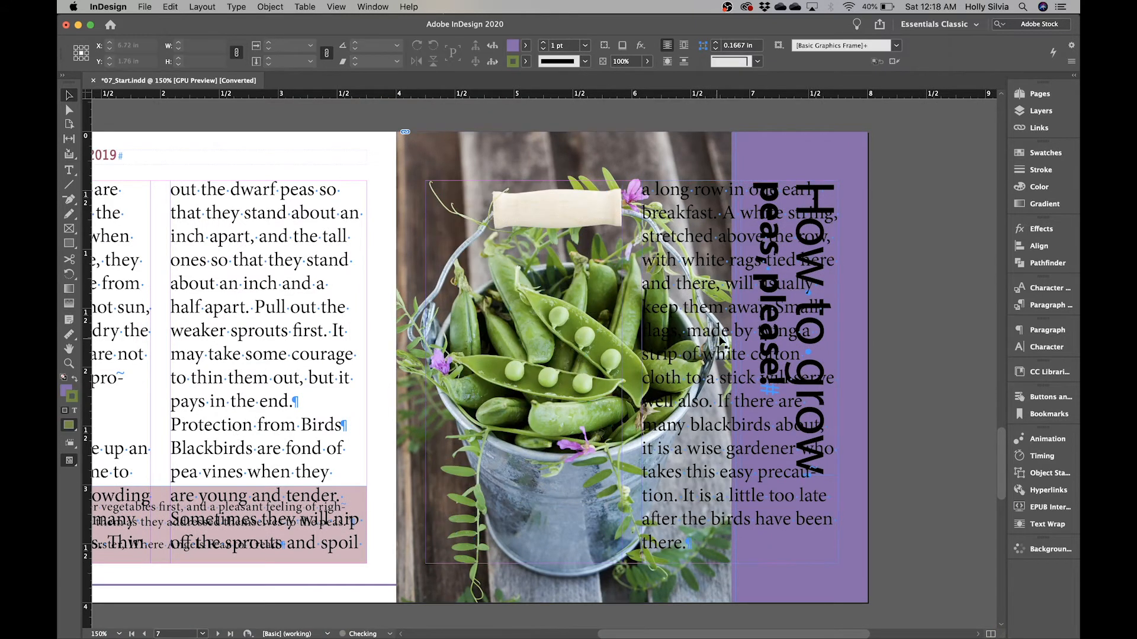
{"action": "key", "text": "Delete"}
{"action": "left_click", "coordinate": [565, 367]}
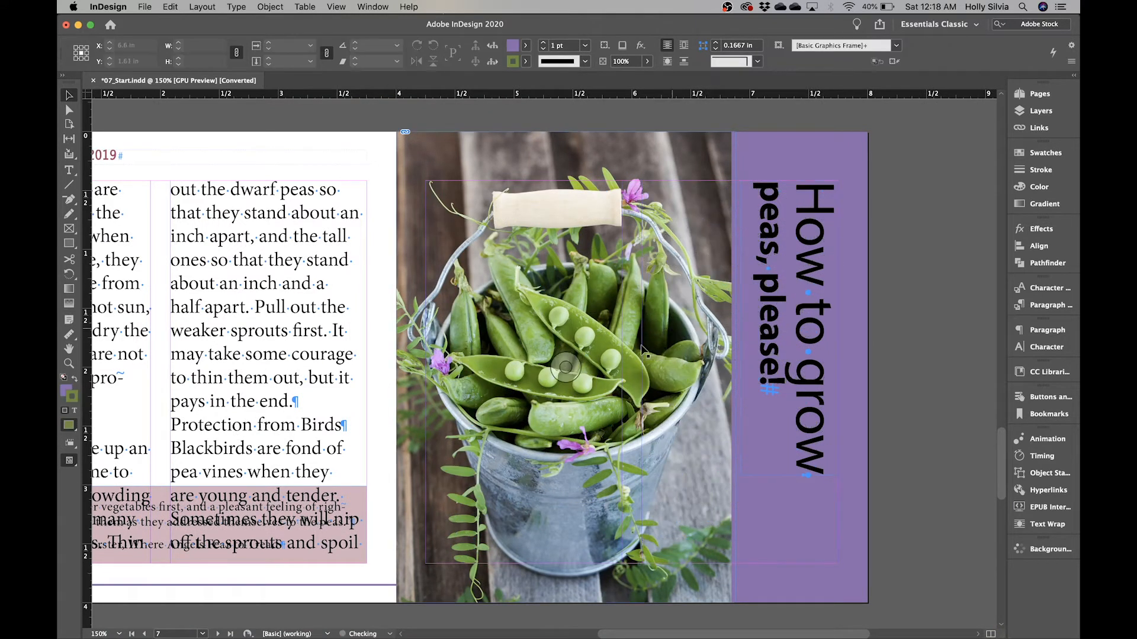
Examine the article's text flow on pages 4 to 8, including where the thread ends on page 8.
{"action": "scroll", "coordinate": [610, 373], "scroll_direction": "down", "scroll_amount": 10}
{"action": "scroll", "coordinate": [610, 373], "scroll_direction": "left", "scroll_amount": 5}
{"action": "scroll", "coordinate": [610, 373], "scroll_direction": "down", "scroll_amount": 5}
{"action": "scroll", "coordinate": [610, 373], "scroll_direction": "left", "scroll_amount": 2}
{"action": "scroll", "coordinate": [609, 373], "scroll_direction": "up", "scroll_amount": 1}
{"action": "scroll", "coordinate": [610, 373], "scroll_direction": "down", "scroll_amount": 3}
{"action": "scroll", "coordinate": [610, 373], "scroll_direction": "up", "scroll_amount": 3}
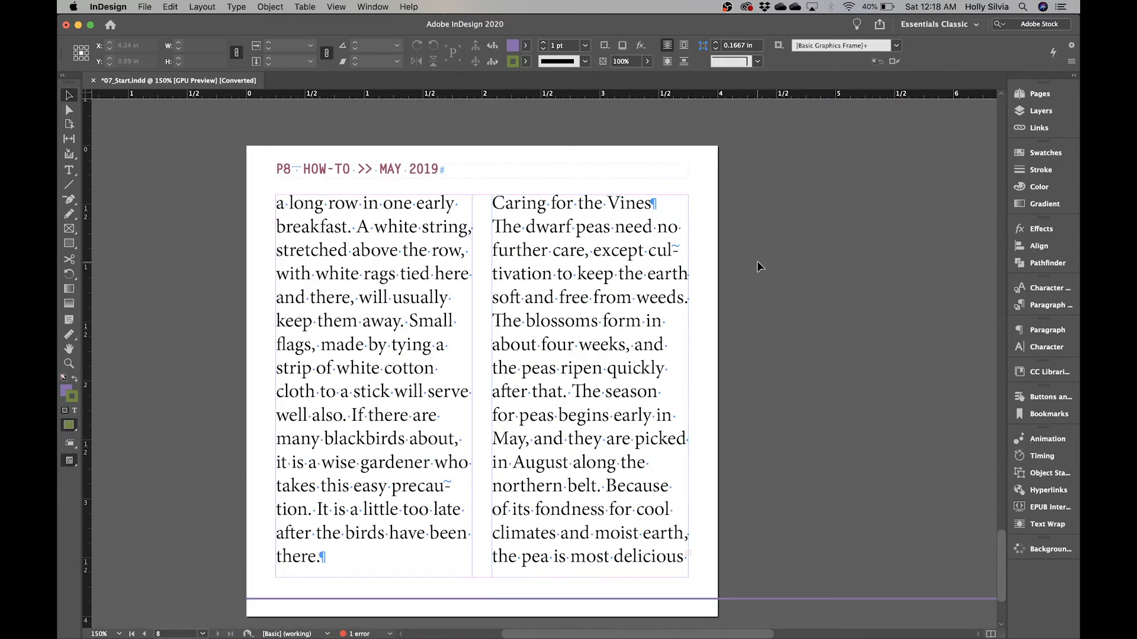
{"action": "scroll", "coordinate": [760, 267], "scroll_direction": "up", "scroll_amount": 20}
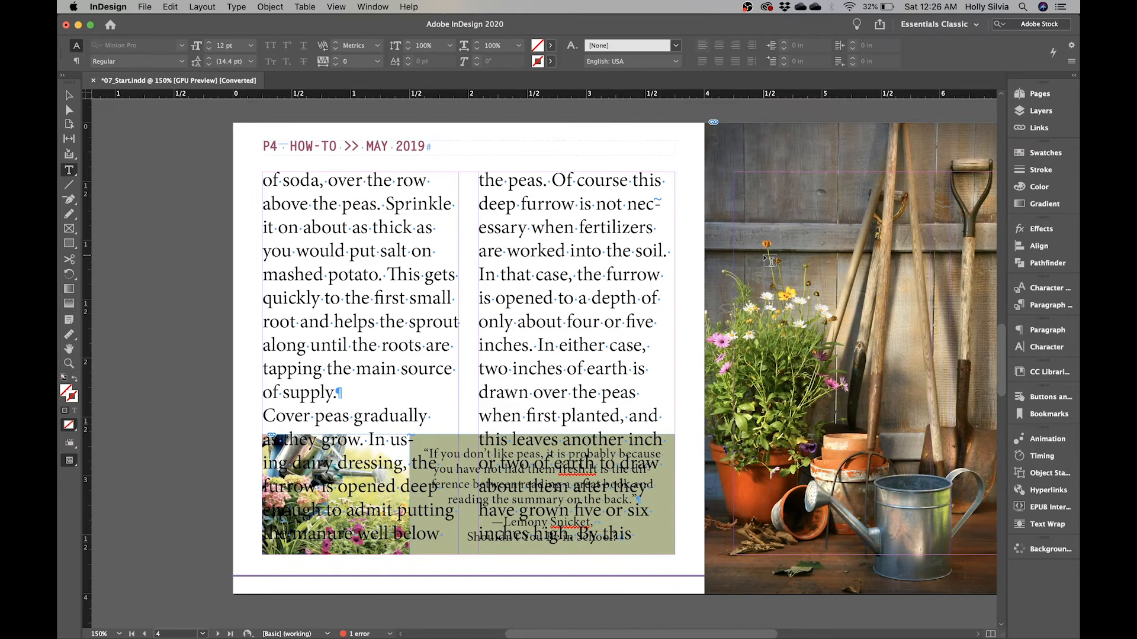
{"action": "scroll", "coordinate": [769, 260], "scroll_direction": "down", "scroll_amount": 15}
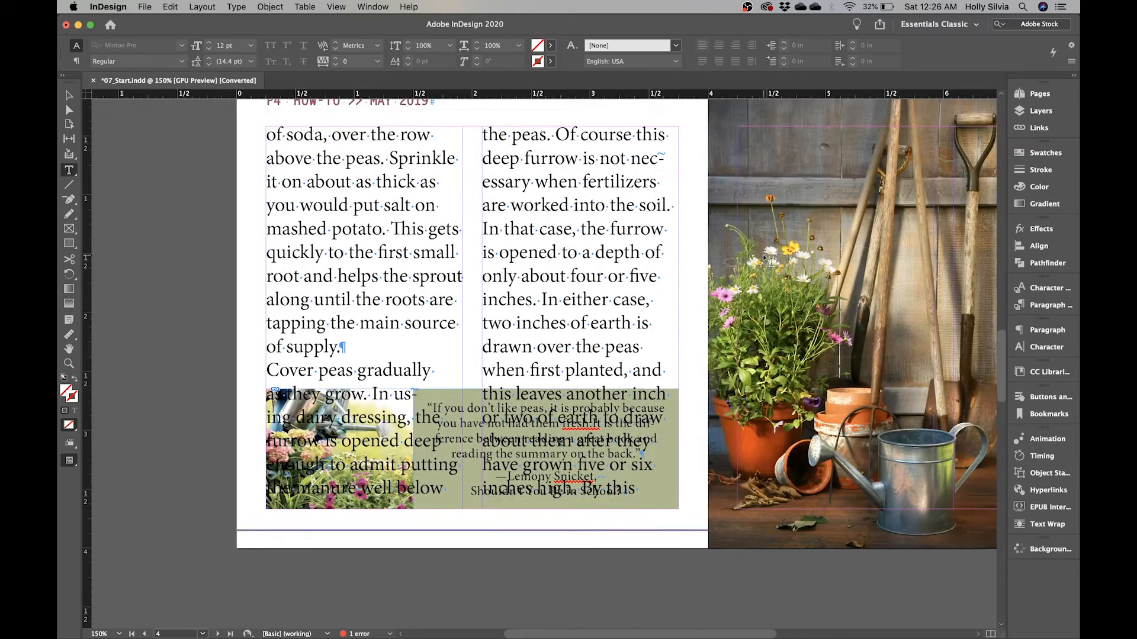
{"action": "scroll", "coordinate": [767, 260], "scroll_direction": "down", "scroll_amount": 15}
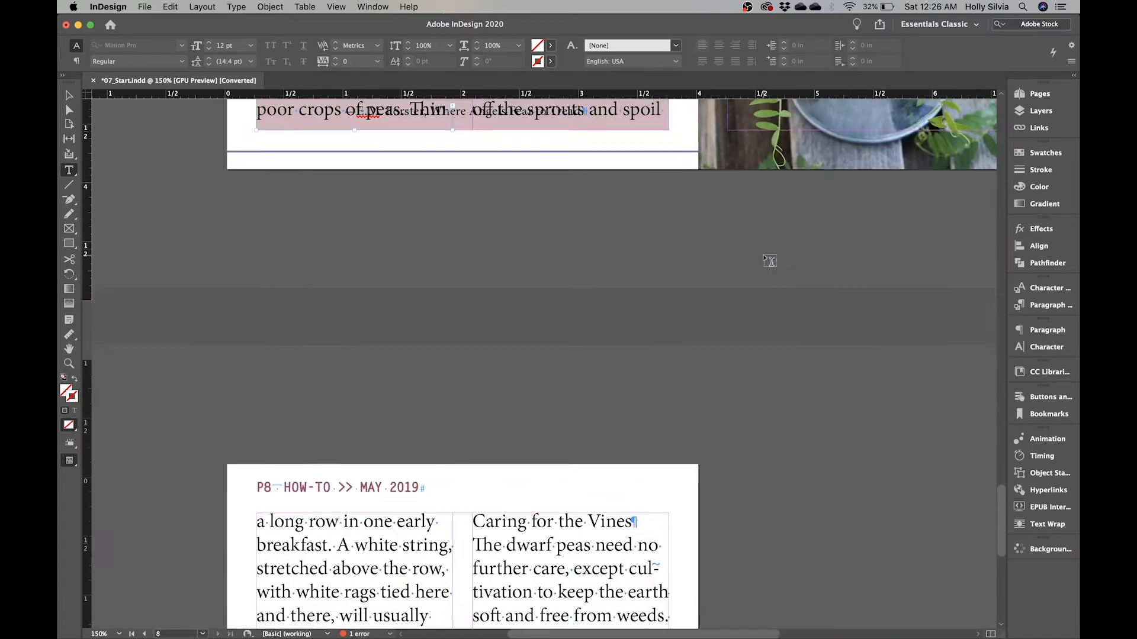
{"action": "scroll", "coordinate": [768, 260], "scroll_direction": "up", "scroll_amount": 3}
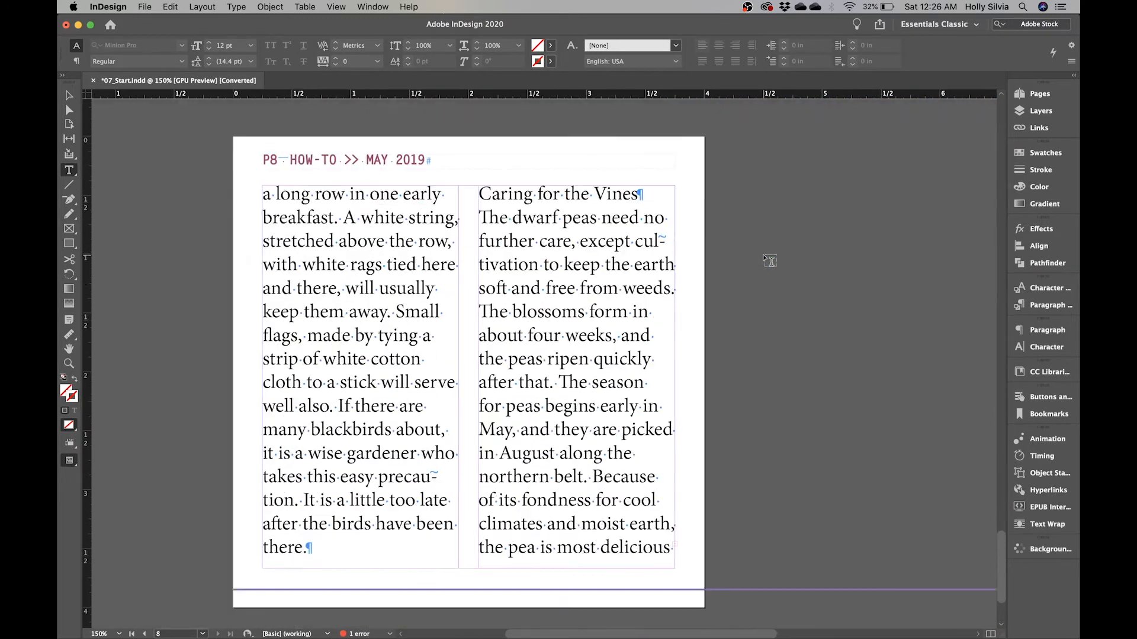
{"action": "scroll", "coordinate": [768, 261], "scroll_direction": "down", "scroll_amount": 1}
{"action": "scroll", "coordinate": [654, 353], "scroll_direction": "up", "scroll_amount": 15}
{"action": "scroll", "coordinate": [655, 353], "scroll_direction": "up", "scroll_amount": 15}
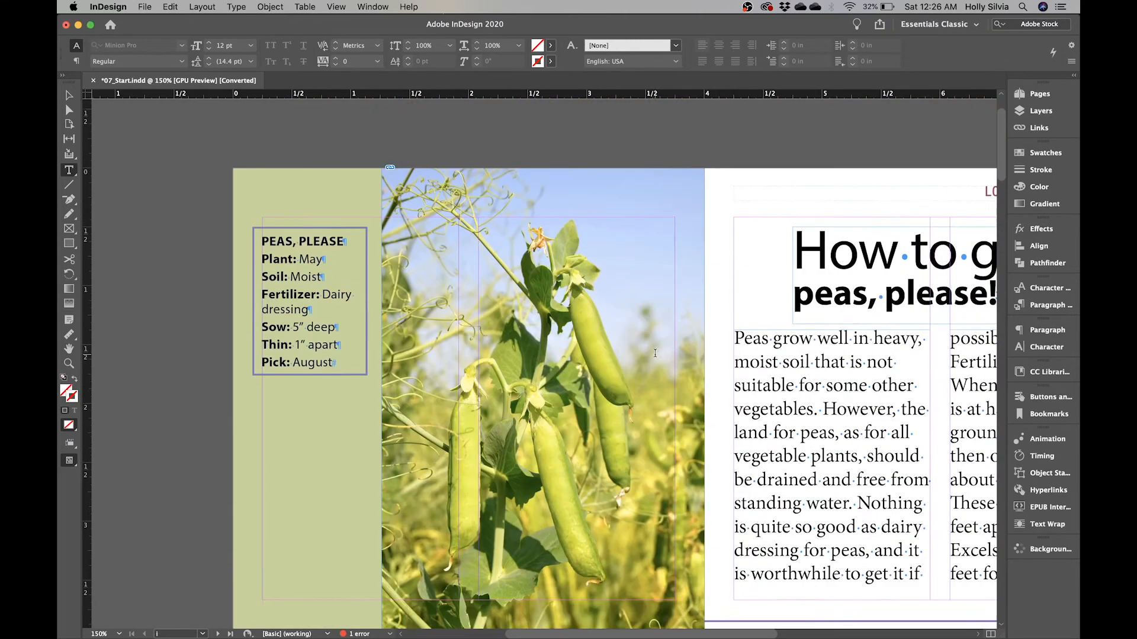
Select the entire article story from page 1 and apply the Body Paragraphs paragraph style to it.
{"action": "scroll", "coordinate": [825, 376], "scroll_direction": "right", "scroll_amount": 5}
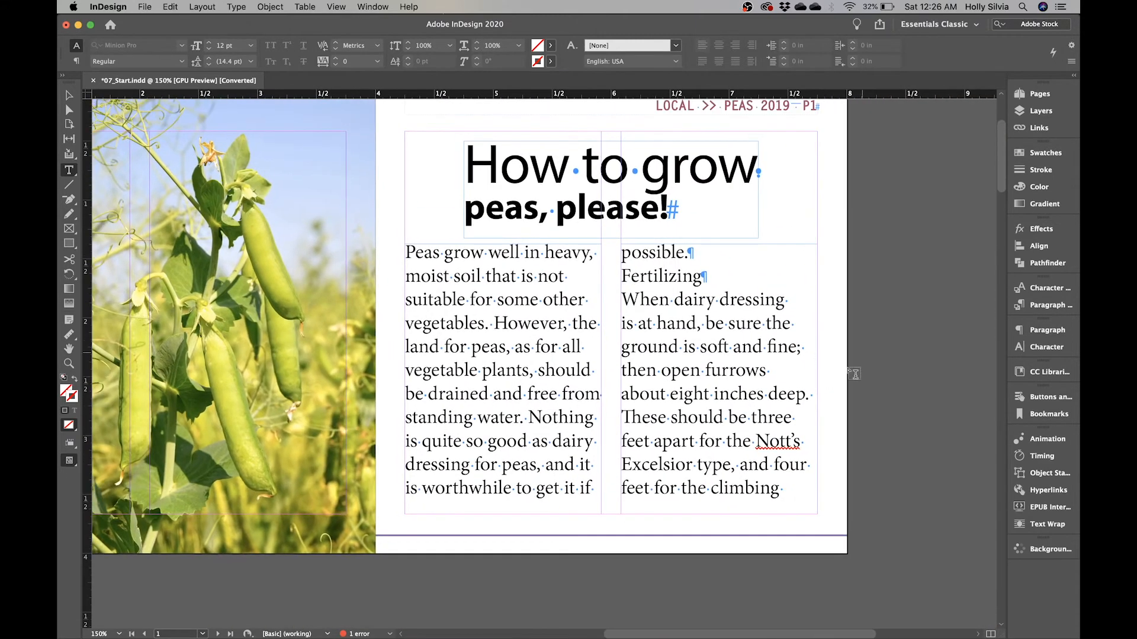
{"action": "scroll", "coordinate": [850, 373], "scroll_direction": "up", "scroll_amount": 3}
{"action": "scroll", "coordinate": [850, 373], "scroll_direction": "down", "scroll_amount": 2}
{"action": "left_click", "coordinate": [522, 354]}
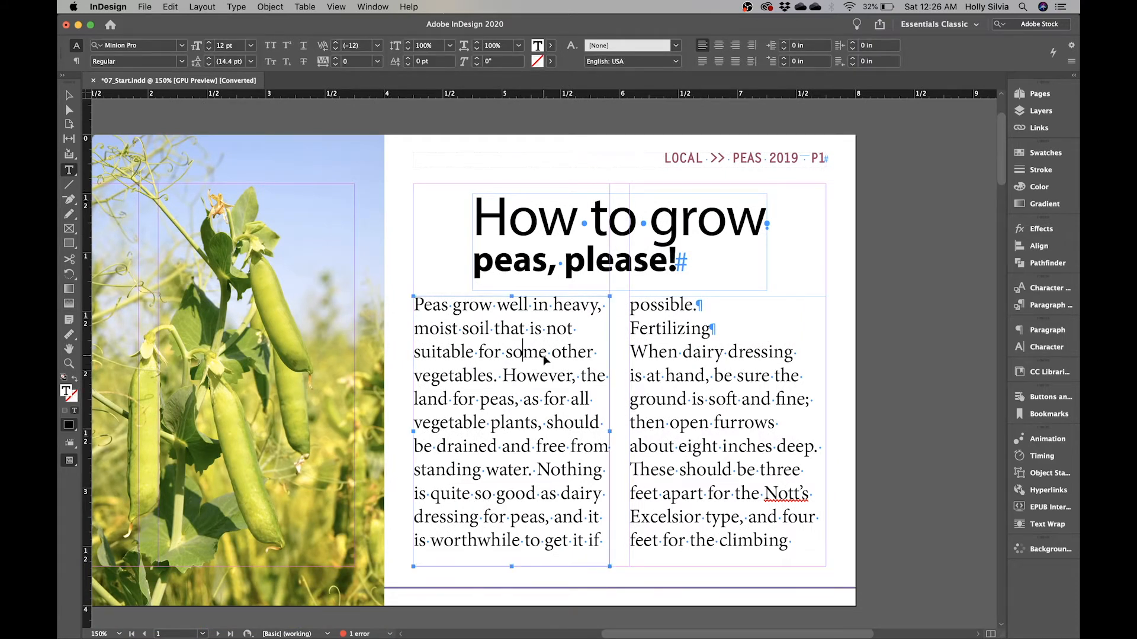
{"action": "key", "text": "super+a"}
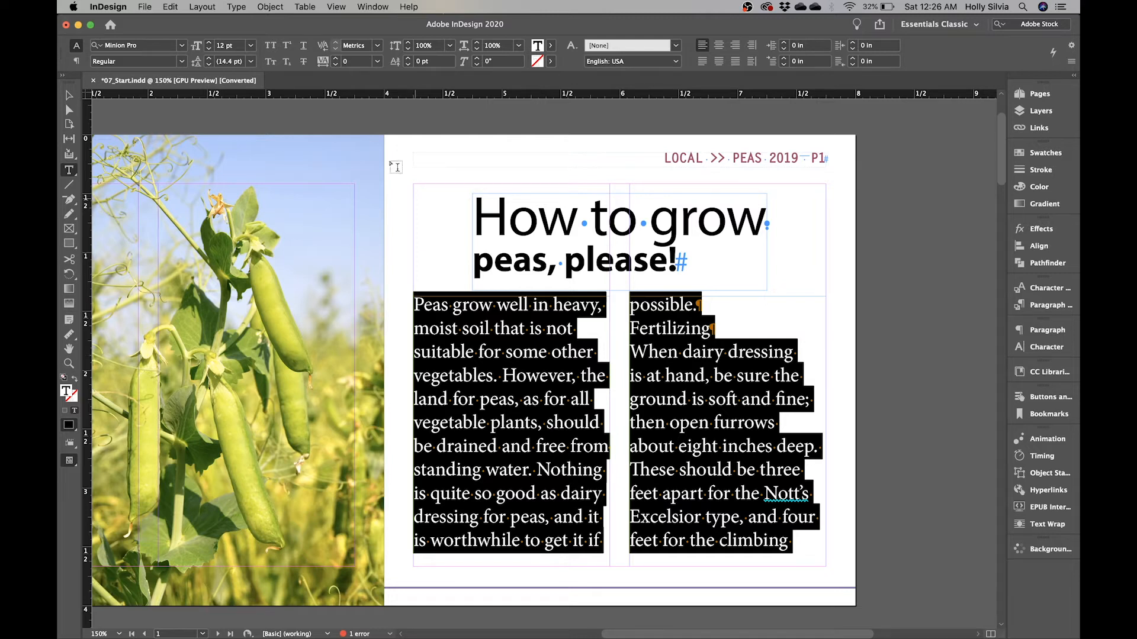
{"action": "left_click", "coordinate": [171, 7]}
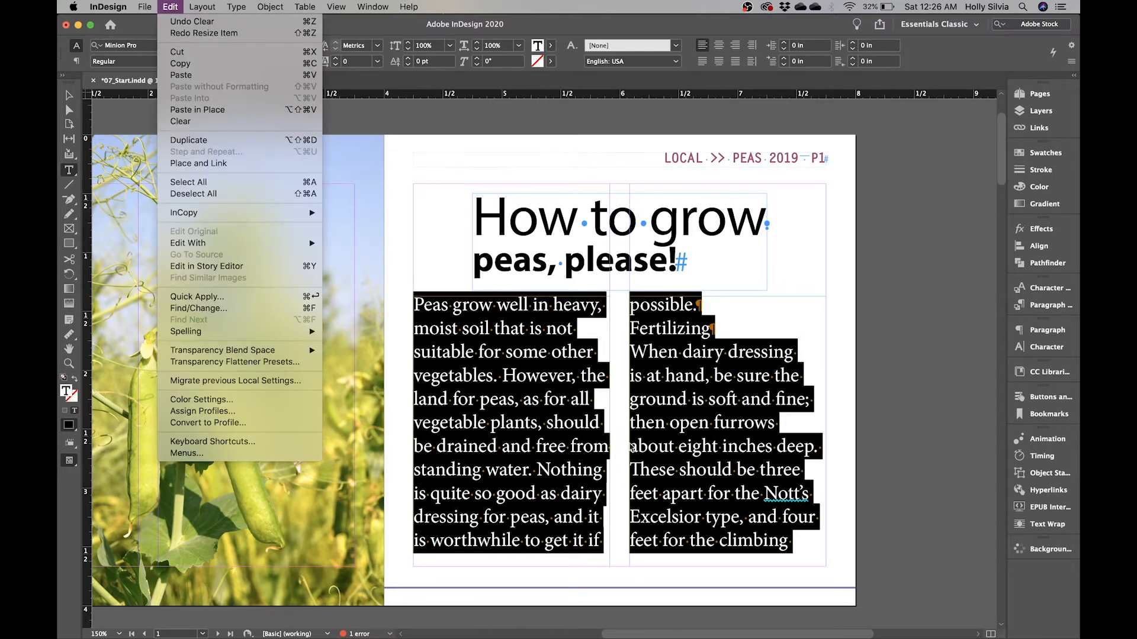
{"action": "left_click", "coordinate": [1033, 308]}
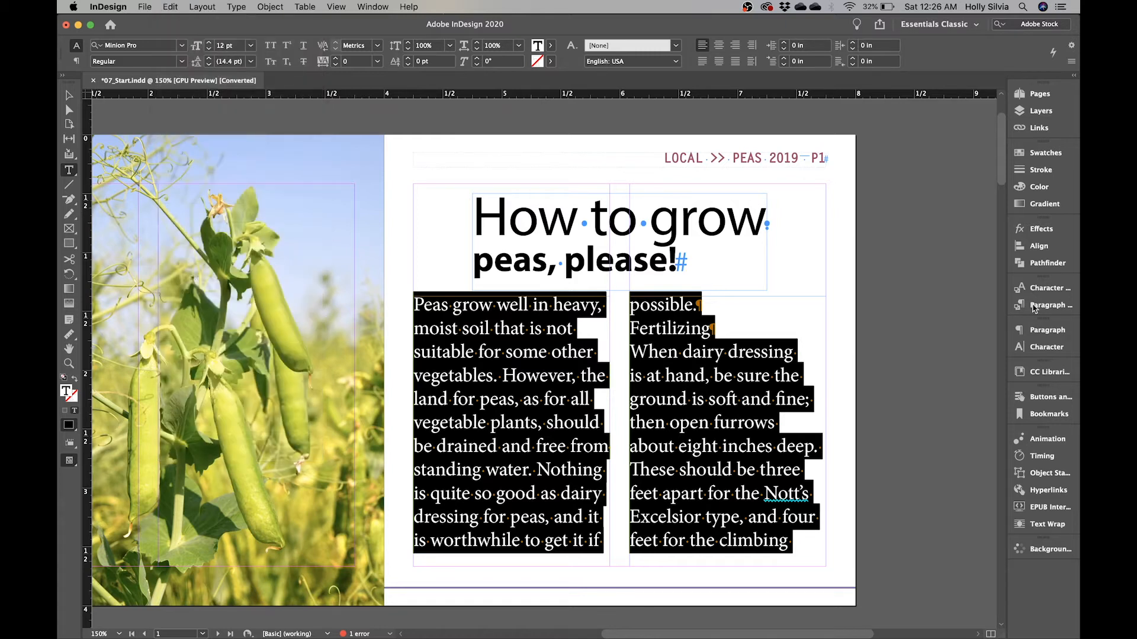
{"action": "left_click", "coordinate": [1033, 305]}
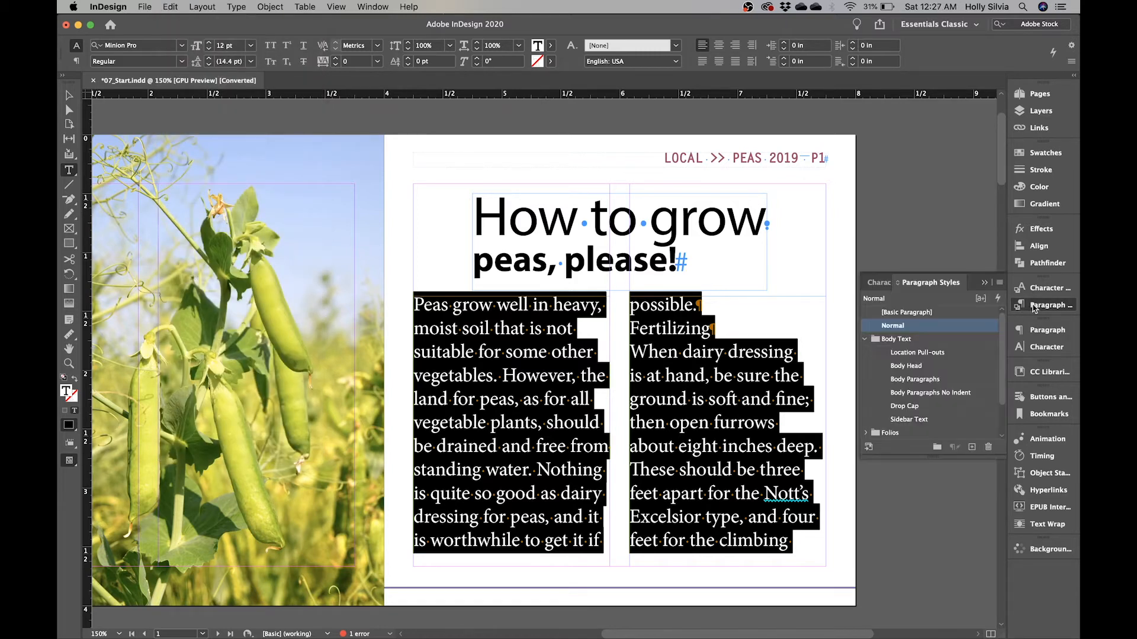
{"action": "left_click", "coordinate": [926, 382]}
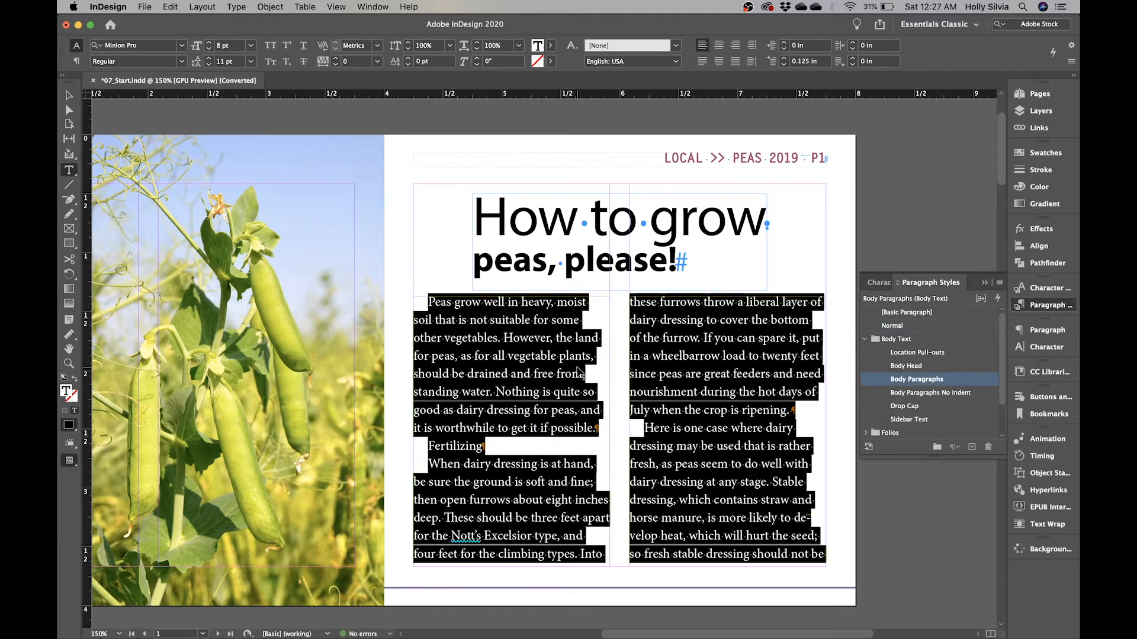
Check how the restyled article text reflows through page 4 and where it ends on page 6.
{"action": "scroll", "coordinate": [299, 440], "scroll_direction": "down", "scroll_amount": 20}
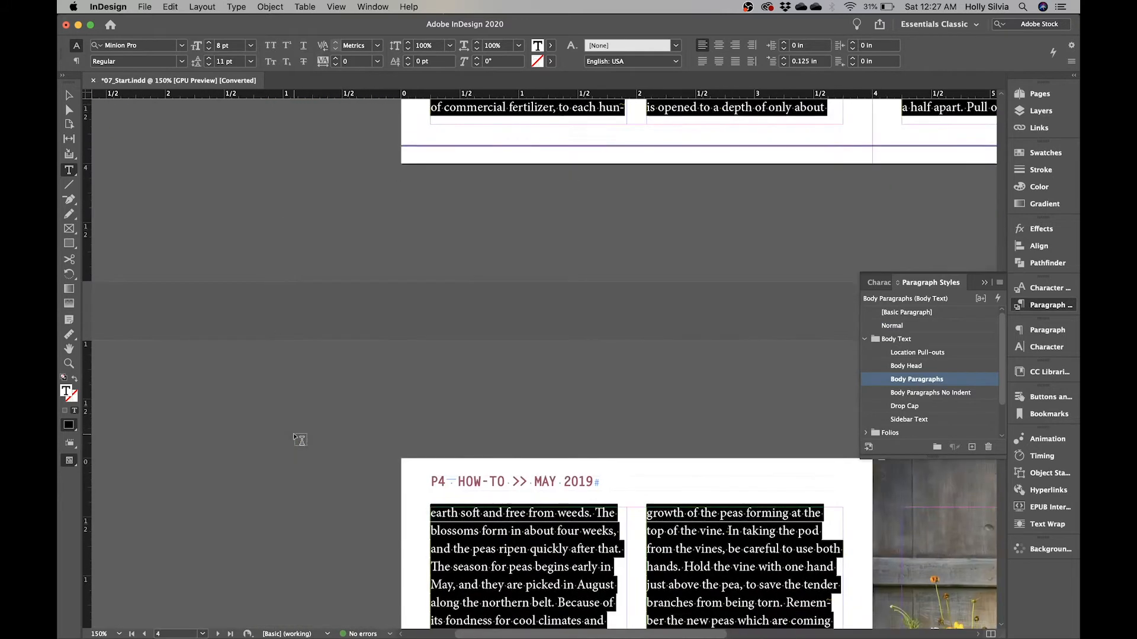
{"action": "scroll", "coordinate": [299, 439], "scroll_direction": "down", "scroll_amount": 15}
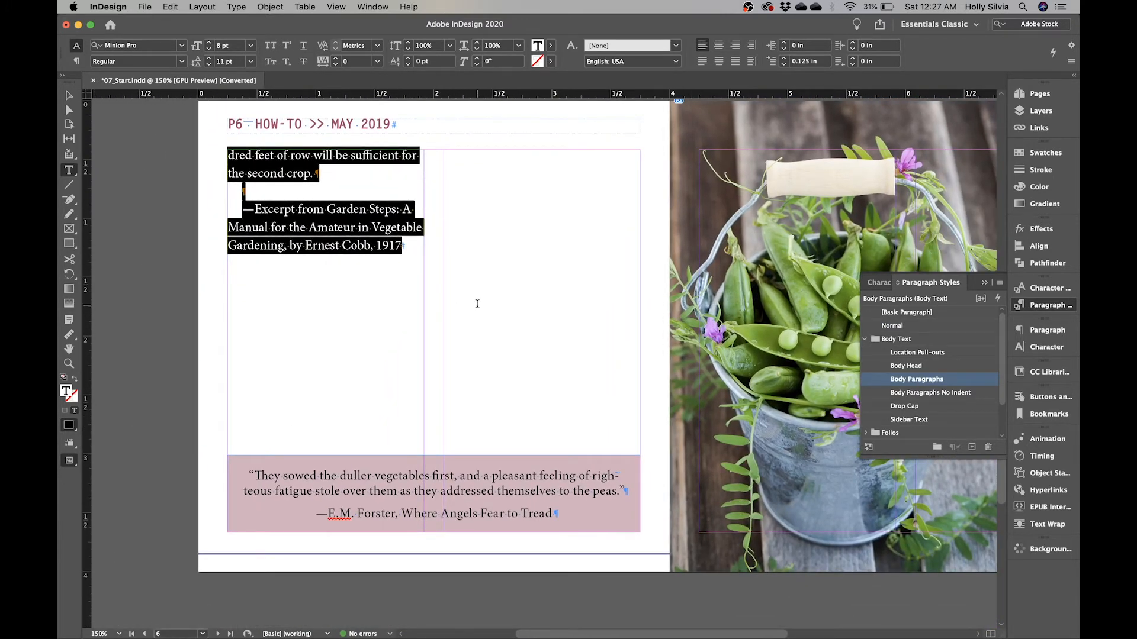
{"action": "scroll", "coordinate": [589, 280], "scroll_direction": "up", "scroll_amount": 15}
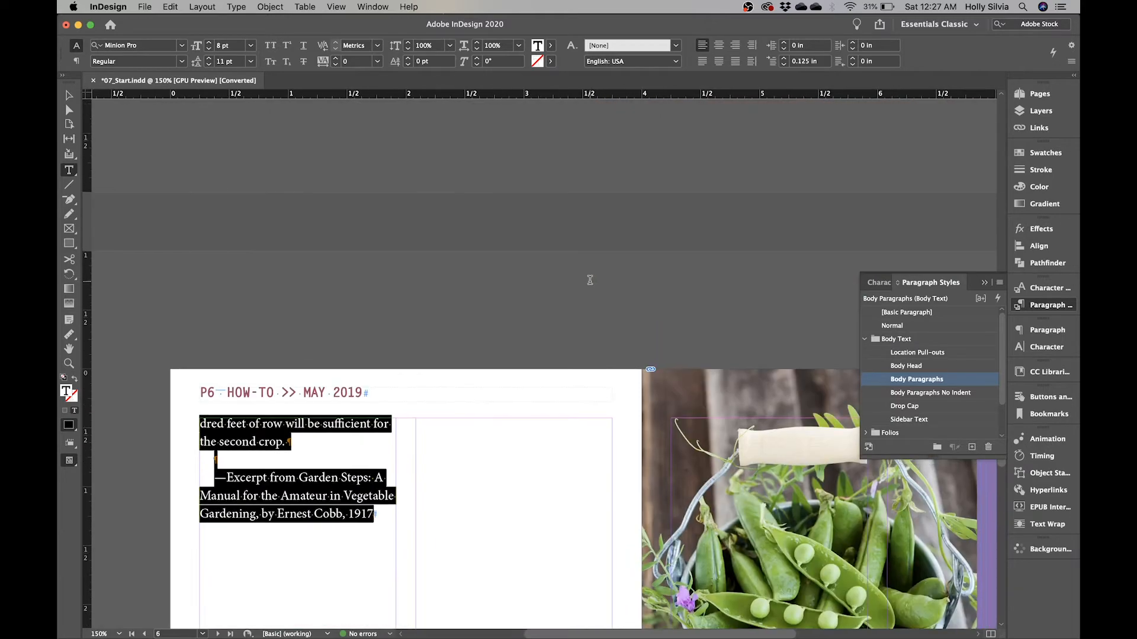
Shorten both article text frames on page 4 together to about 2.21 in high, ending just above the watering can photo and quote box.
{"action": "scroll", "coordinate": [719, 231], "scroll_direction": "up", "scroll_amount": 20}
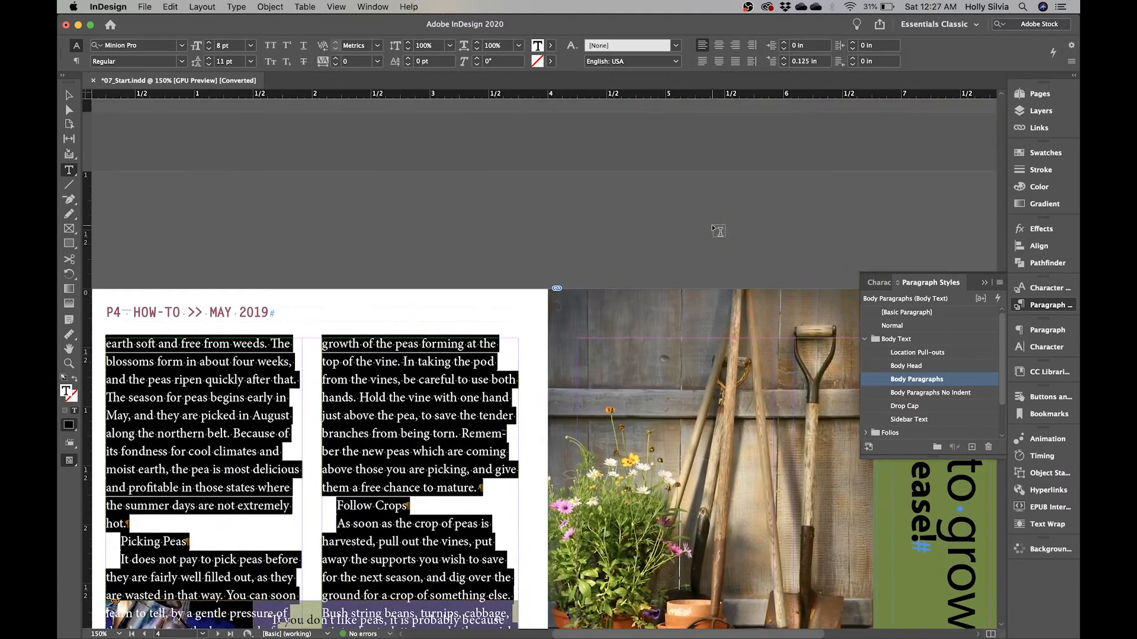
{"action": "scroll", "coordinate": [718, 231], "scroll_direction": "down", "scroll_amount": 20}
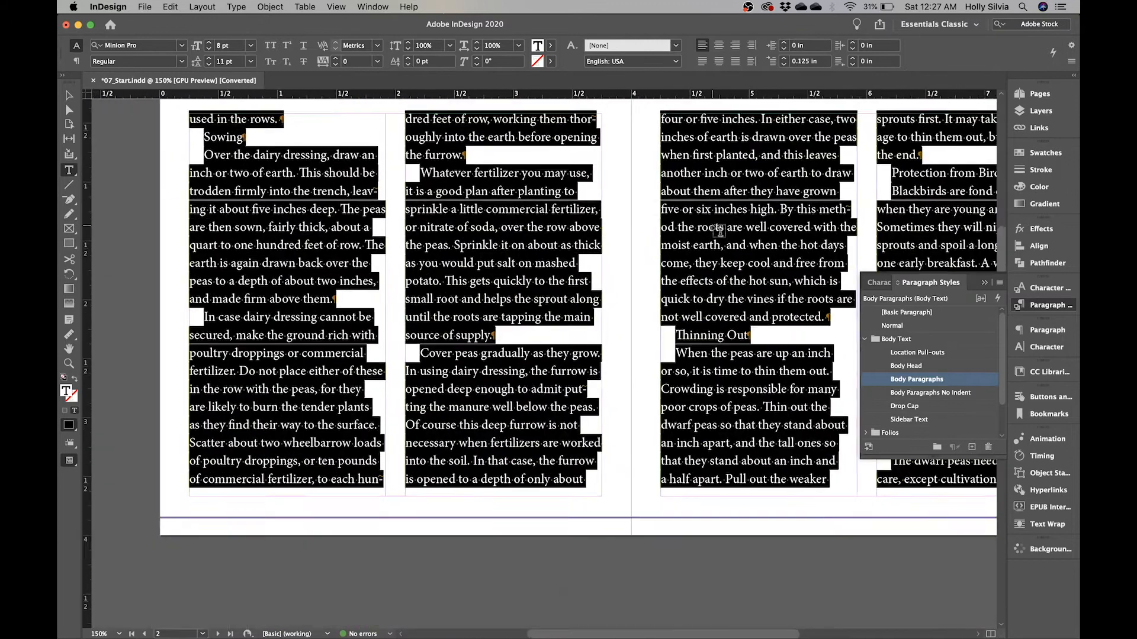
{"action": "scroll", "coordinate": [704, 395], "scroll_direction": "up", "scroll_amount": 5}
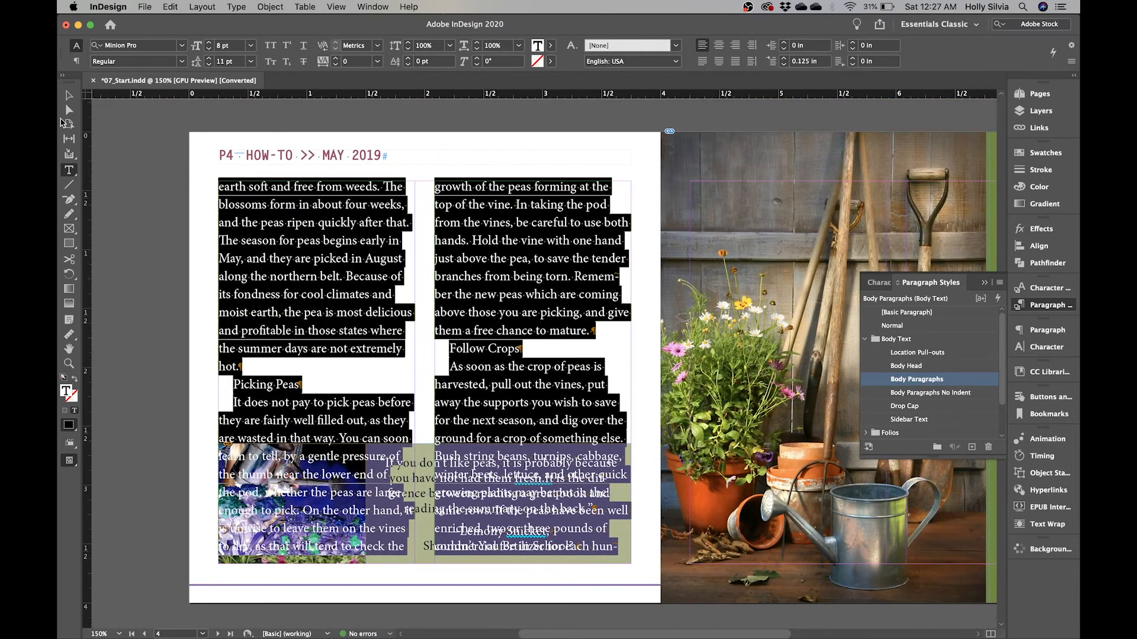
{"action": "left_click", "coordinate": [69, 95]}
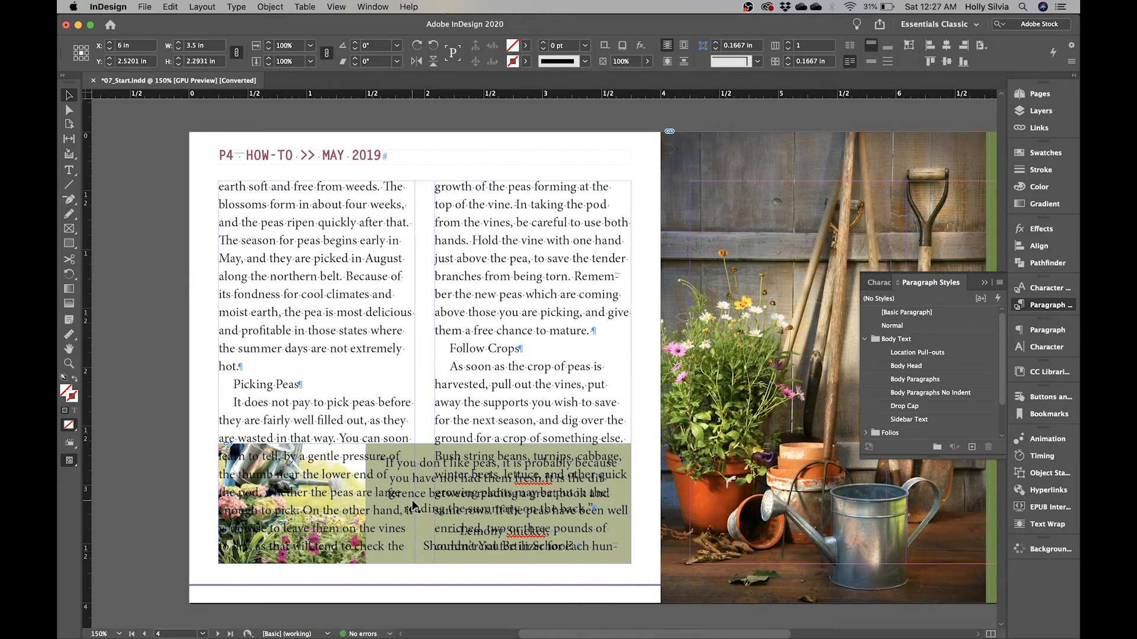
{"action": "left_click", "coordinate": [69, 98]}
{"action": "left_click", "coordinate": [274, 239]}
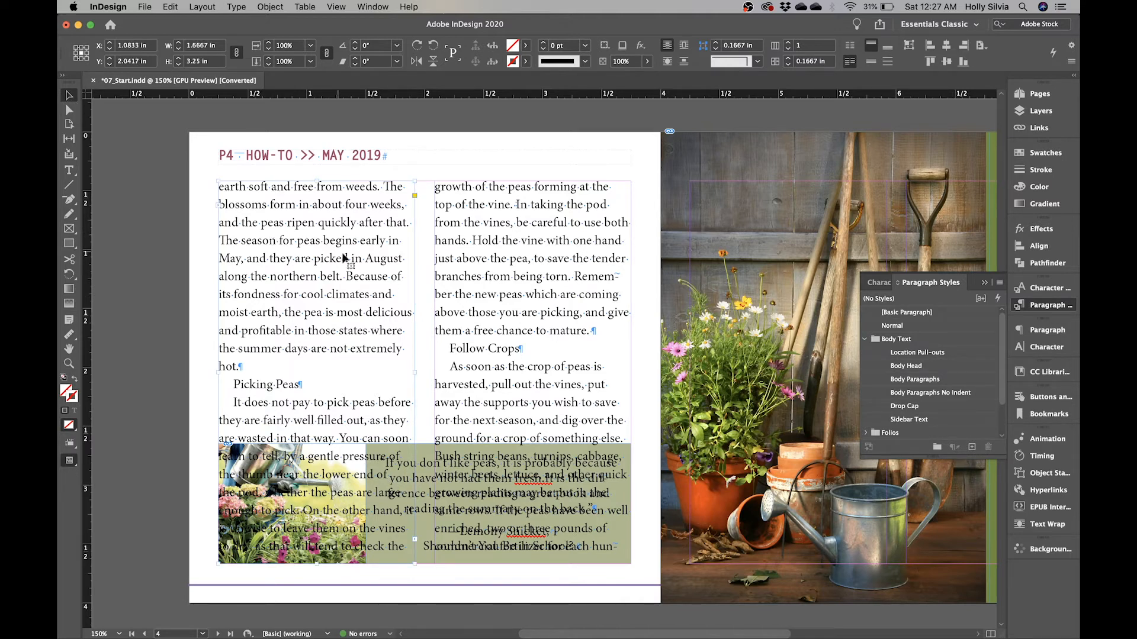
{"action": "left_click", "coordinate": [531, 276]}
{"action": "left_click", "coordinate": [151, 257]}
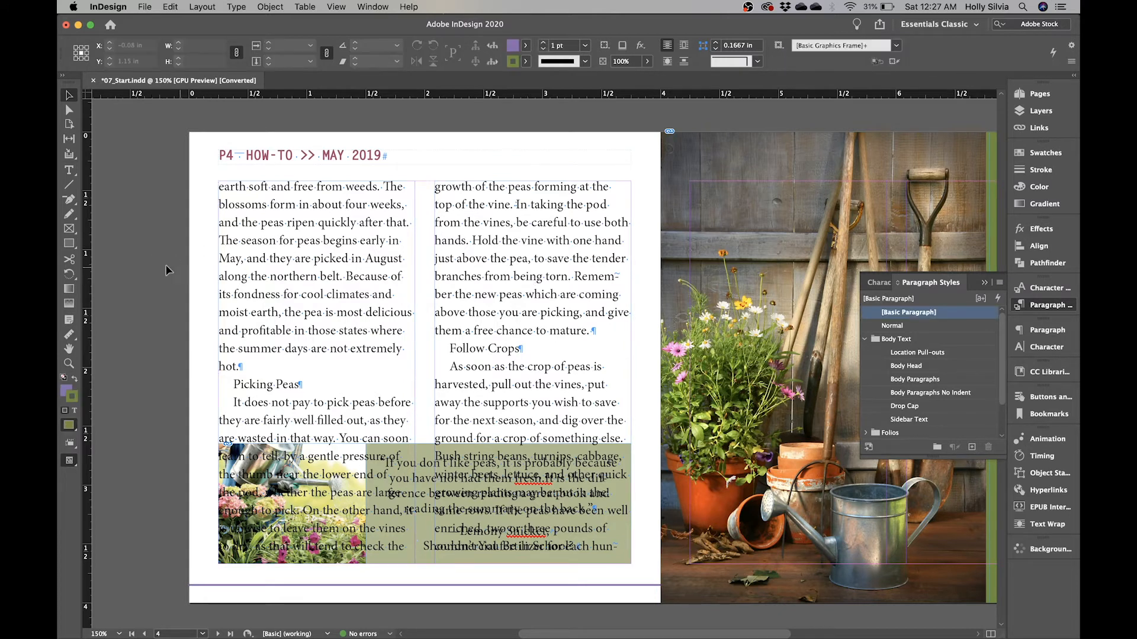
{"action": "left_click_drag", "start_coordinate": [158, 260], "coordinate": [552, 315]}
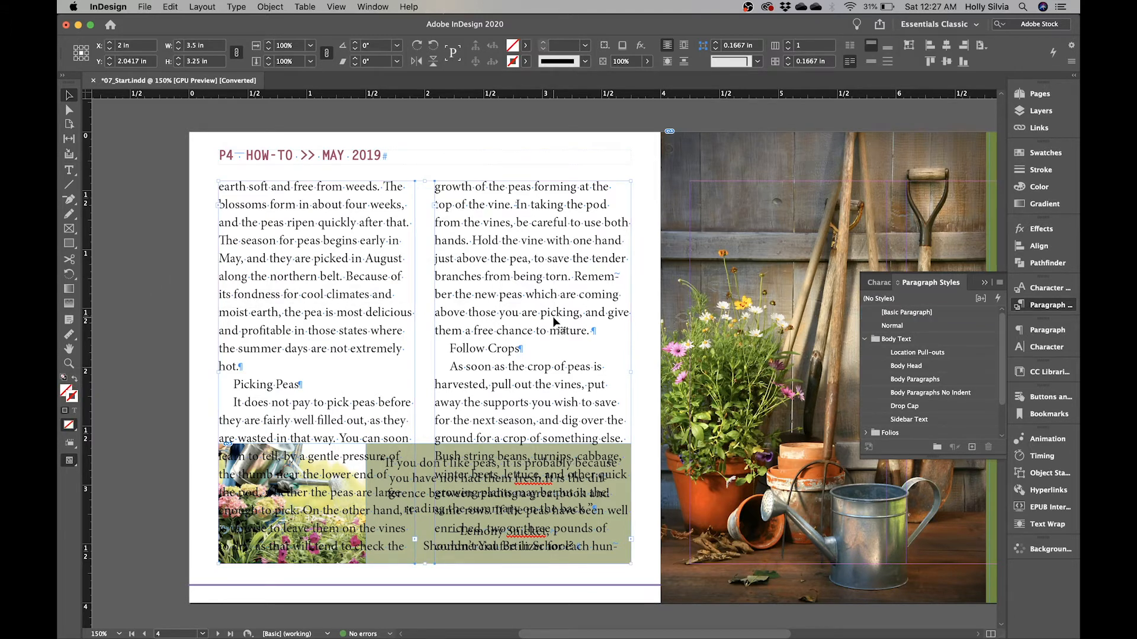
{"action": "left_click", "coordinate": [186, 306]}
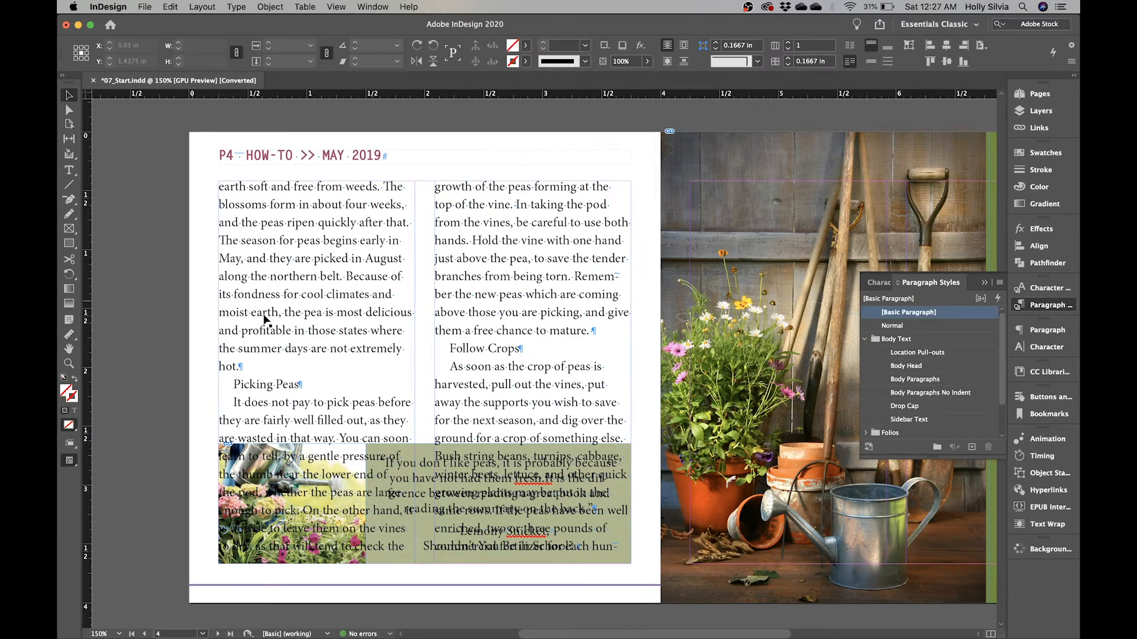
{"action": "left_click", "coordinate": [314, 329]}
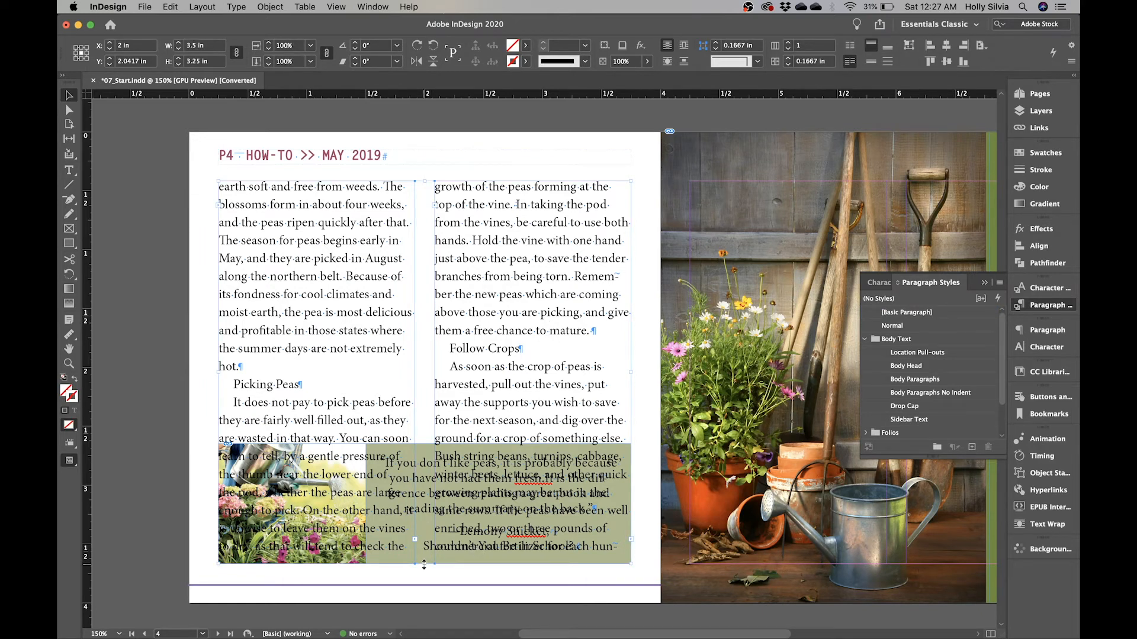
{"action": "left_click_drag", "start_coordinate": [424, 565], "coordinate": [437, 440]}
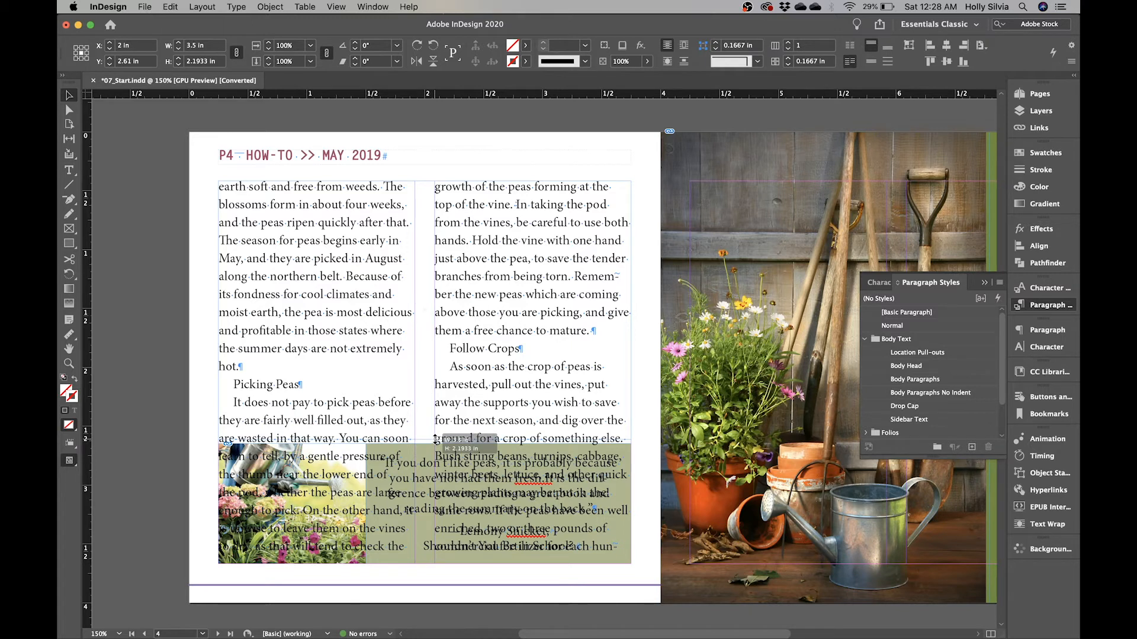
{"action": "left_click_drag", "start_coordinate": [436, 439], "coordinate": [436, 443]}
{"action": "left_click_drag", "start_coordinate": [436, 443], "coordinate": [721, 445]}
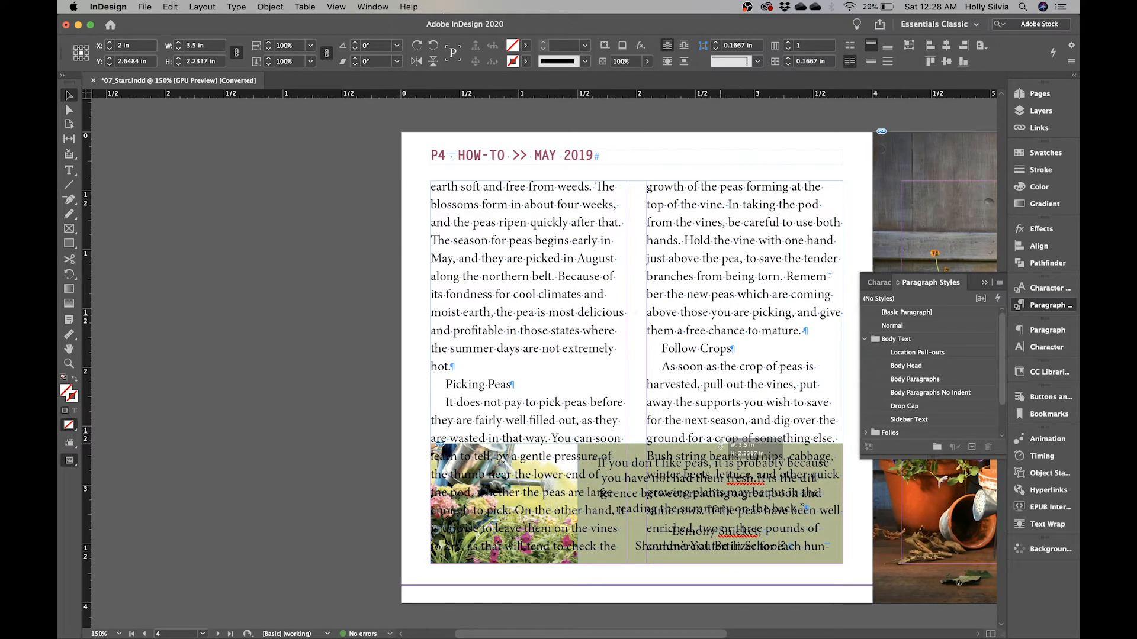
{"action": "left_click_drag", "start_coordinate": [720, 445], "coordinate": [720, 442]}
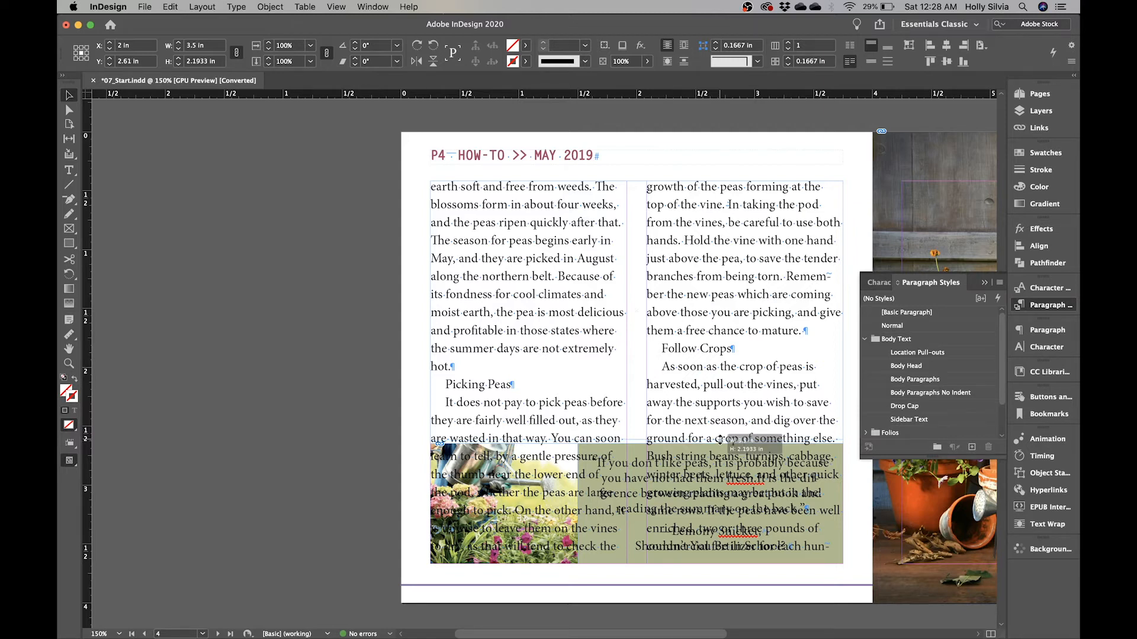
{"action": "left_click_drag", "start_coordinate": [720, 441], "coordinate": [719, 443]}
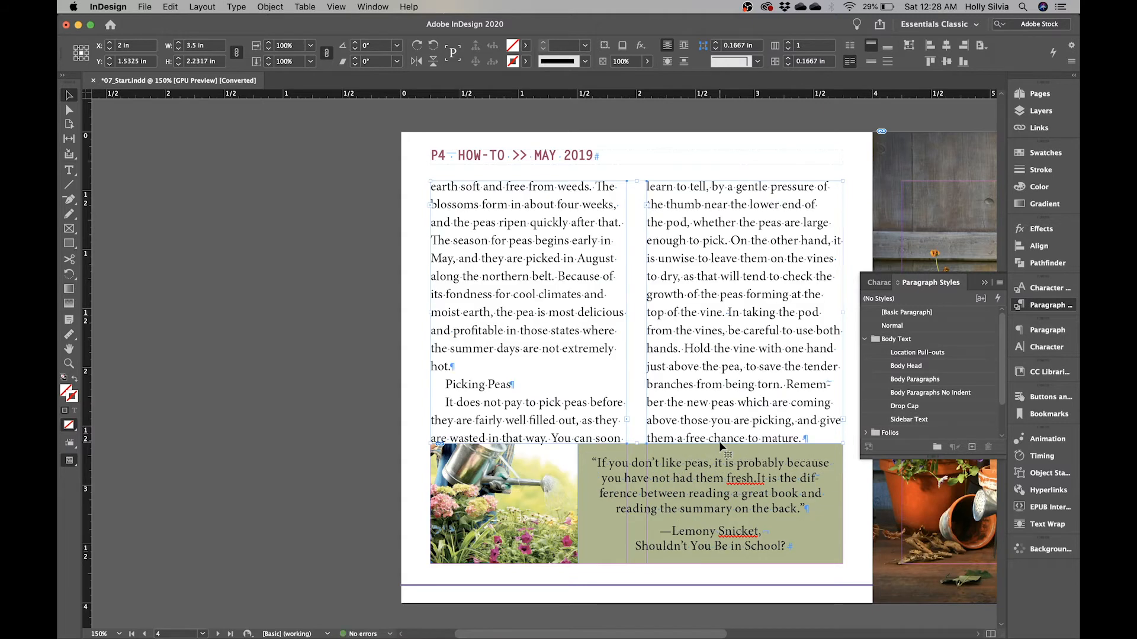
{"action": "left_click_drag", "start_coordinate": [637, 442], "coordinate": [638, 441]}
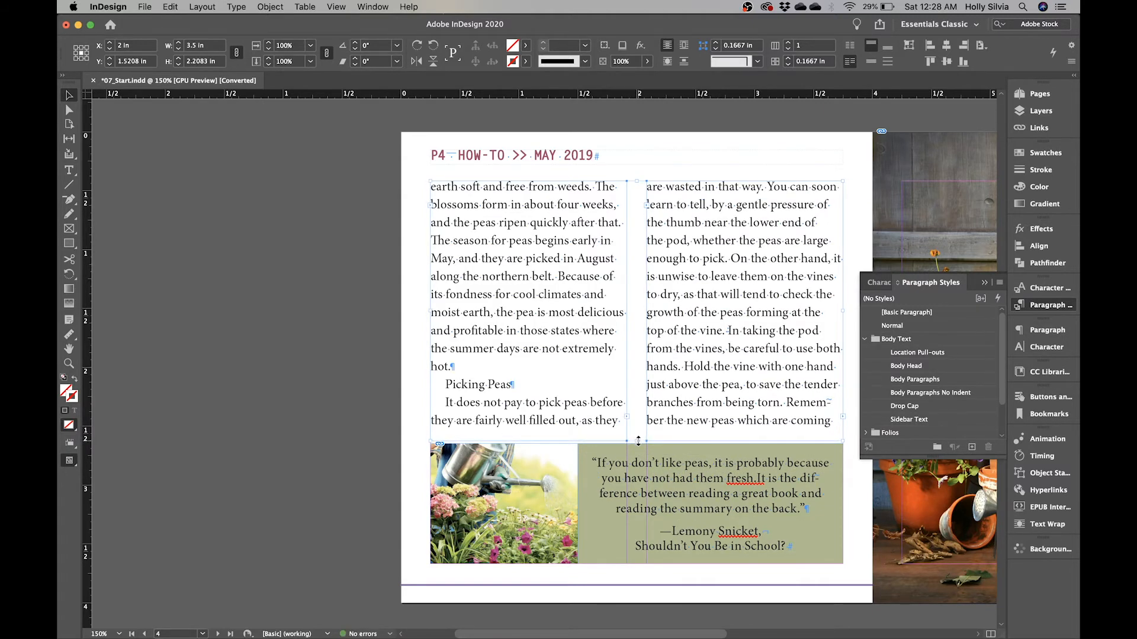
Shorten both article text frames on page 6 together to about 2.57 in high, ending just above the pink quote box.
{"action": "scroll", "coordinate": [638, 441], "scroll_direction": "down", "scroll_amount": 20}
{"action": "scroll", "coordinate": [638, 441], "scroll_direction": "right", "scroll_amount": 5}
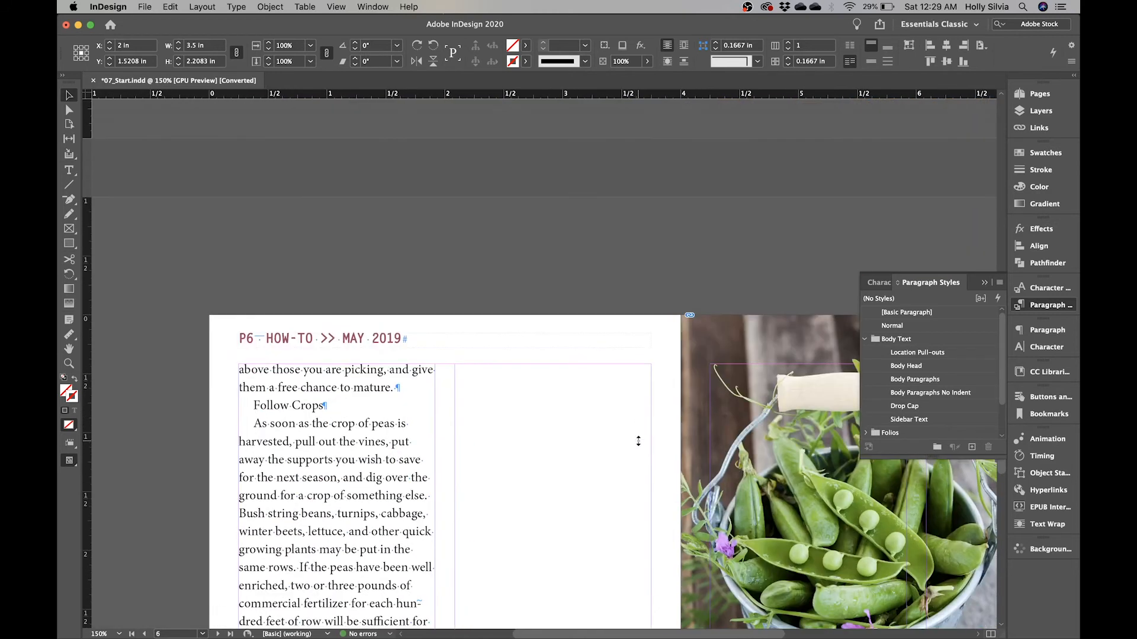
{"action": "scroll", "coordinate": [639, 441], "scroll_direction": "up", "scroll_amount": 3}
{"action": "scroll", "coordinate": [638, 442], "scroll_direction": "left", "scroll_amount": 2}
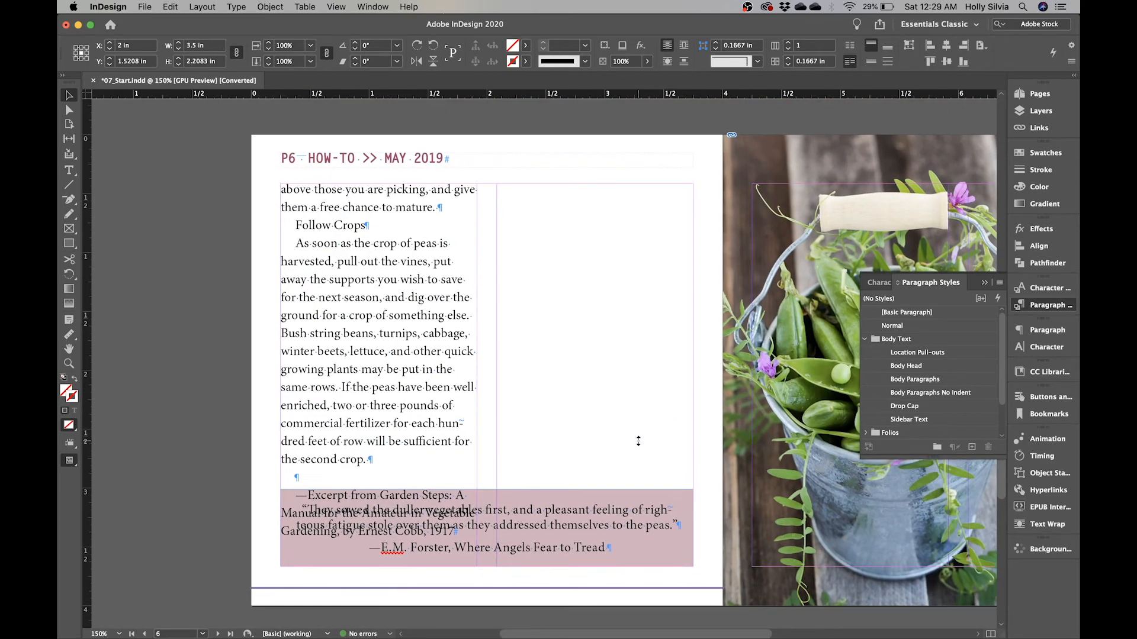
{"action": "left_click", "coordinate": [441, 429]}
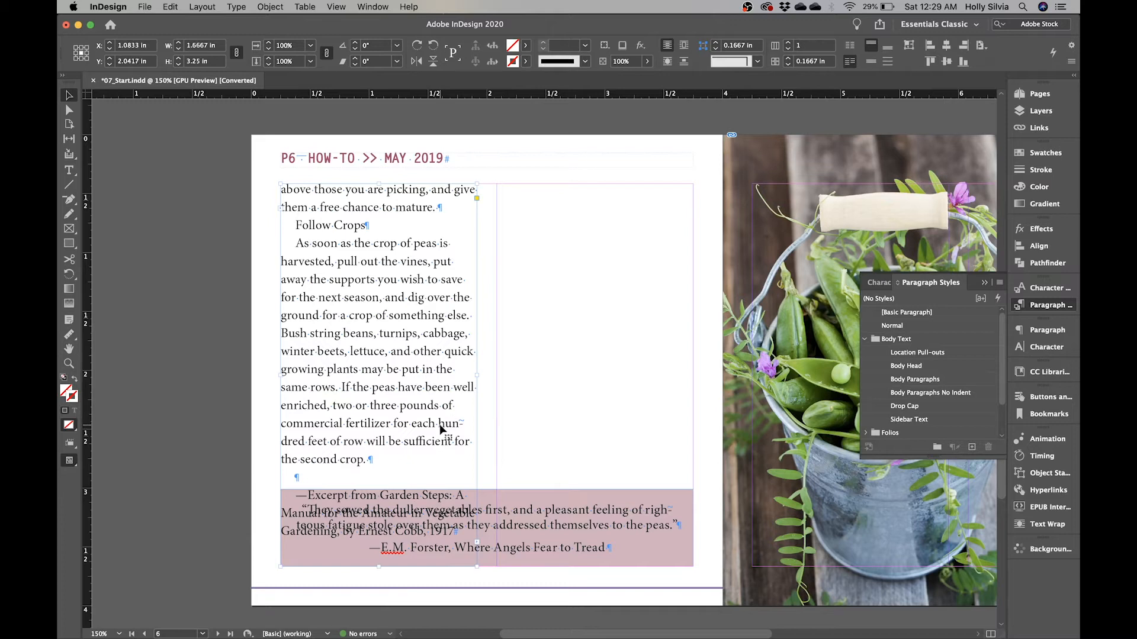
{"action": "left_click", "coordinate": [527, 328]}
{"action": "left_click_drag", "start_coordinate": [487, 567], "coordinate": [488, 487]}
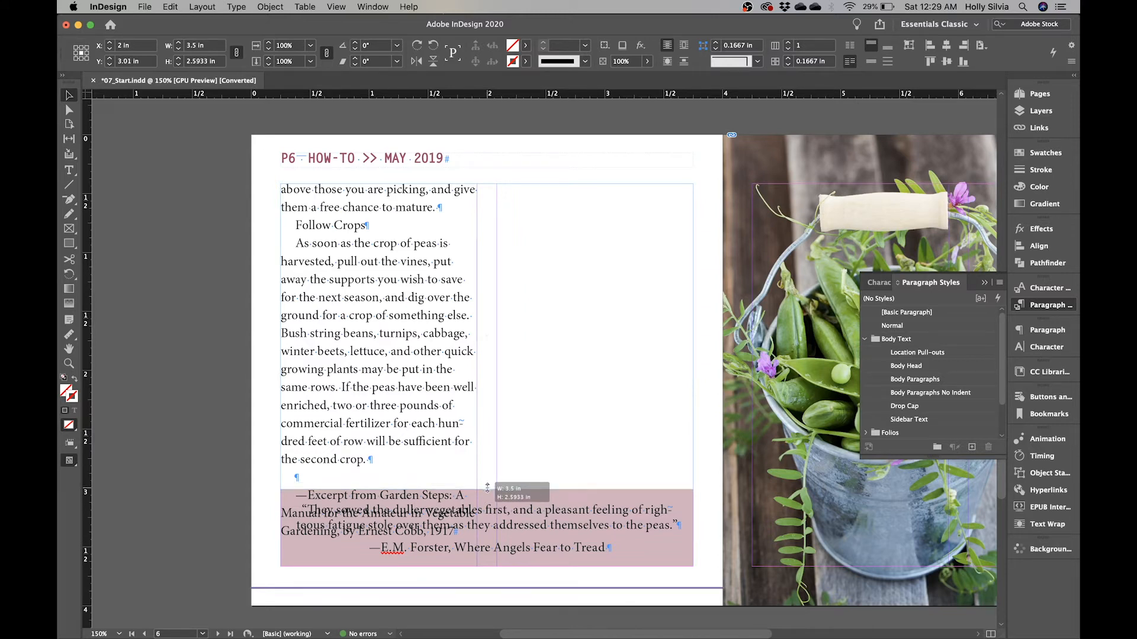
{"action": "left_click_drag", "start_coordinate": [487, 487], "coordinate": [487, 486]}
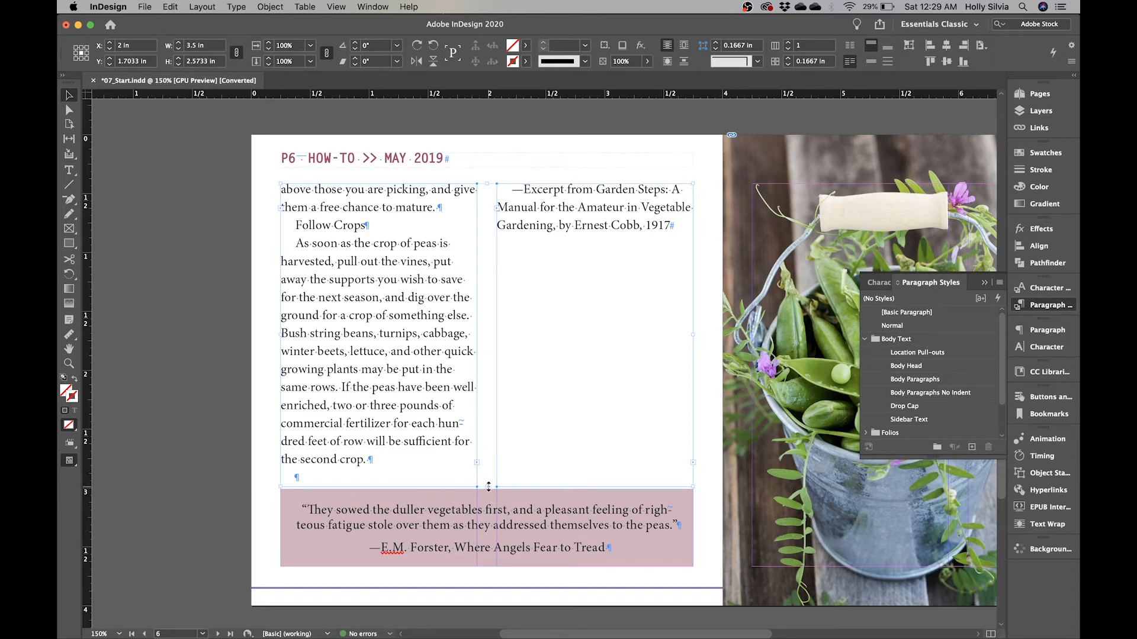
Apply the Drop Cap paragraph style to the article's opening paragraph on page 1.
{"action": "scroll", "coordinate": [806, 264], "scroll_direction": "up", "scroll_amount": 20}
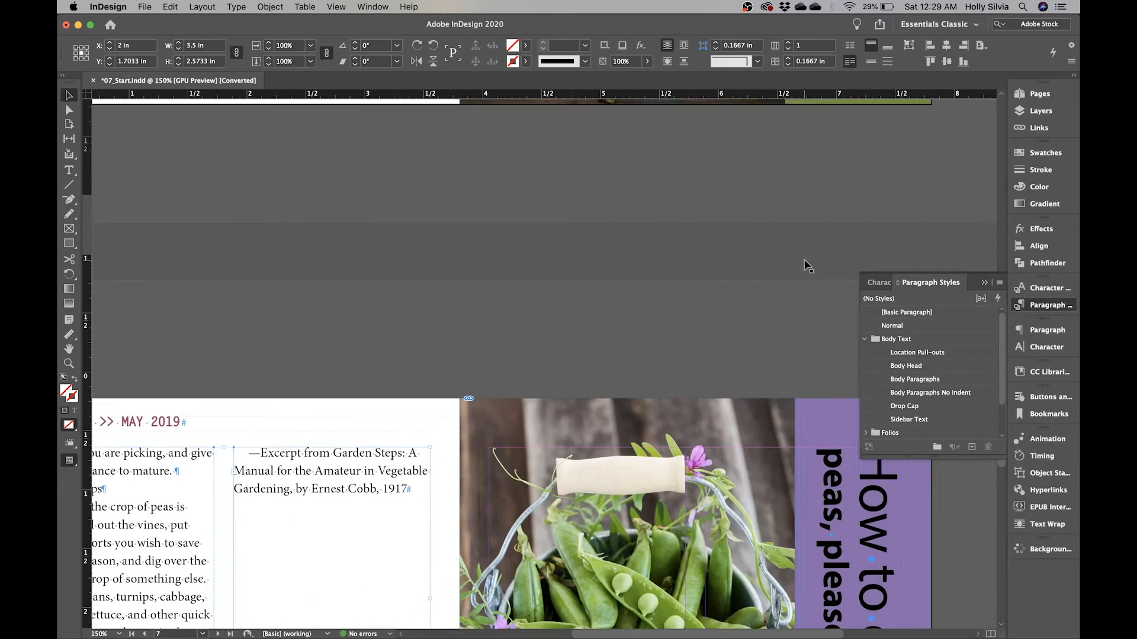
{"action": "scroll", "coordinate": [807, 264], "scroll_direction": "up", "scroll_amount": 20}
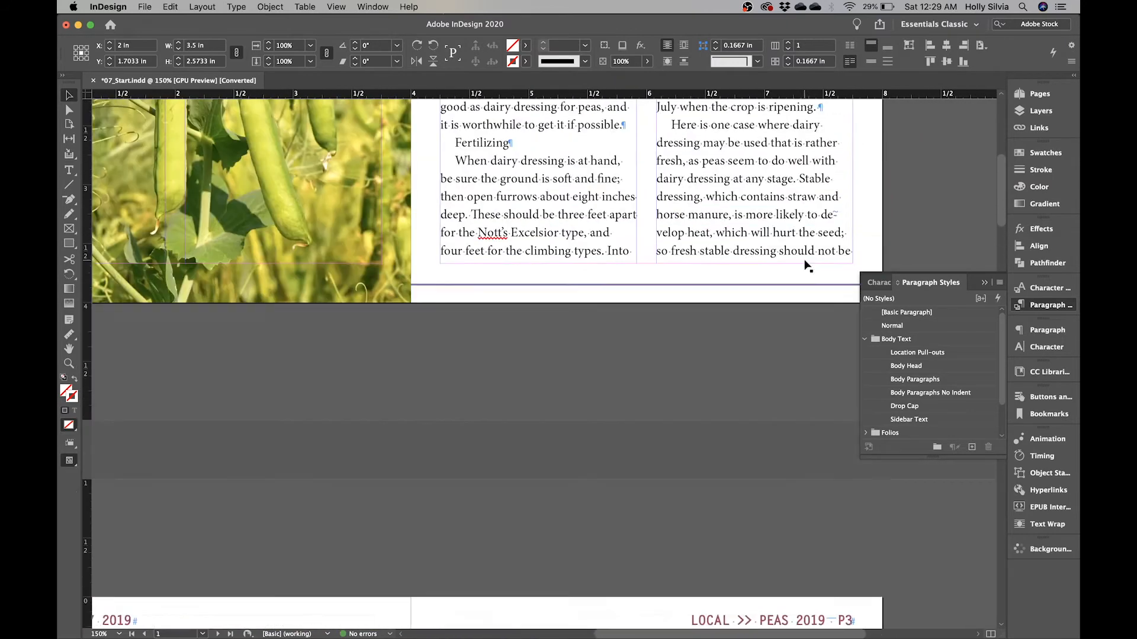
{"action": "key", "text": "t"}
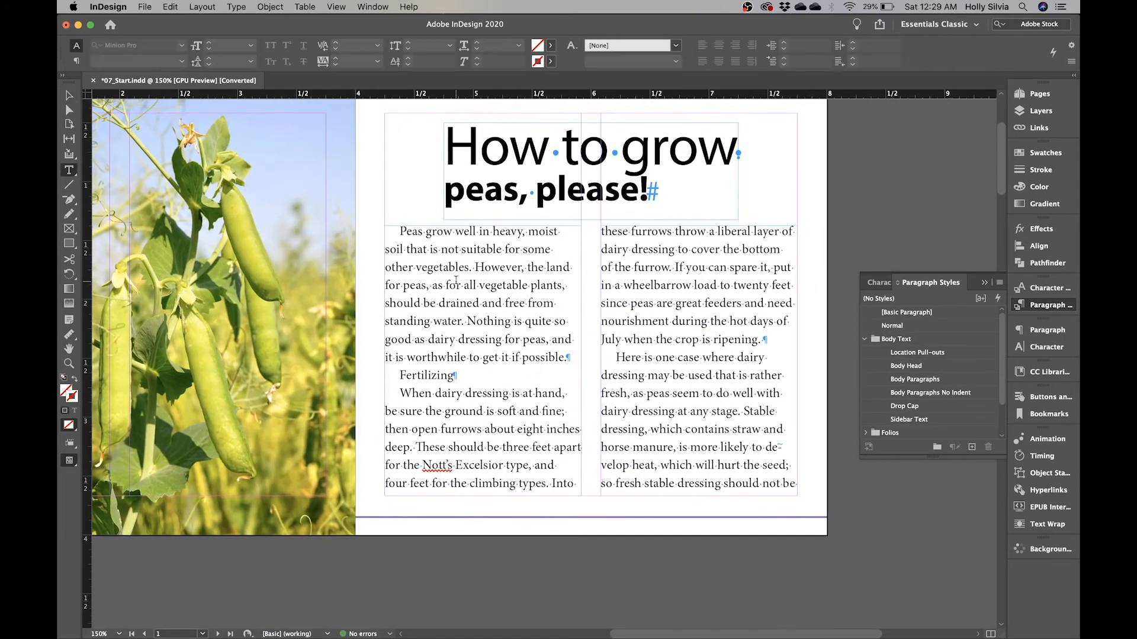
{"action": "left_click", "coordinate": [455, 249]}
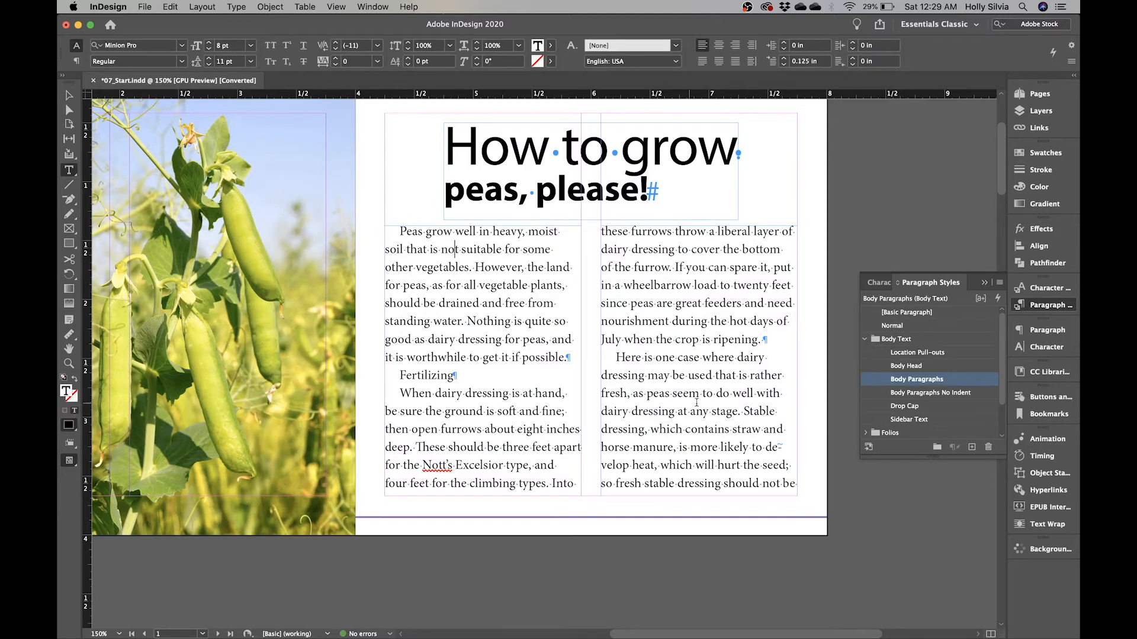
{"action": "left_click", "coordinate": [911, 408]}
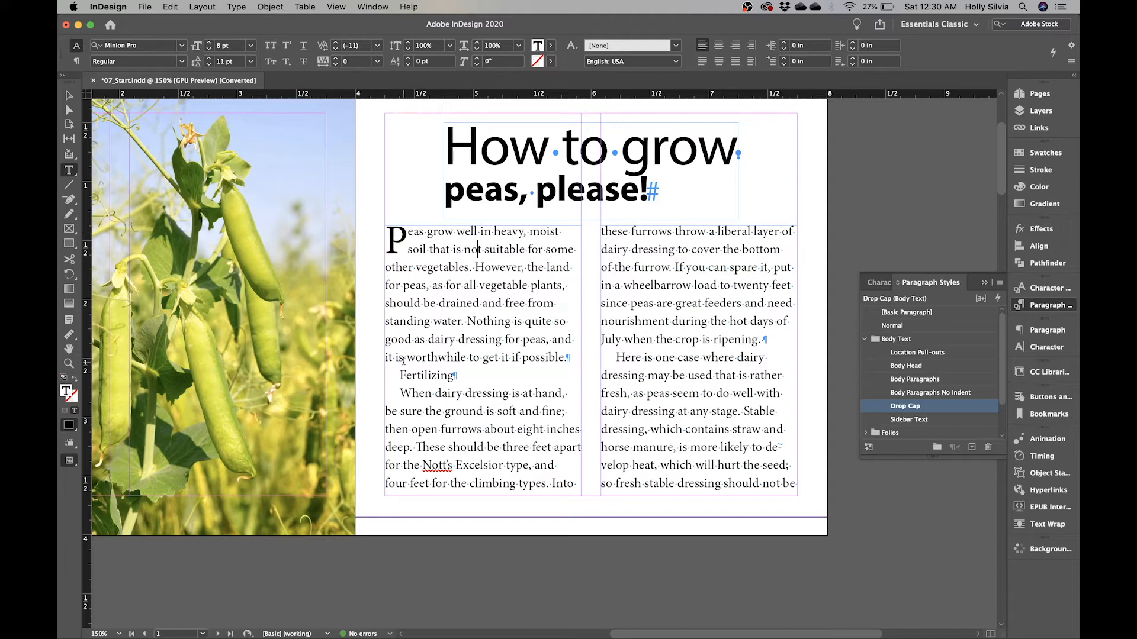
Style the "Fertilizing" line on page 1 as Body Head and the paragraph below it as Body Paragraphs No Indent.
{"action": "left_click", "coordinate": [425, 375]}
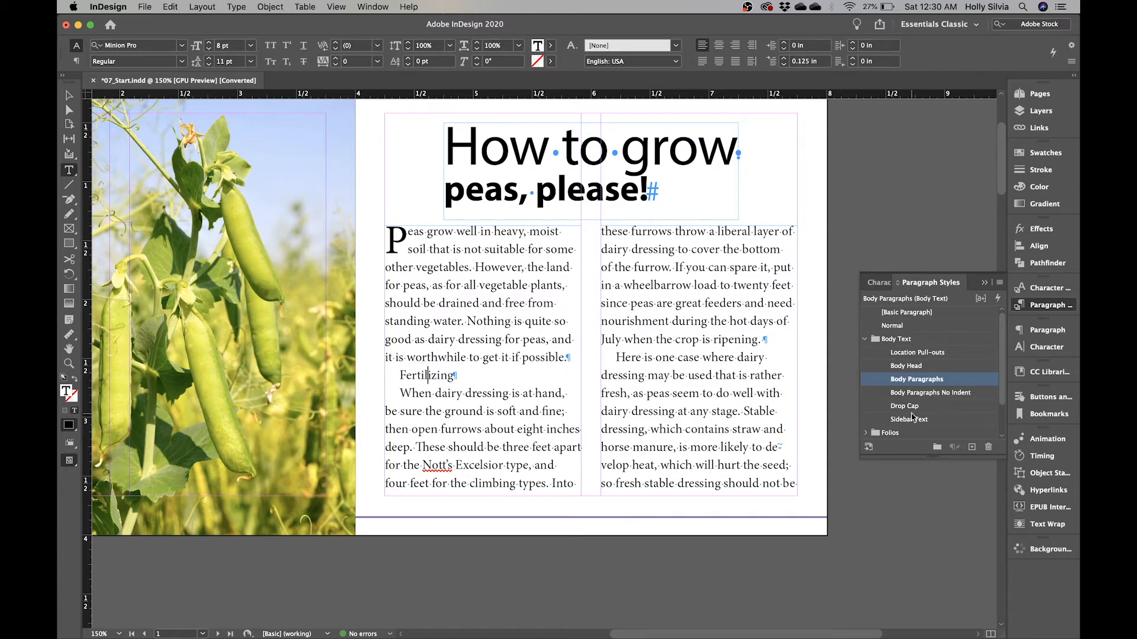
{"action": "left_click", "coordinate": [912, 367]}
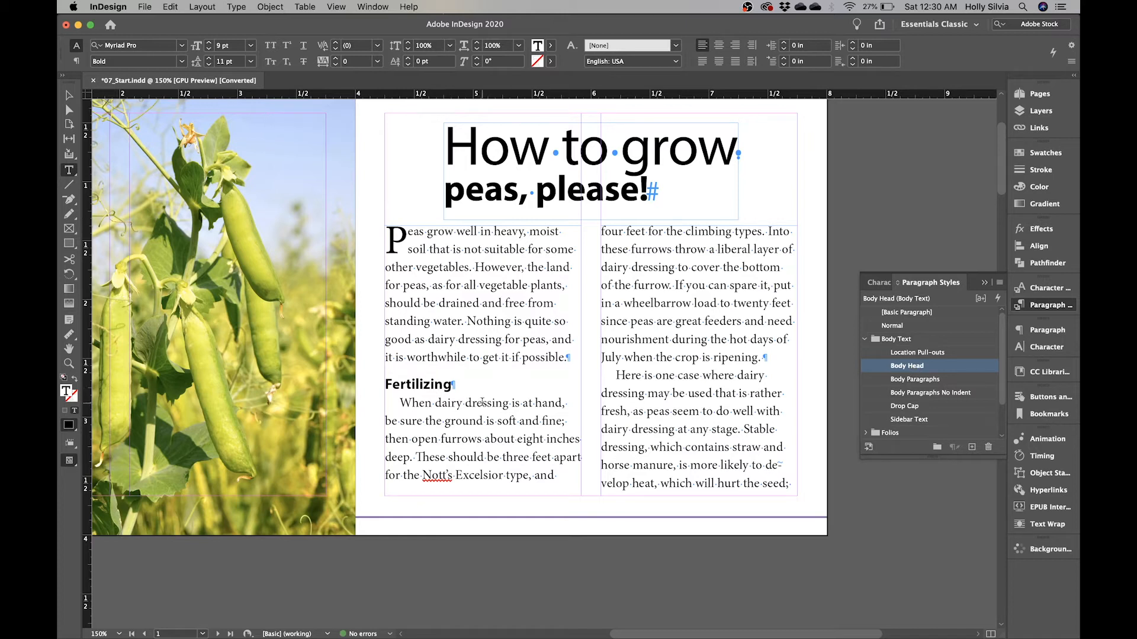
{"action": "left_click", "coordinate": [482, 403]}
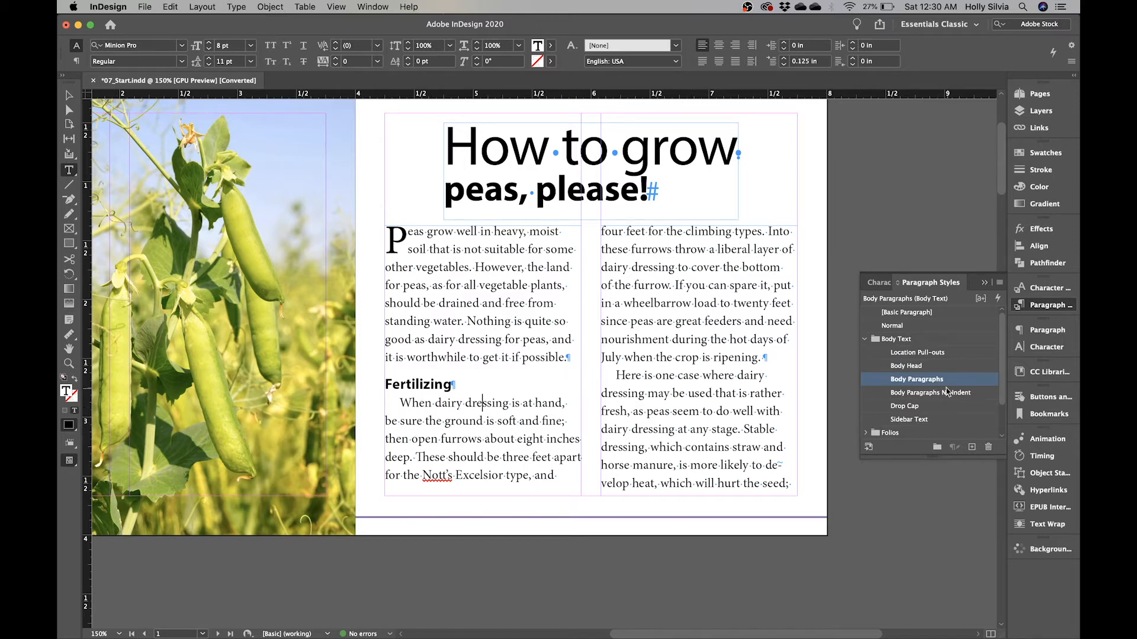
{"action": "left_click", "coordinate": [927, 395]}
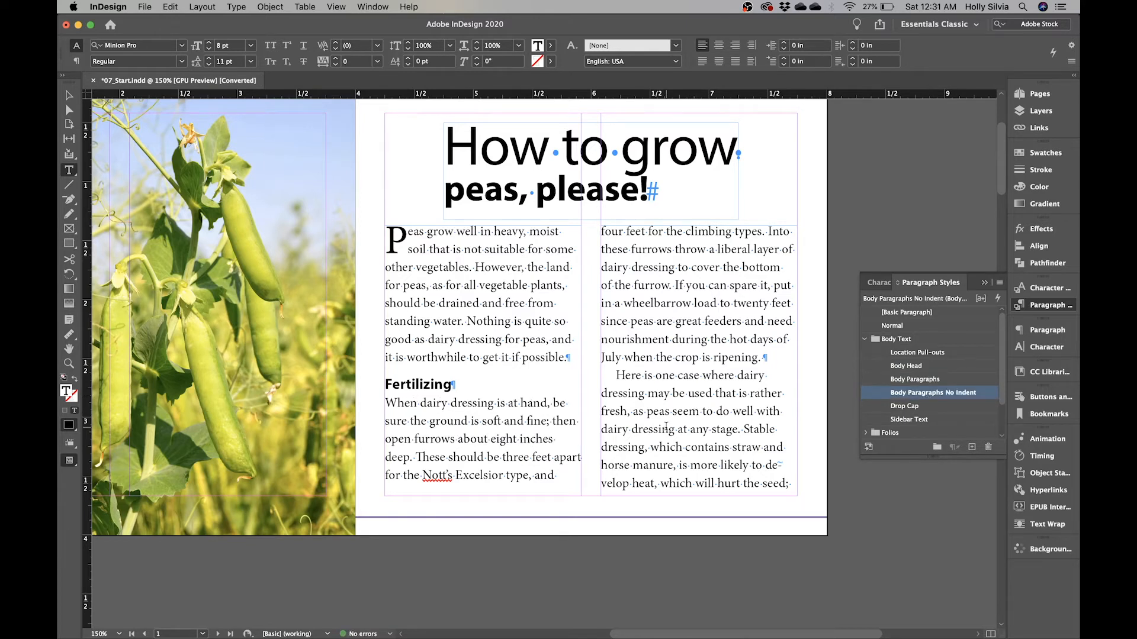
Style the "Sowing" line on page 2 as Body Head and the paragraph below it as Body Paragraphs No Indent.
{"action": "scroll", "coordinate": [666, 427], "scroll_direction": "down", "scroll_amount": 3}
{"action": "scroll", "coordinate": [666, 427], "scroll_direction": "left", "scroll_amount": 3}
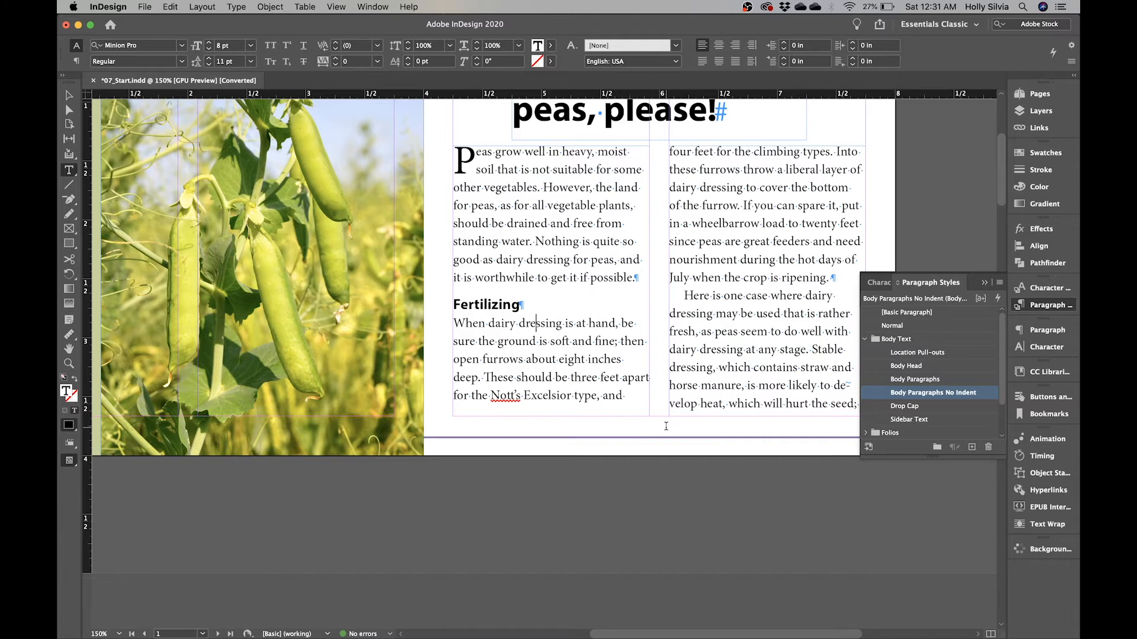
{"action": "scroll", "coordinate": [666, 426], "scroll_direction": "down", "scroll_amount": 10}
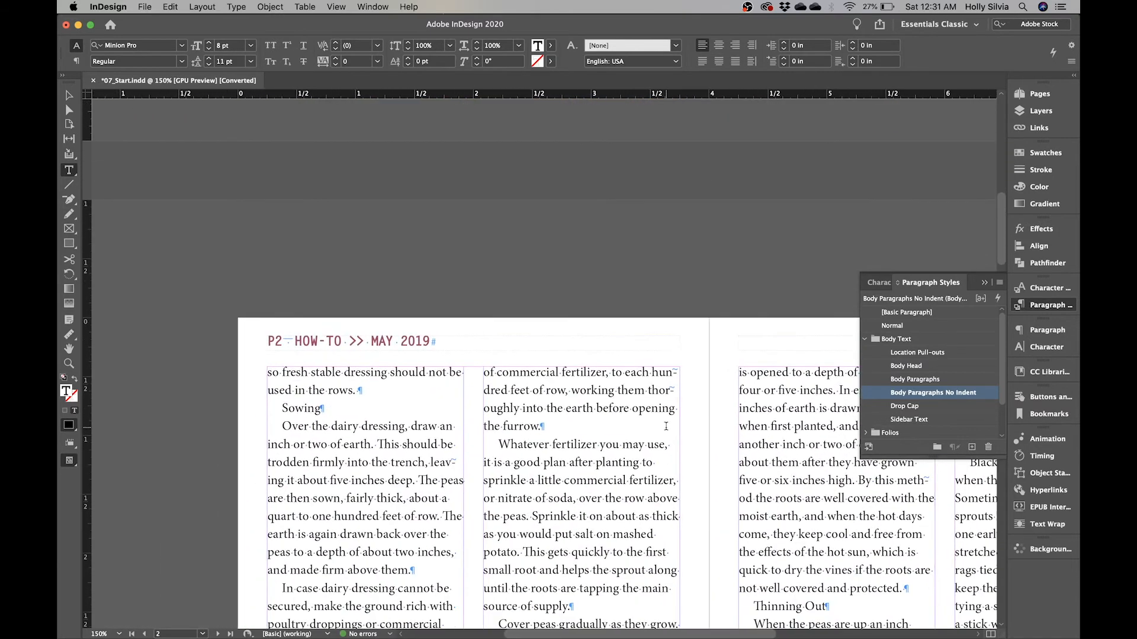
{"action": "scroll", "coordinate": [666, 427], "scroll_direction": "down", "scroll_amount": 3}
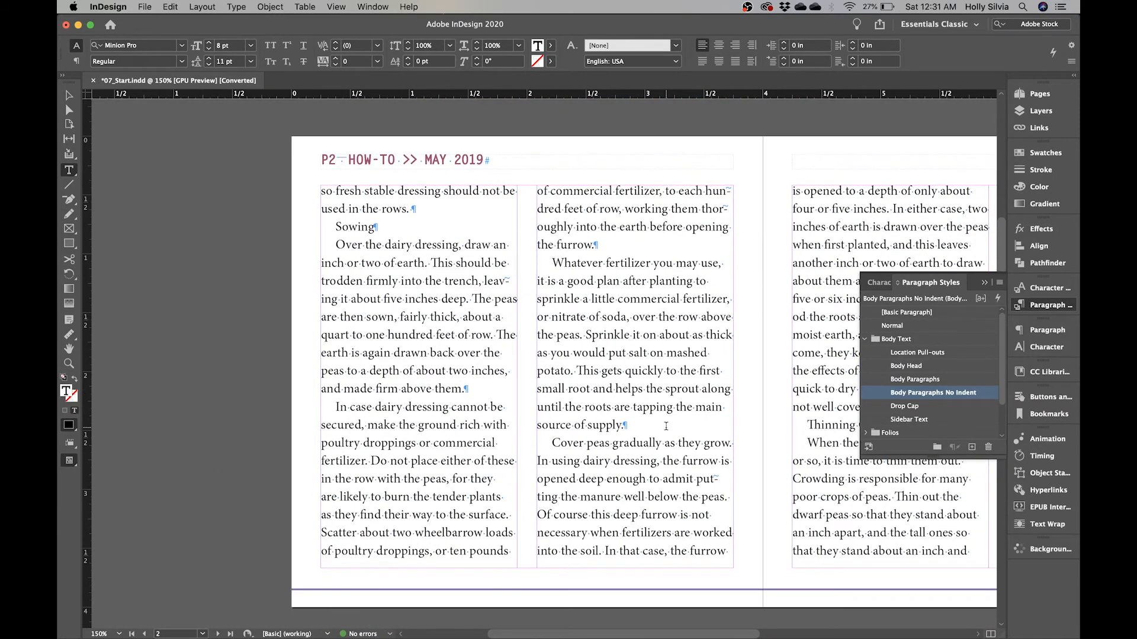
{"action": "left_click", "coordinate": [354, 227]}
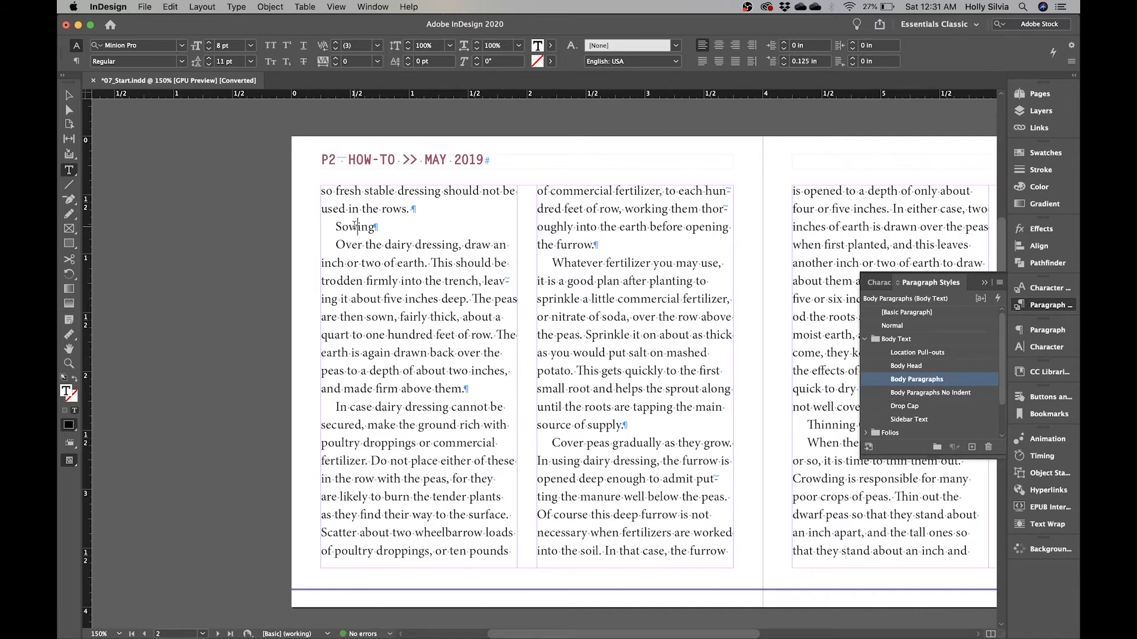
{"action": "left_click", "coordinate": [906, 367]}
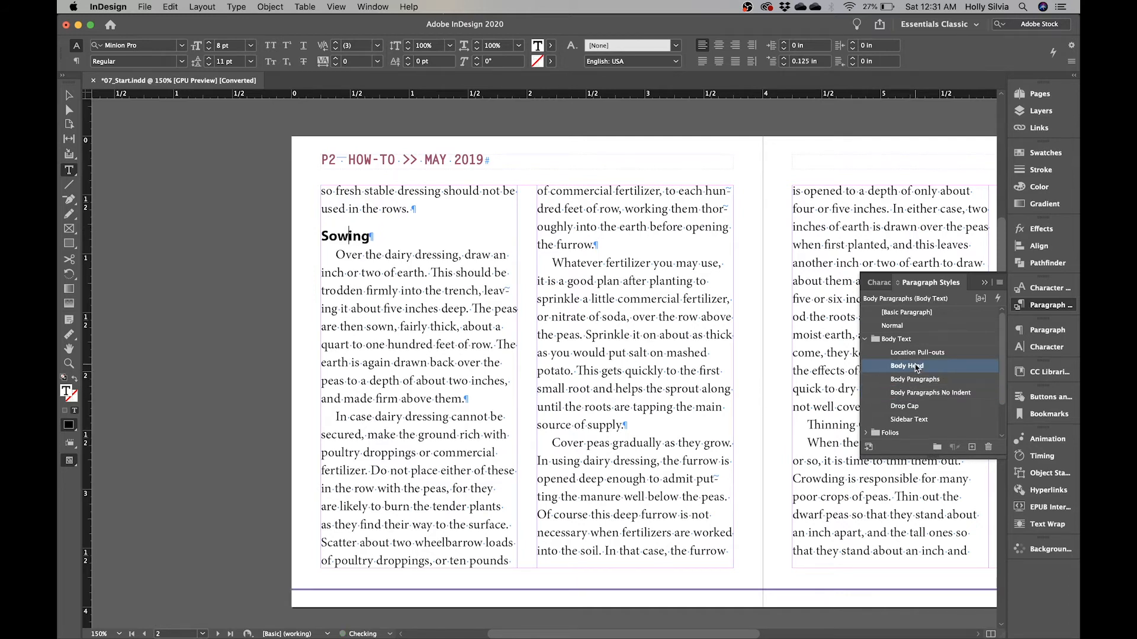
{"action": "left_click", "coordinate": [418, 257]}
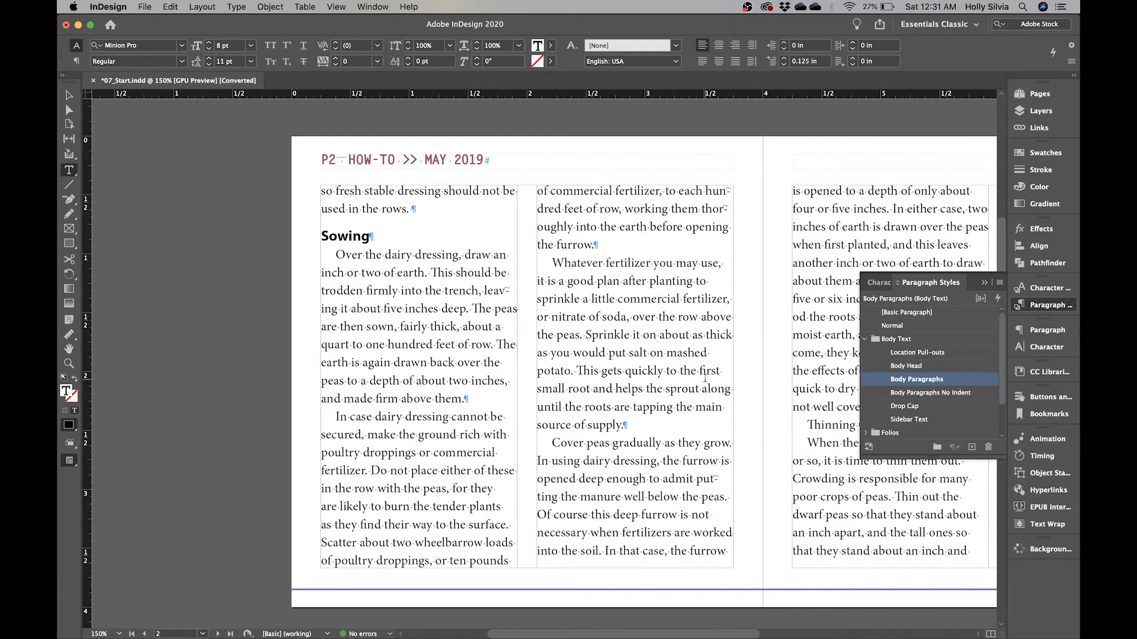
{"action": "left_click", "coordinate": [923, 394]}
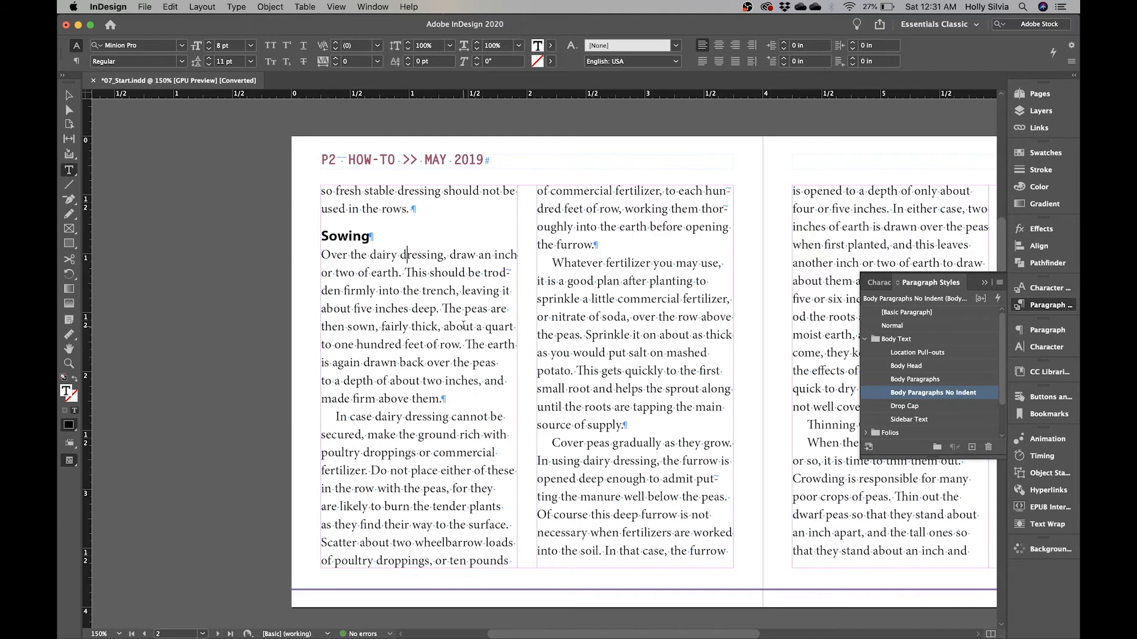
Style the "Thinning Out" line on page 3 as Body Head and the paragraph below it as Body Paragraphs No Indent.
{"action": "scroll", "coordinate": [462, 325], "scroll_direction": "right", "scroll_amount": 3}
{"action": "scroll", "coordinate": [463, 325], "scroll_direction": "down", "scroll_amount": 2}
{"action": "scroll", "coordinate": [463, 325], "scroll_direction": "right", "scroll_amount": 3}
{"action": "scroll", "coordinate": [463, 325], "scroll_direction": "up", "scroll_amount": 1}
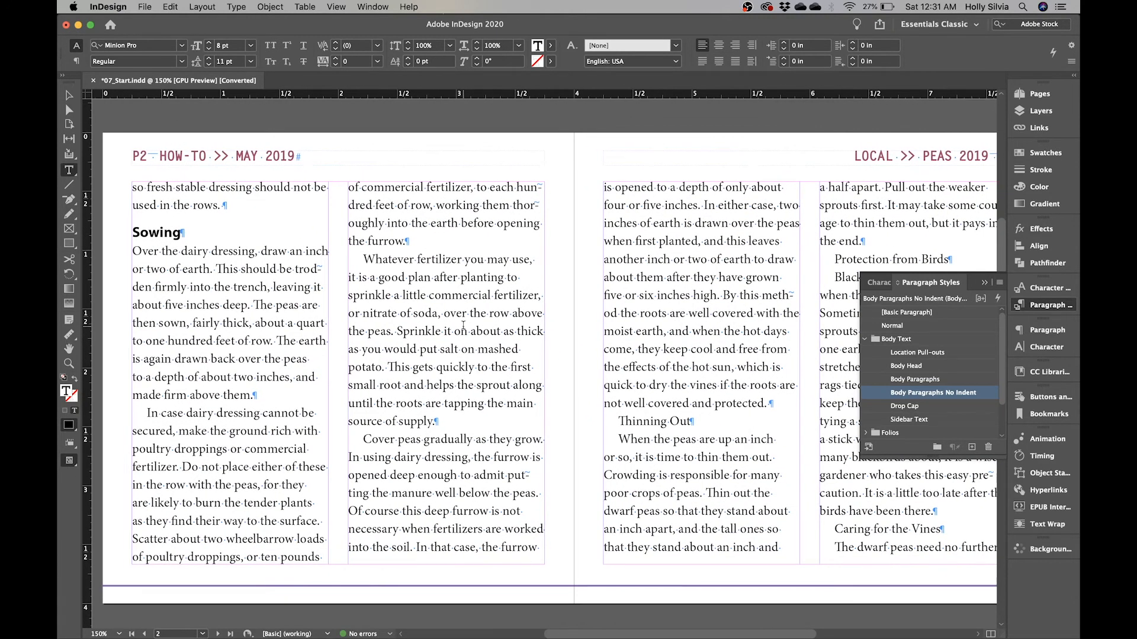
{"action": "scroll", "coordinate": [592, 367], "scroll_direction": "right", "scroll_amount": 5}
{"action": "scroll", "coordinate": [592, 367], "scroll_direction": "down", "scroll_amount": 1}
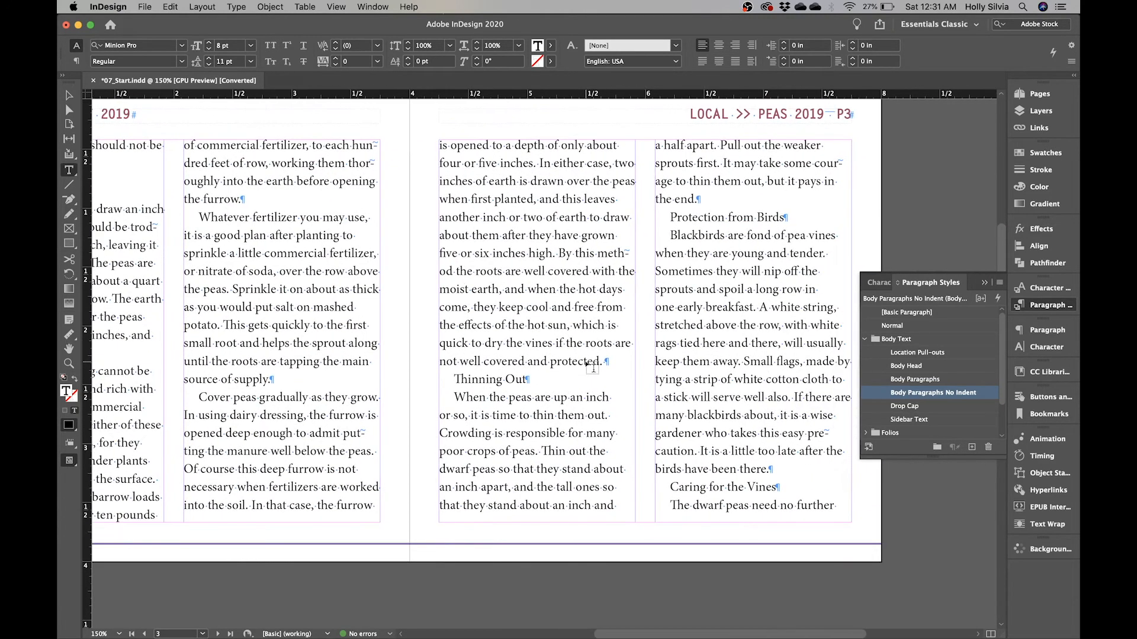
{"action": "left_click", "coordinate": [495, 380]}
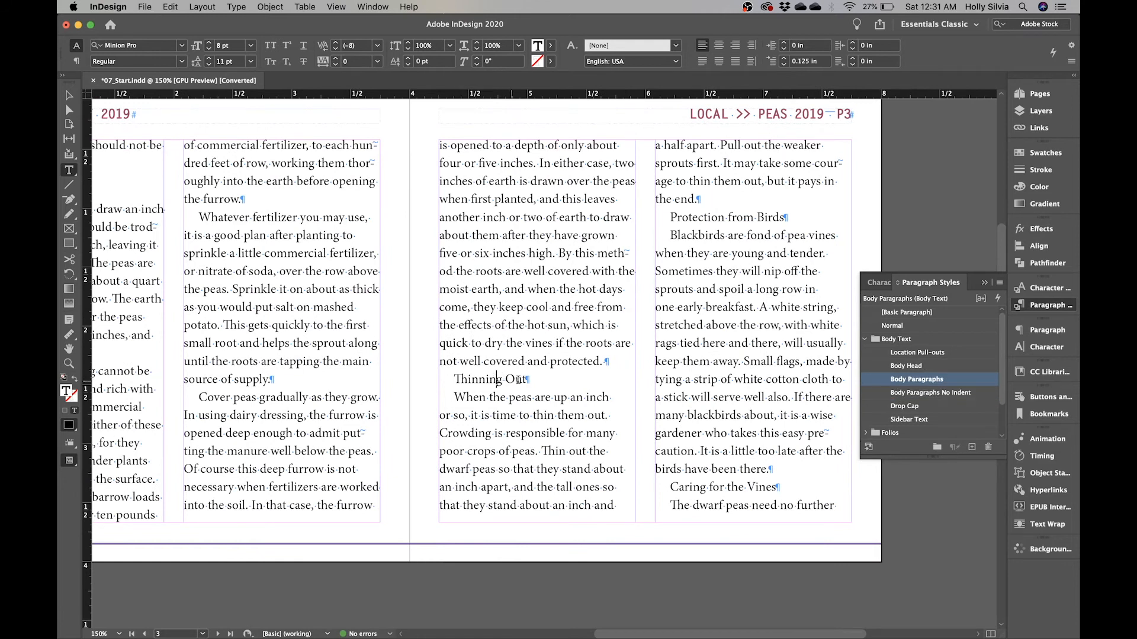
{"action": "left_click", "coordinate": [909, 366]}
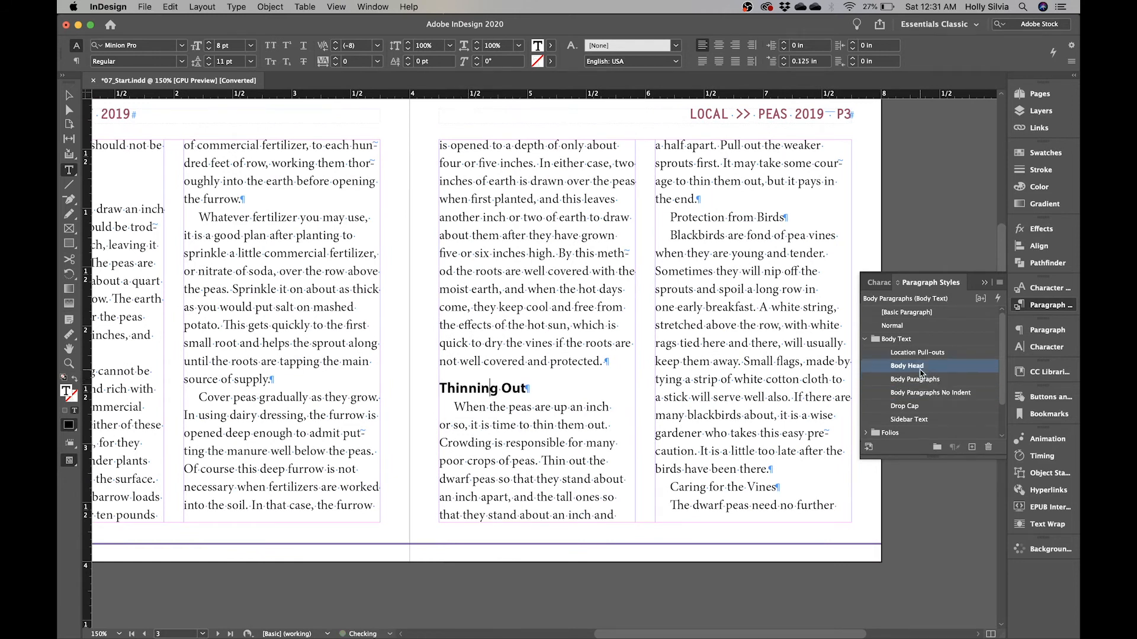
{"action": "left_click", "coordinate": [517, 431]}
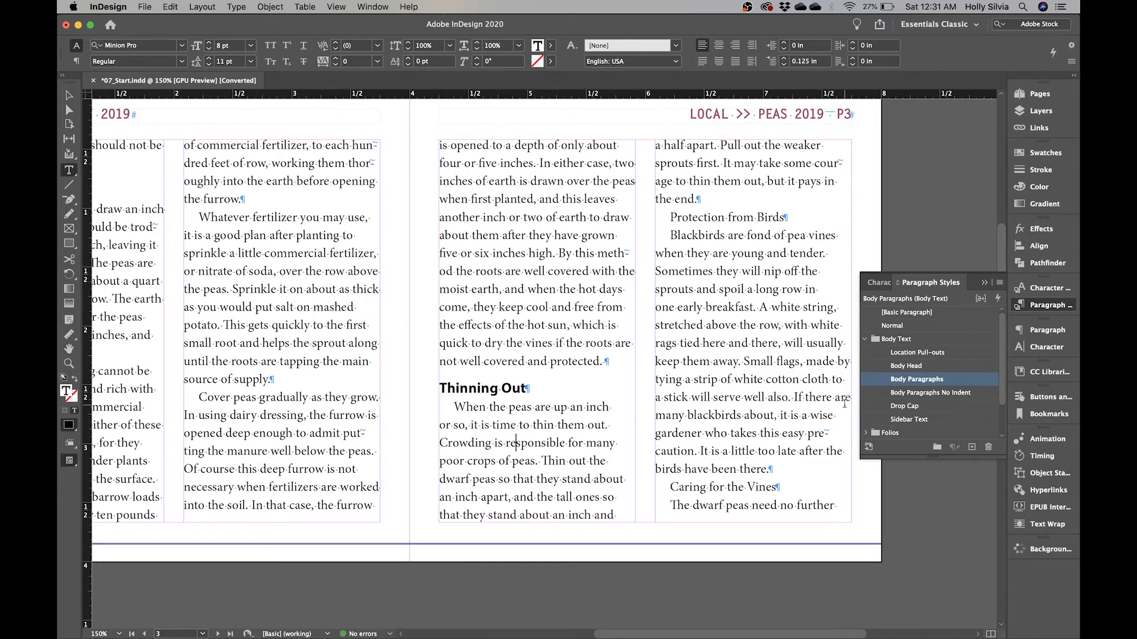
{"action": "left_click", "coordinate": [959, 394]}
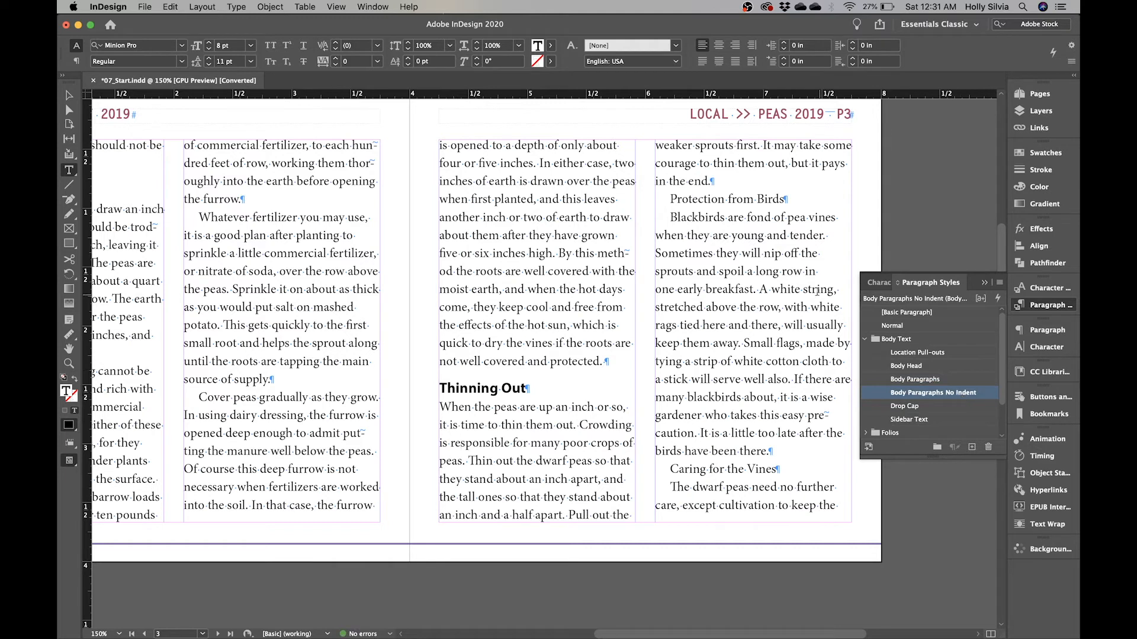
Style the "Protection from Birds" line on page 3 as Body Head and the paragraph below it as Body Paragraphs No Indent.
{"action": "left_click", "coordinate": [722, 199]}
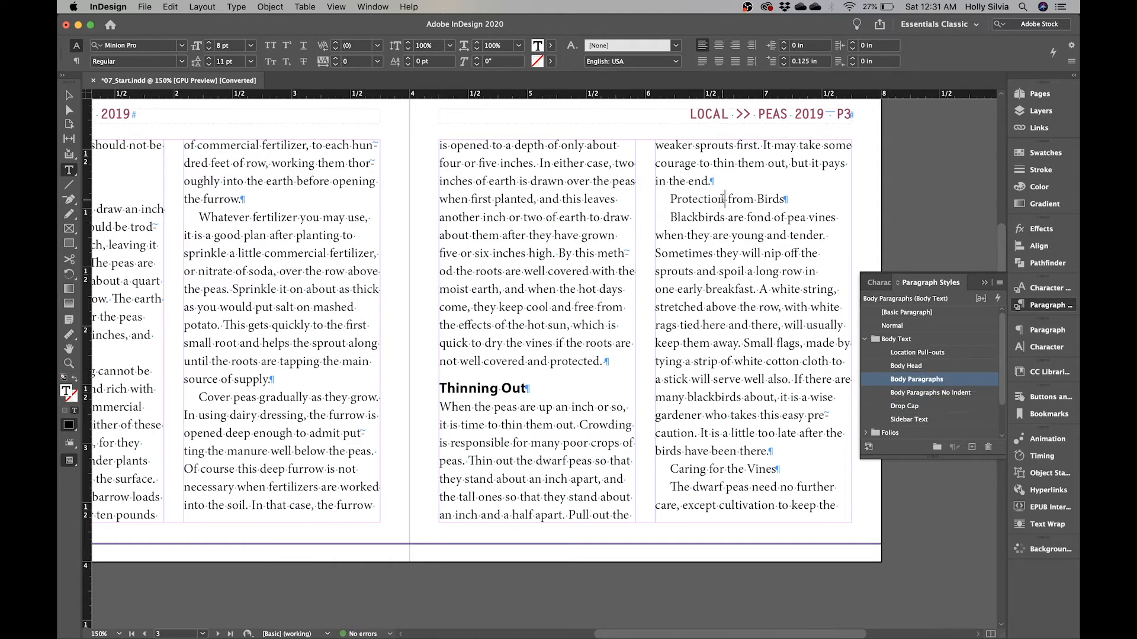
{"action": "left_click", "coordinate": [923, 365]}
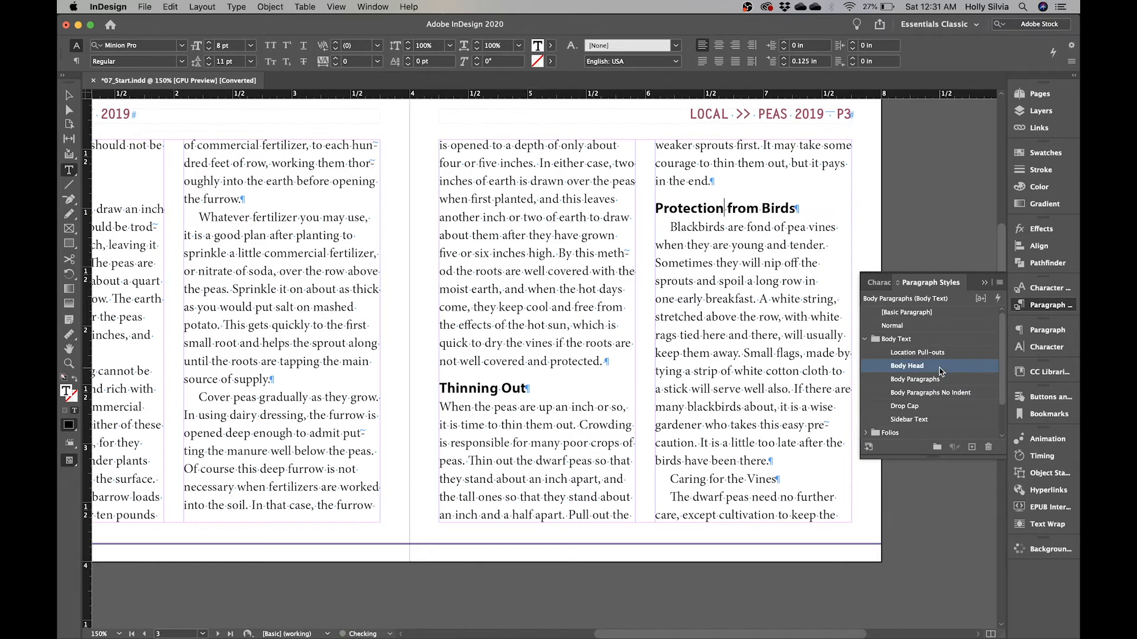
{"action": "left_click", "coordinate": [738, 228]}
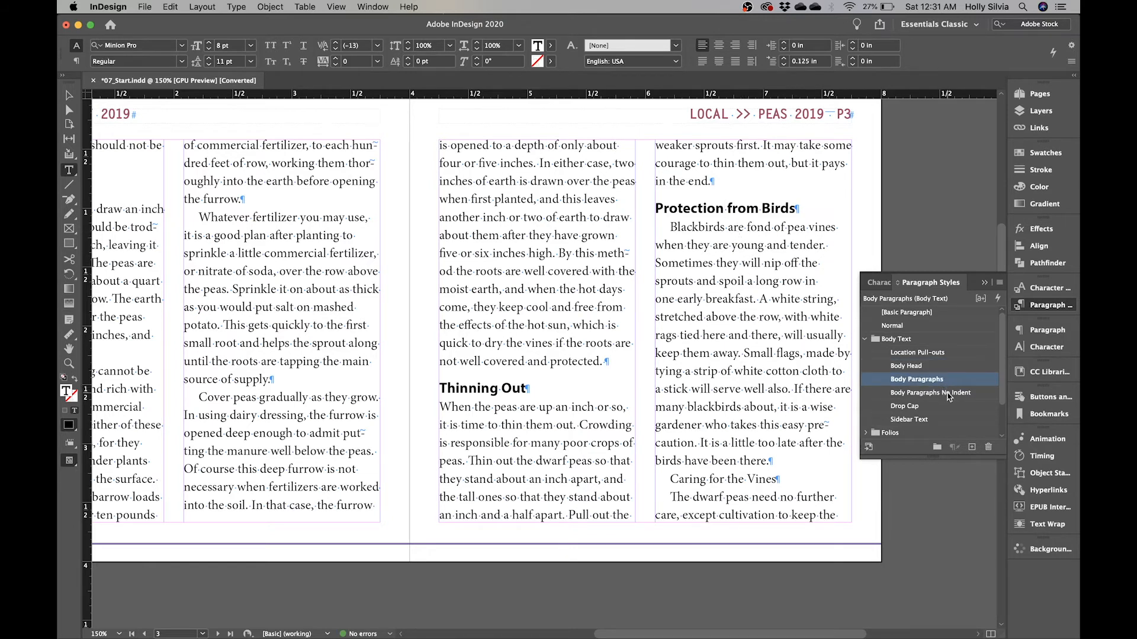
{"action": "left_click", "coordinate": [947, 393]}
Style the "Caring for the Vines" line on page 3 as Body Head and its following paragraph as Body Paragraphs No Indent.
{"action": "left_click", "coordinate": [739, 478]}
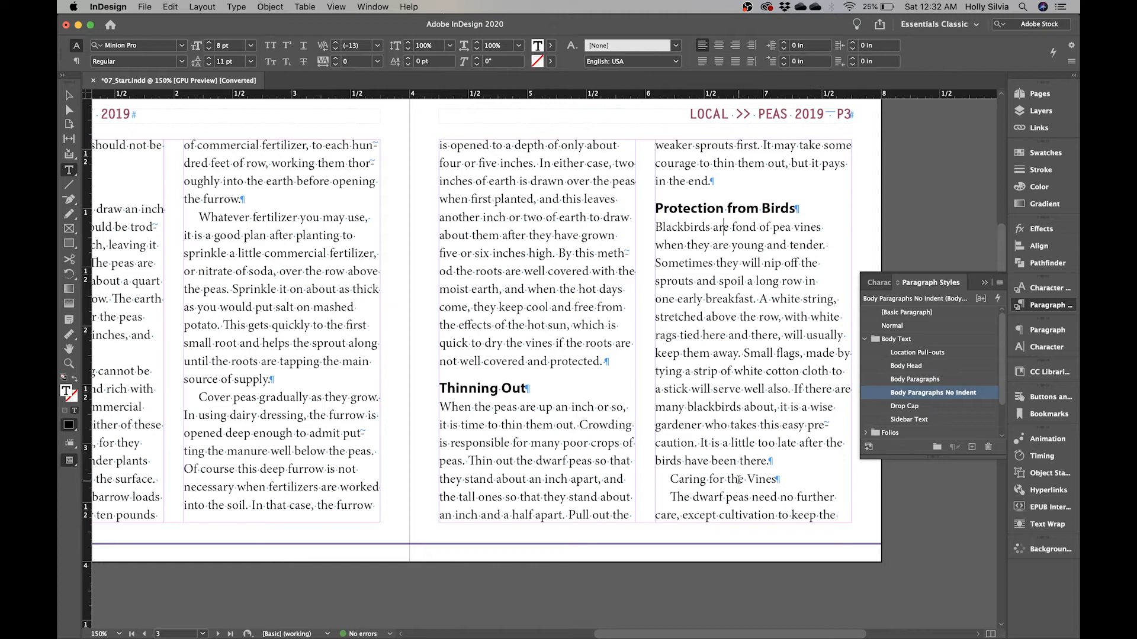
{"action": "left_click", "coordinate": [903, 366]}
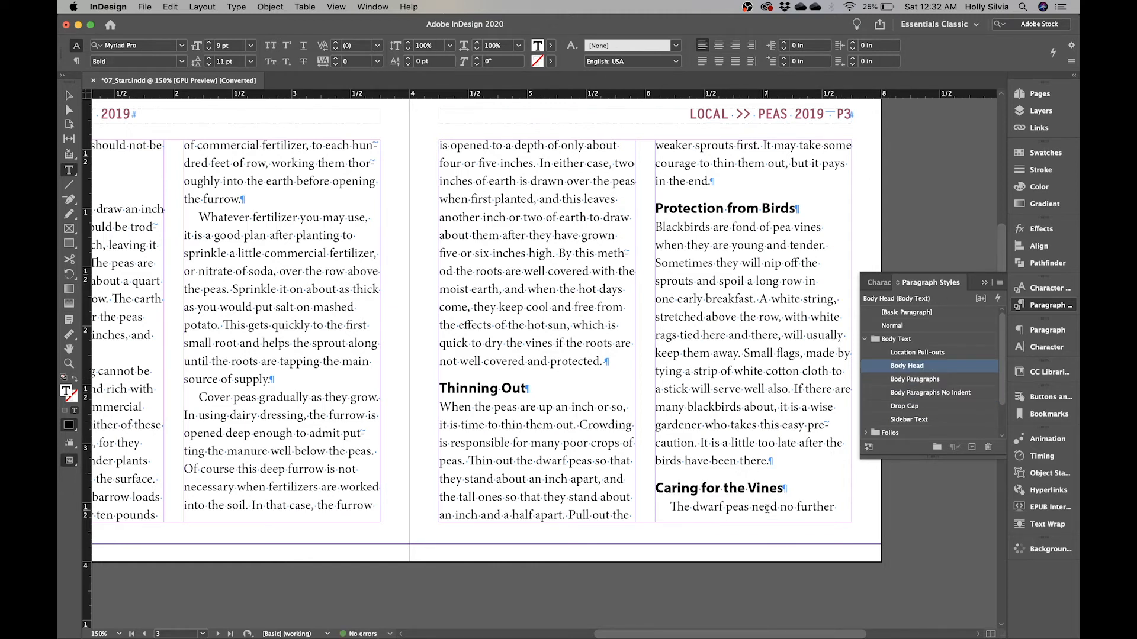
{"action": "left_click", "coordinate": [766, 508]}
{"action": "left_click", "coordinate": [914, 393]}
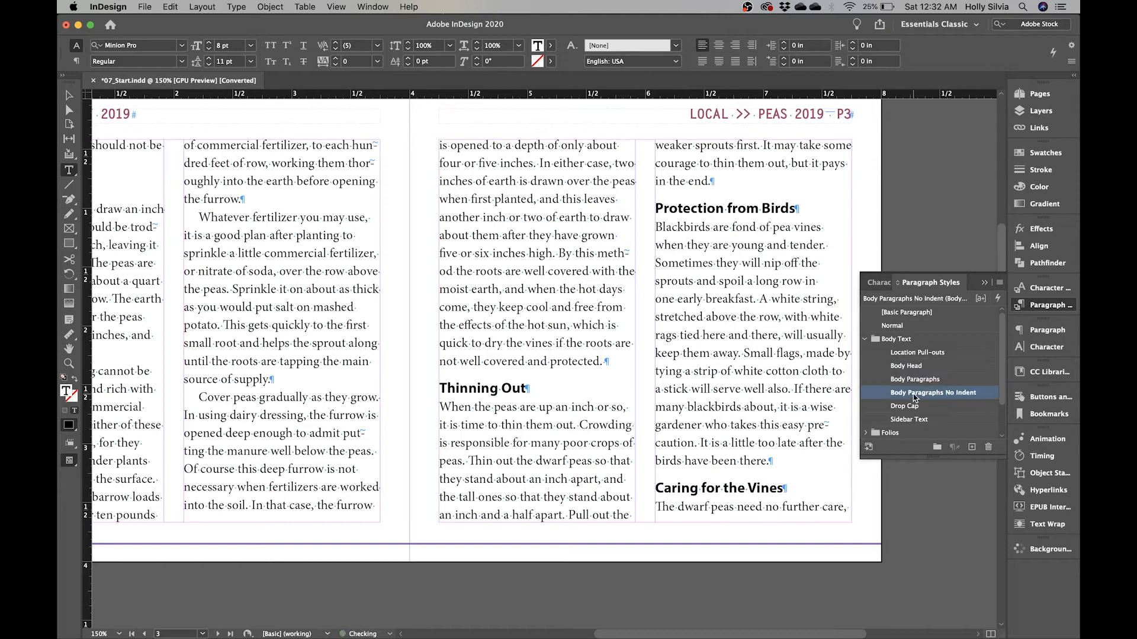
Style the "Picking Peas" line on page 4 as Body Head and the paragraph below it as Body Paragraphs No Indent.
{"action": "scroll", "coordinate": [656, 407], "scroll_direction": "down", "scroll_amount": 15}
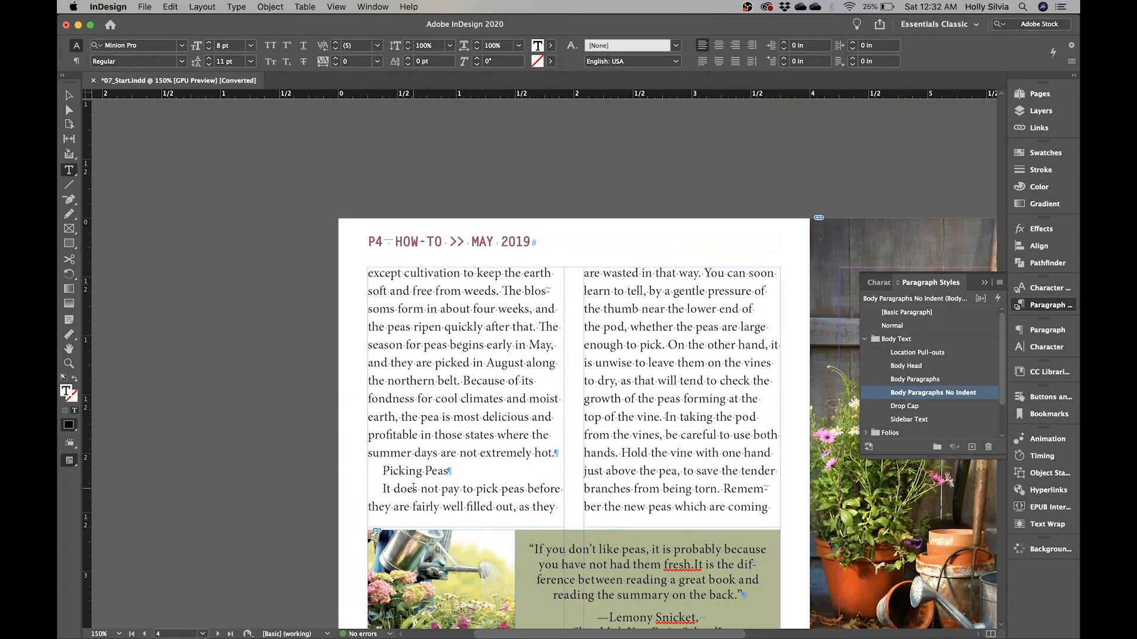
{"action": "left_click", "coordinate": [425, 472]}
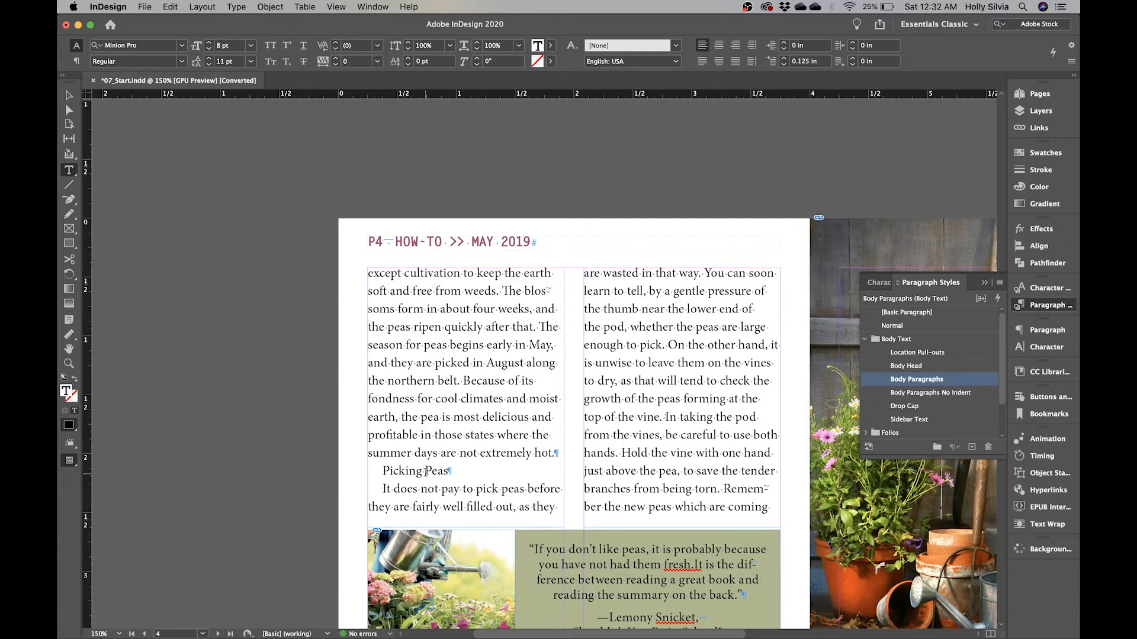
{"action": "left_click", "coordinate": [909, 366]}
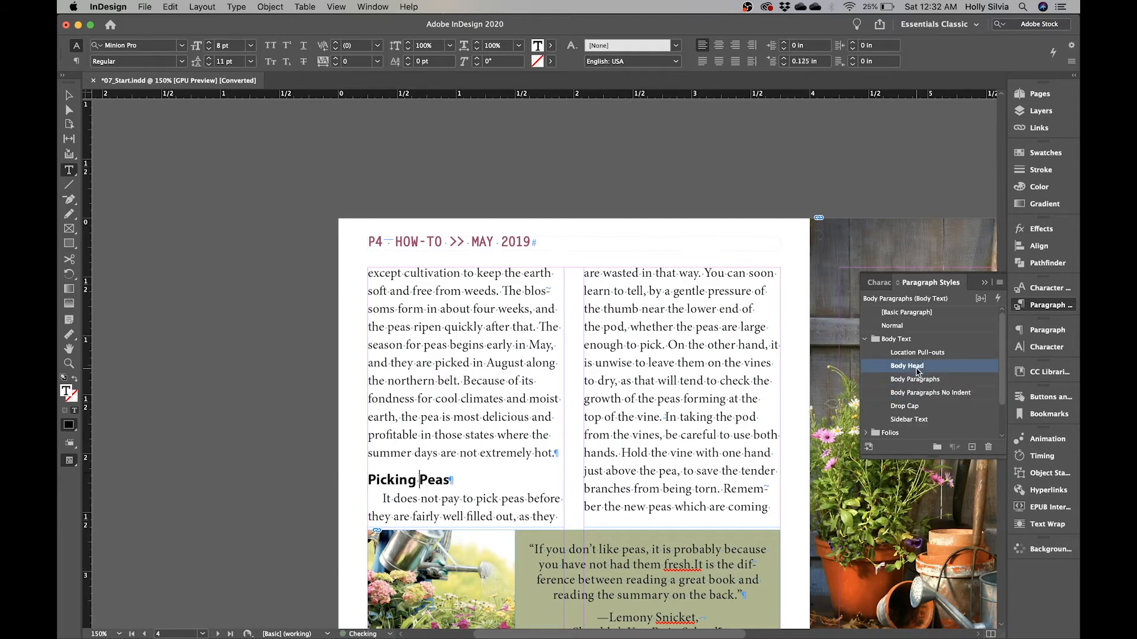
{"action": "left_click", "coordinate": [527, 498]}
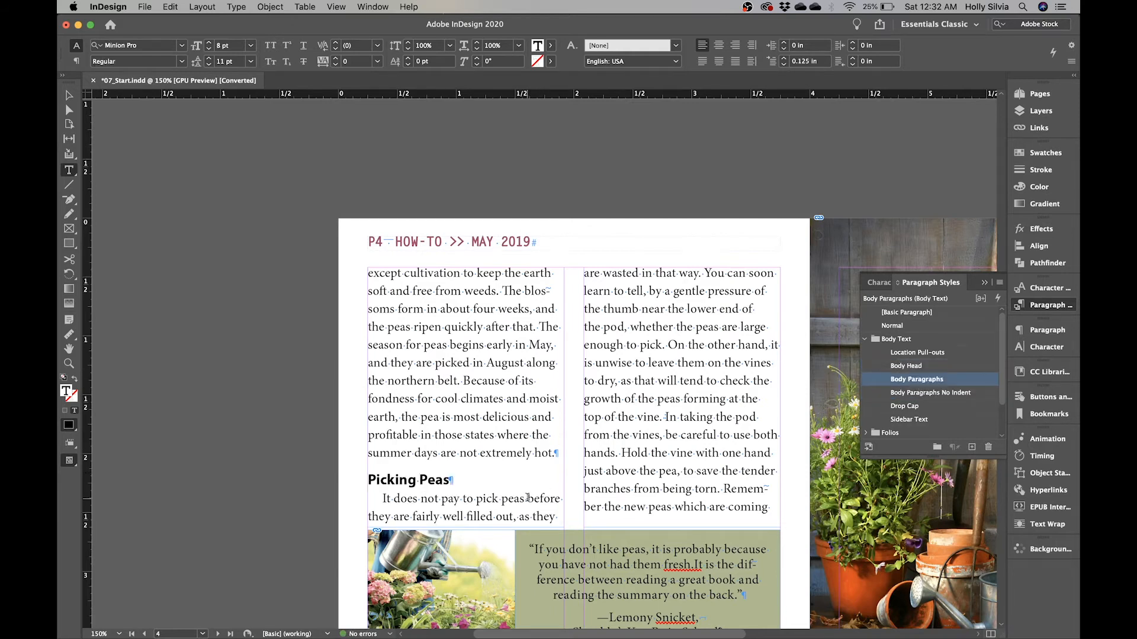
{"action": "left_click", "coordinate": [942, 396]}
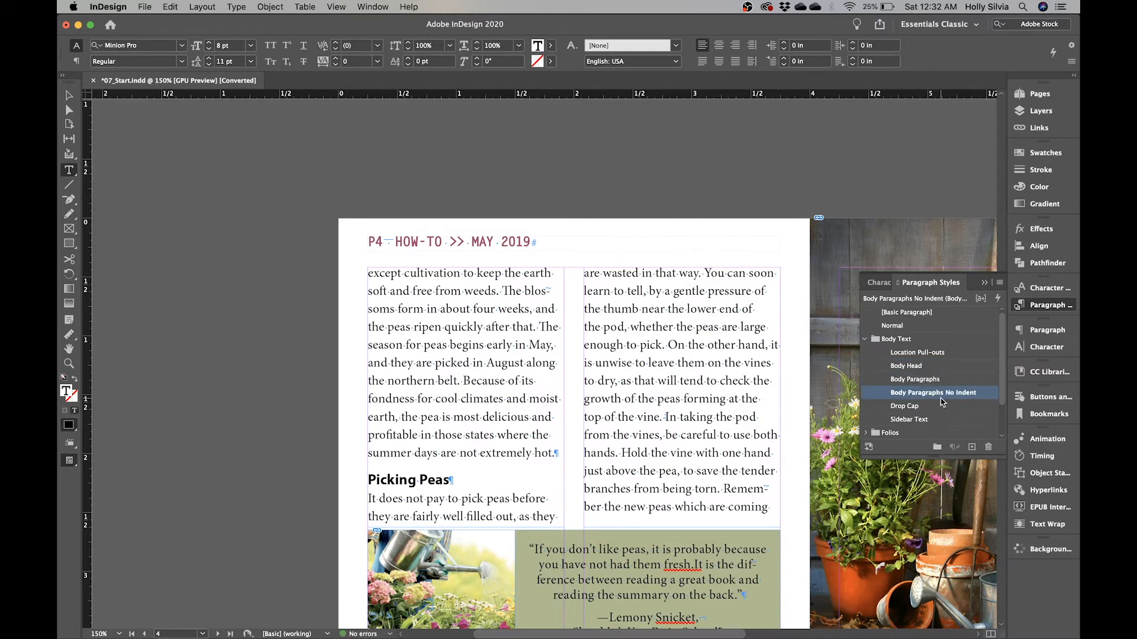
Style the "Follow Crops" line on page 6 as Body Head and the paragraph below it as Body Paragraphs No Indent.
{"action": "scroll", "coordinate": [710, 386], "scroll_direction": "down", "scroll_amount": 20}
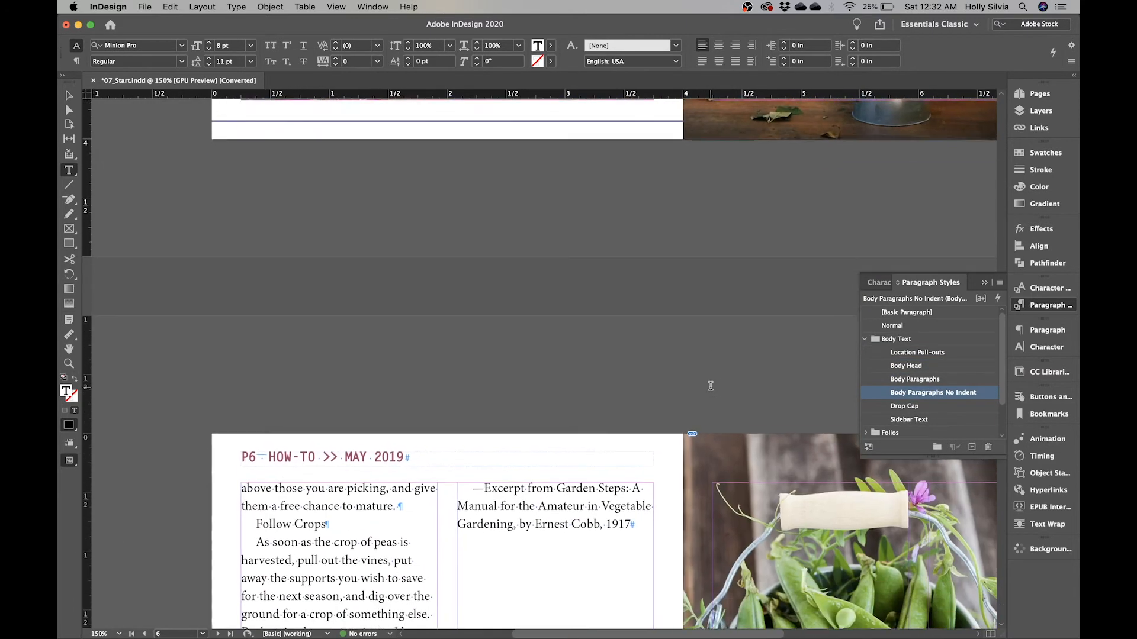
{"action": "scroll", "coordinate": [710, 386], "scroll_direction": "down", "scroll_amount": 5}
{"action": "scroll", "coordinate": [710, 386], "scroll_direction": "left", "scroll_amount": 2}
{"action": "left_click", "coordinate": [376, 352]}
{"action": "left_click", "coordinate": [896, 370]}
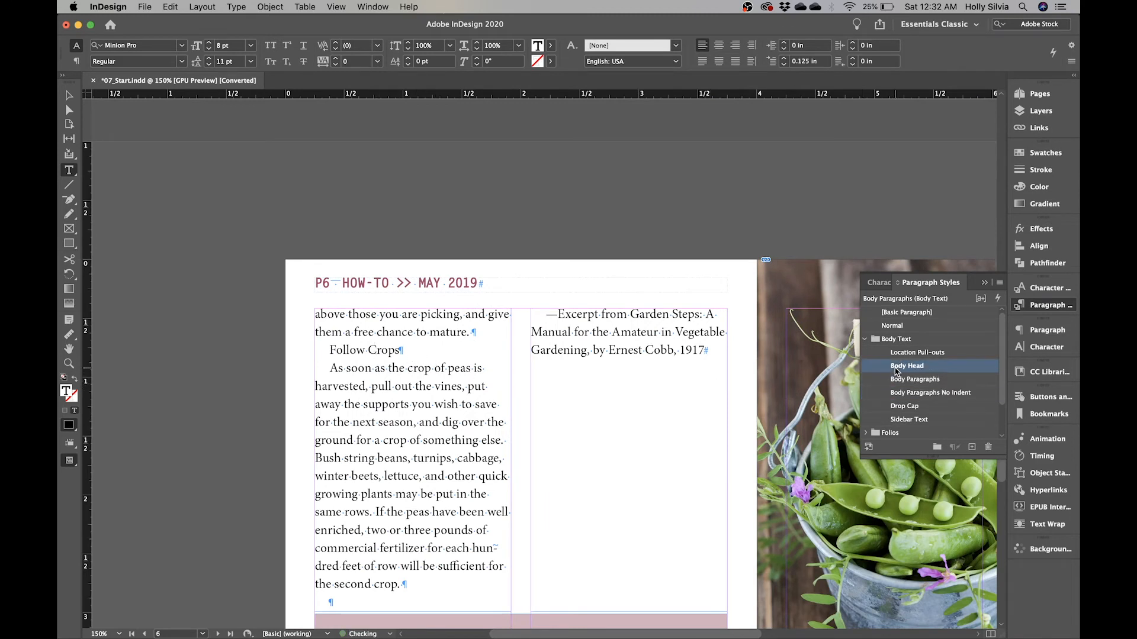
{"action": "left_click", "coordinate": [444, 414]}
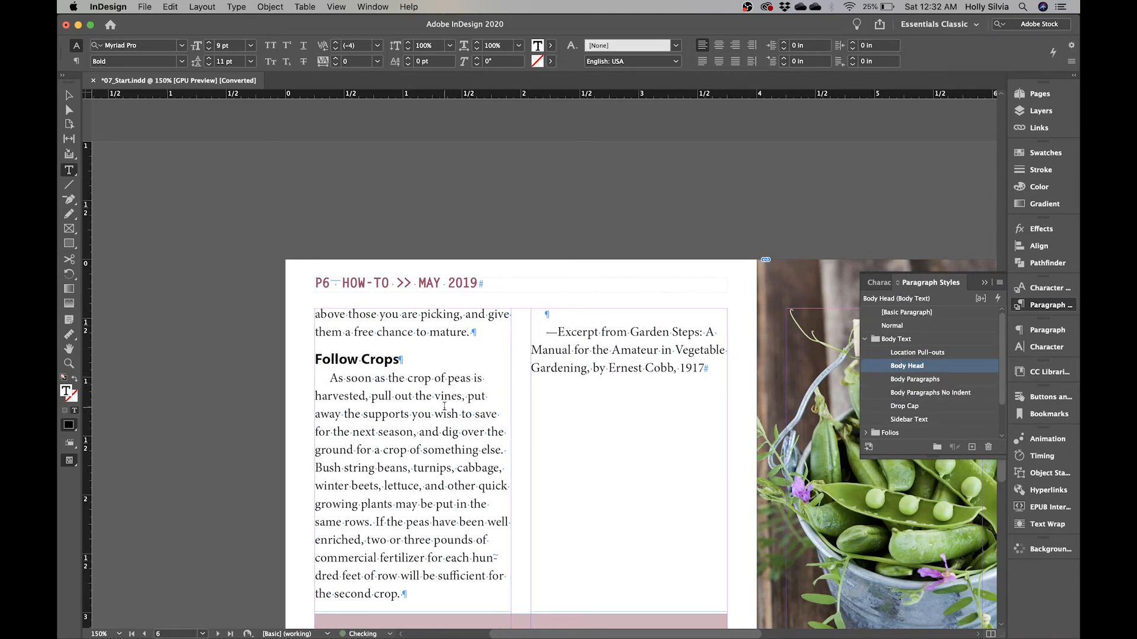
{"action": "left_click", "coordinate": [926, 394]}
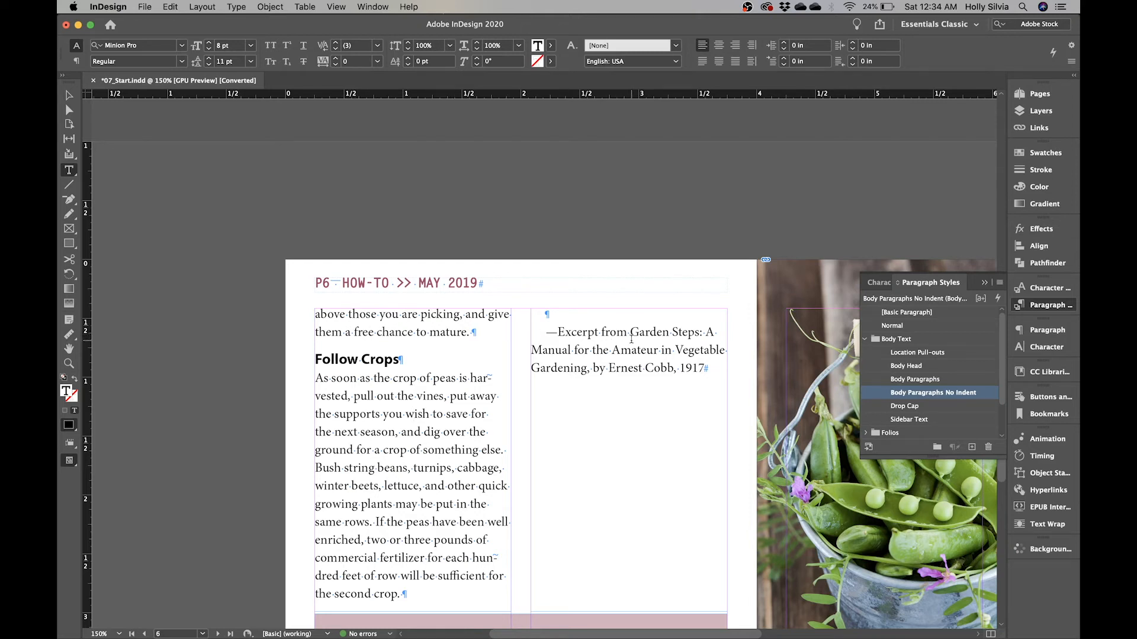
Check the leading of page 1's opening paragraph and set the baseline grid relative to the Top Margin in the Grids preferences.
{"action": "scroll", "coordinate": [742, 254], "scroll_direction": "up", "scroll_amount": 1}
{"action": "scroll", "coordinate": [742, 254], "scroll_direction": "right", "scroll_amount": 1}
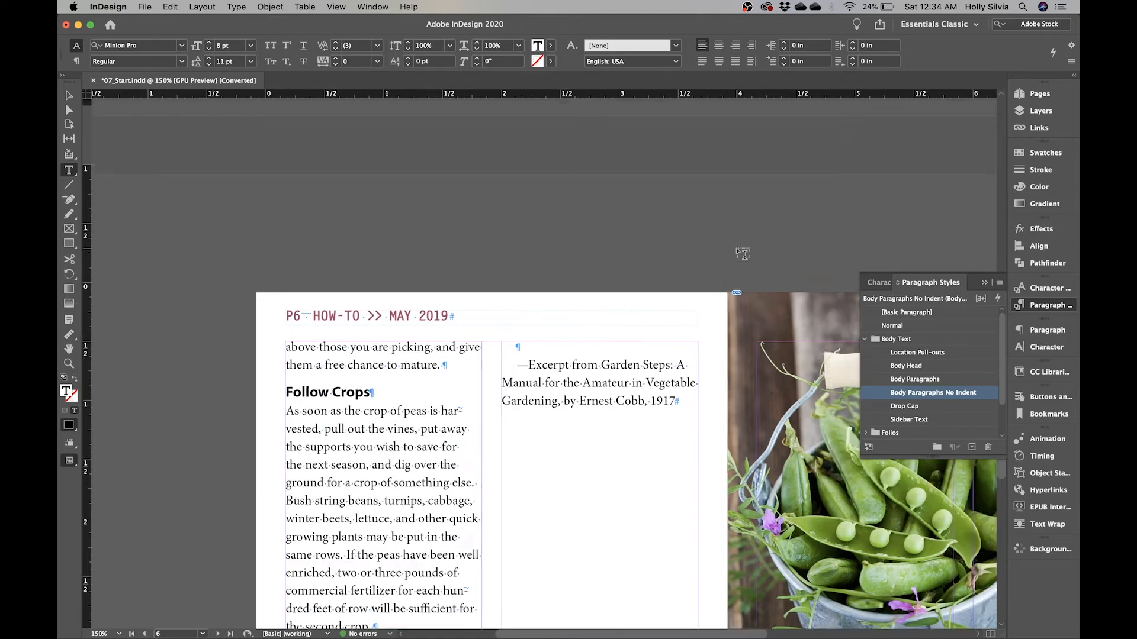
{"action": "scroll", "coordinate": [742, 254], "scroll_direction": "up", "scroll_amount": 10}
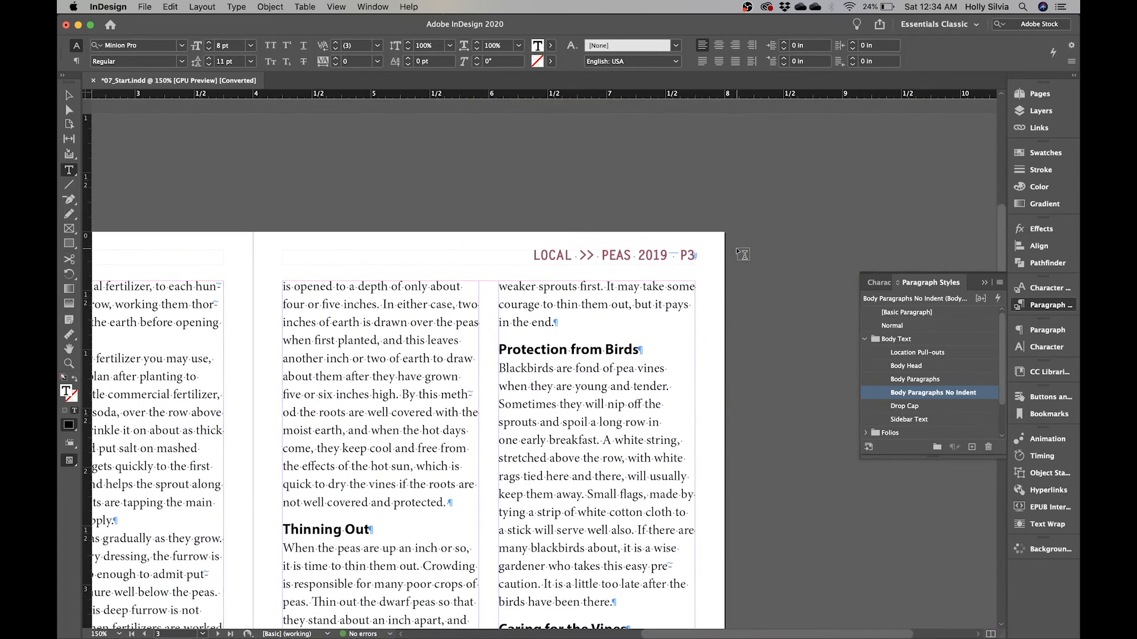
{"action": "scroll", "coordinate": [737, 247], "scroll_direction": "up", "scroll_amount": 8}
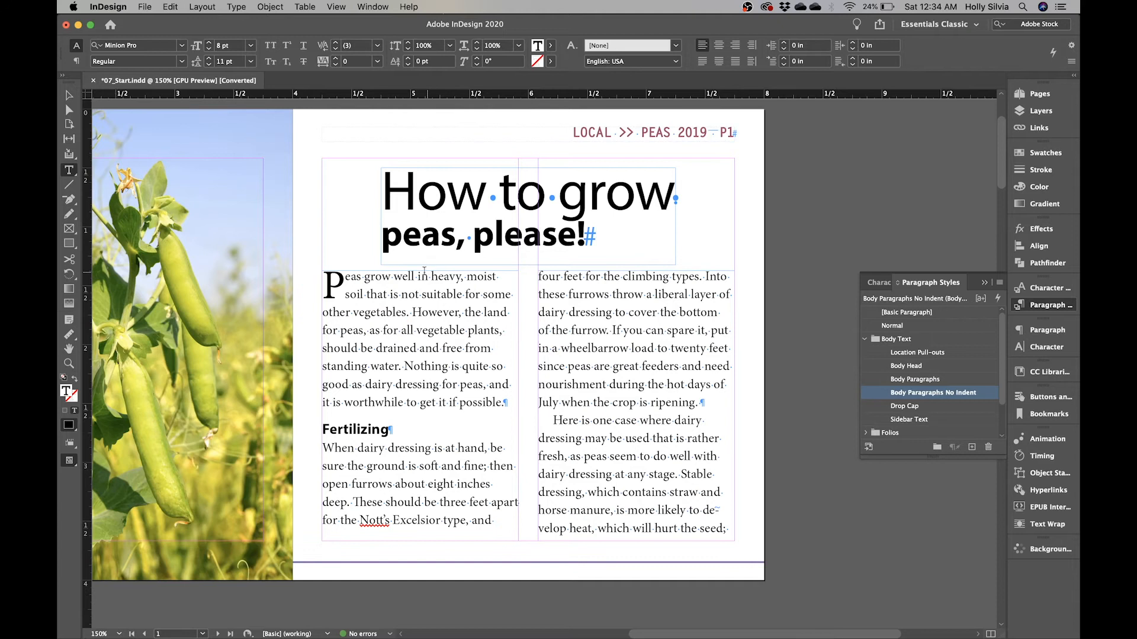
{"action": "left_click", "coordinate": [407, 295]}
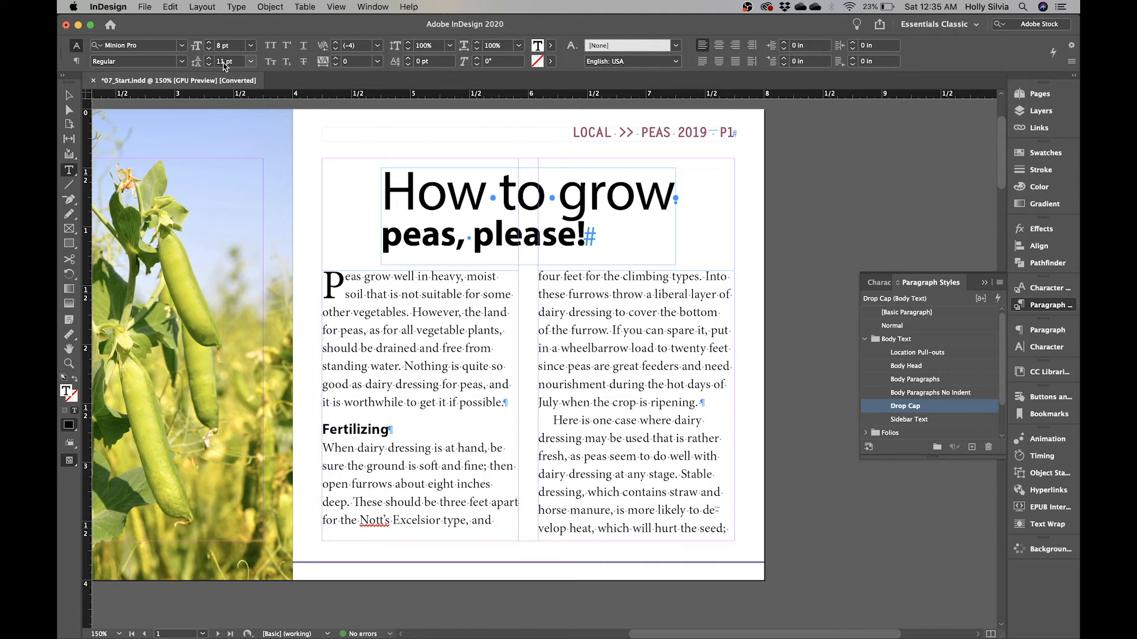
{"action": "left_click", "coordinate": [108, 7]}
{"action": "mouse_move", "coordinate": [122, 39]}
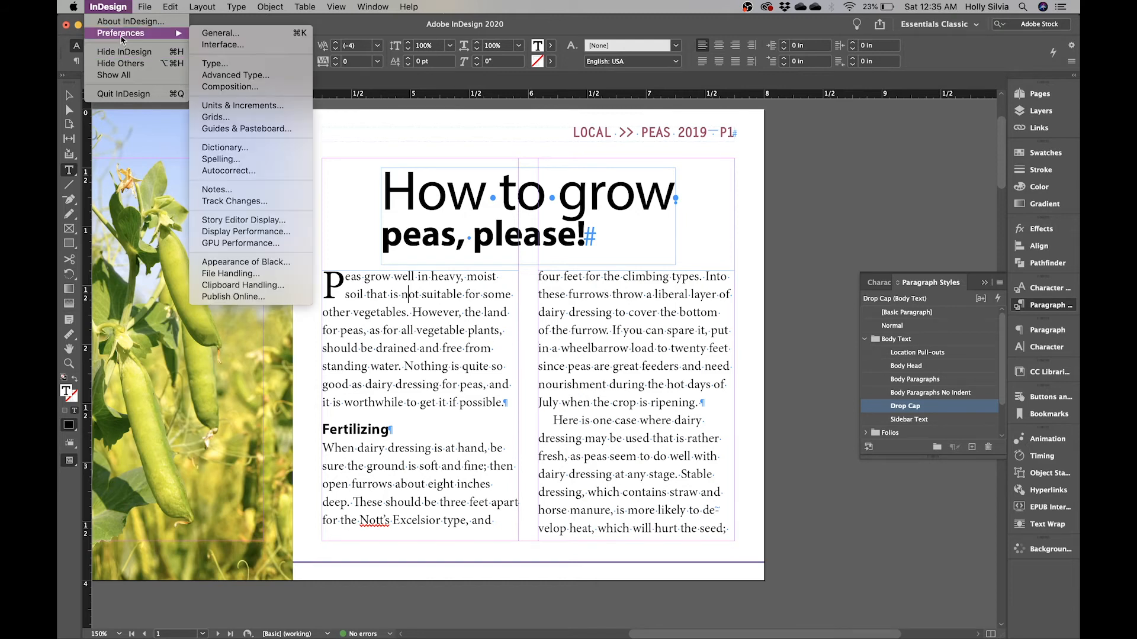
{"action": "left_click", "coordinate": [252, 118]}
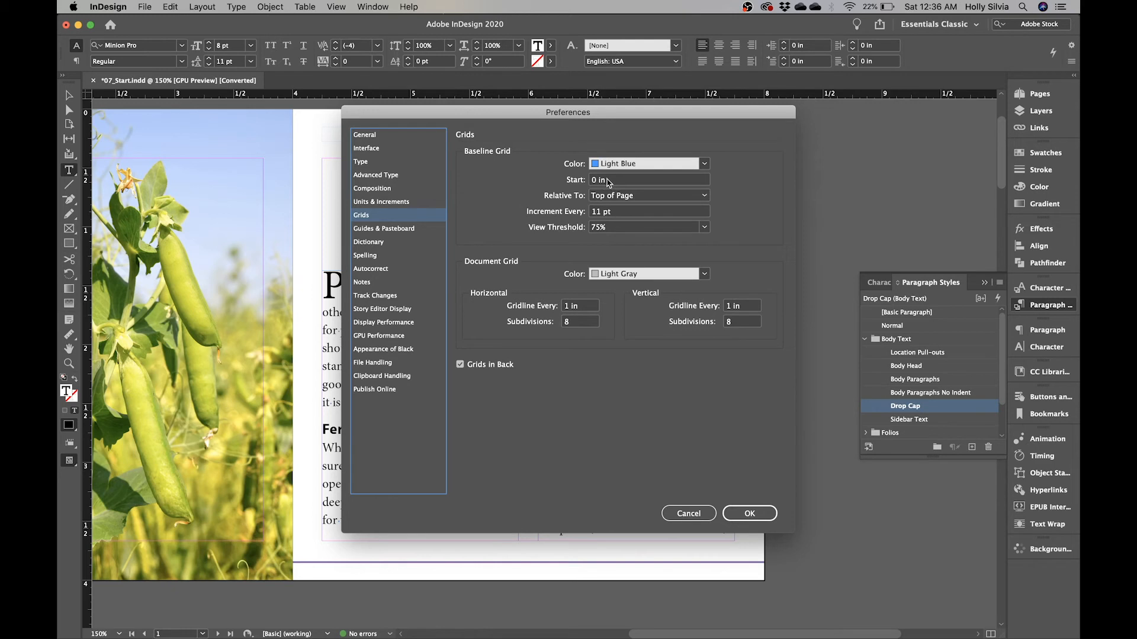
{"action": "left_click", "coordinate": [587, 195]}
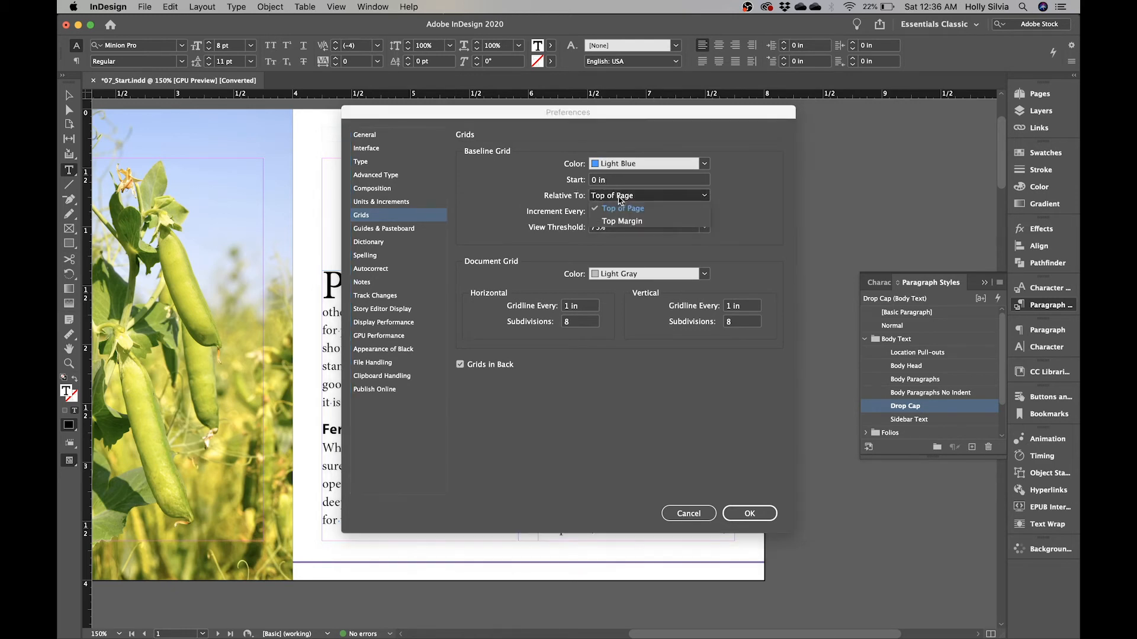
{"action": "left_click", "coordinate": [620, 222]}
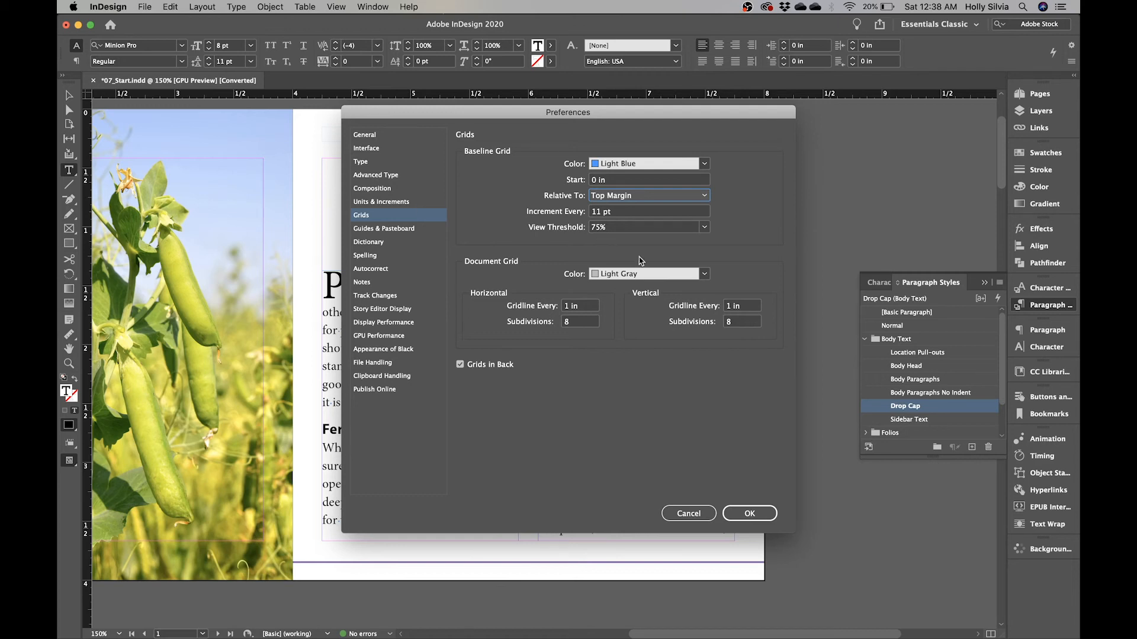
{"action": "left_click", "coordinate": [758, 518]}
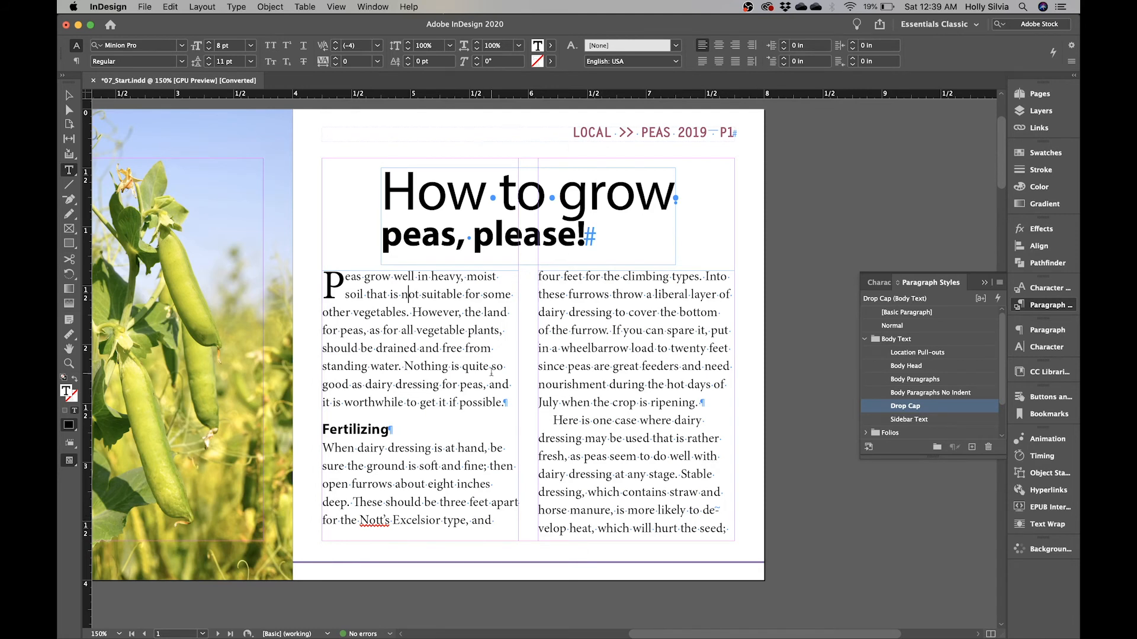
Show the baseline grid and select the "How to grow peas, please!" title frame on page 1.
{"action": "left_click", "coordinate": [335, 7]}
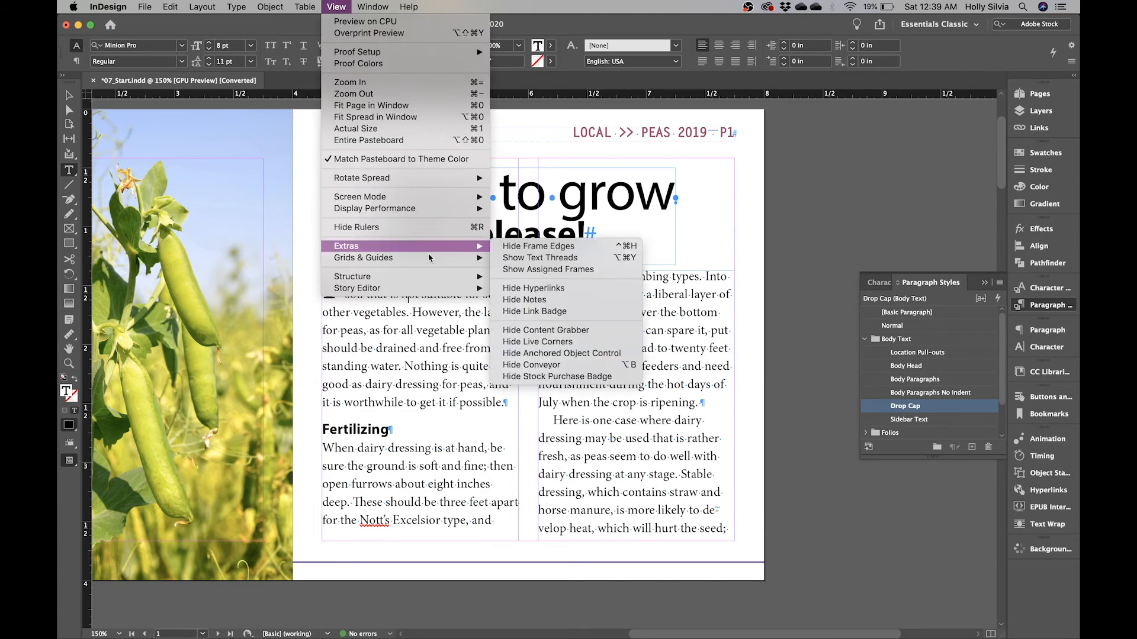
{"action": "mouse_move", "coordinate": [432, 258]}
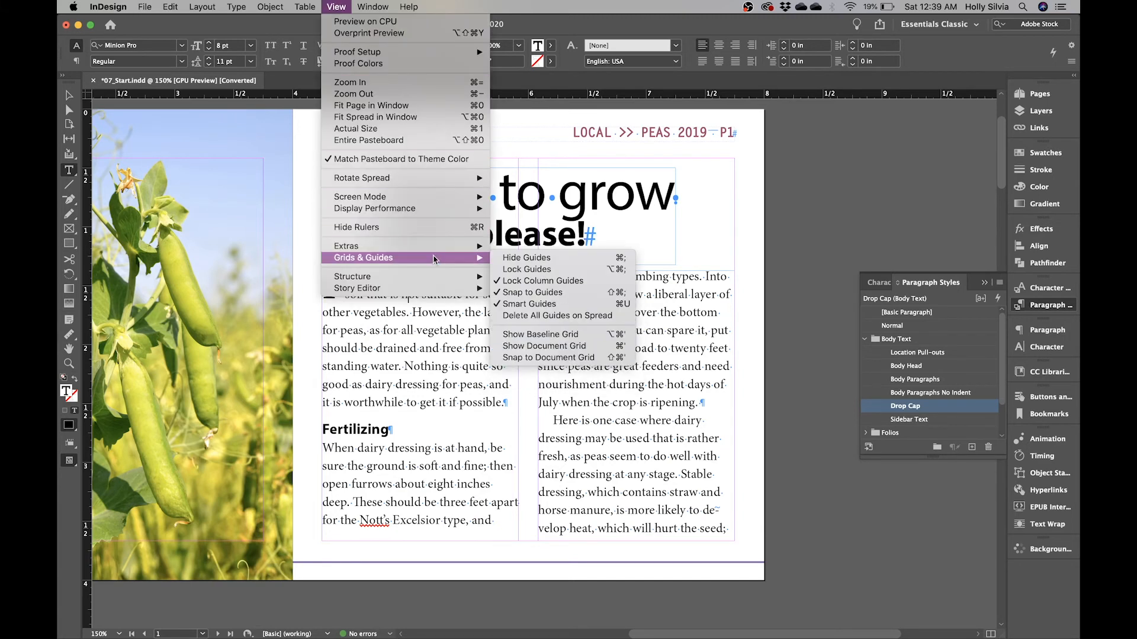
{"action": "left_click", "coordinate": [563, 336]}
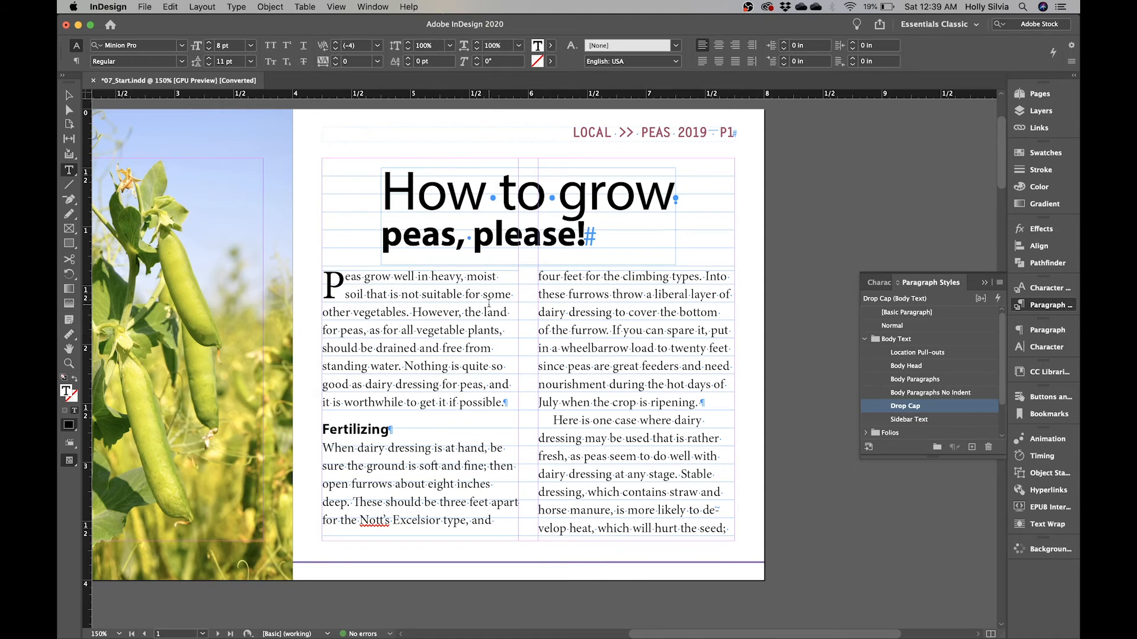
{"action": "left_click", "coordinate": [634, 275], "text": "super"}
{"action": "key", "text": "super+equal"}
{"action": "key", "text": "super+equal"}
{"action": "key", "text": "super+minus"}
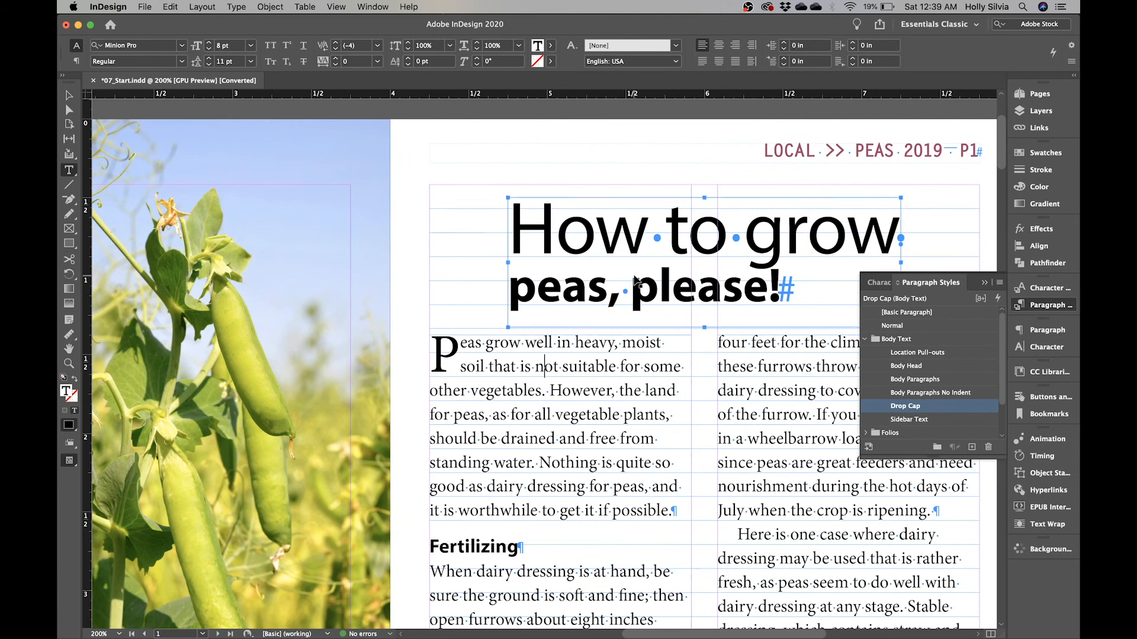
{"action": "key", "text": "super+minus"}
{"action": "key", "text": "super+minus"}
{"action": "key", "text": "super+minus"}
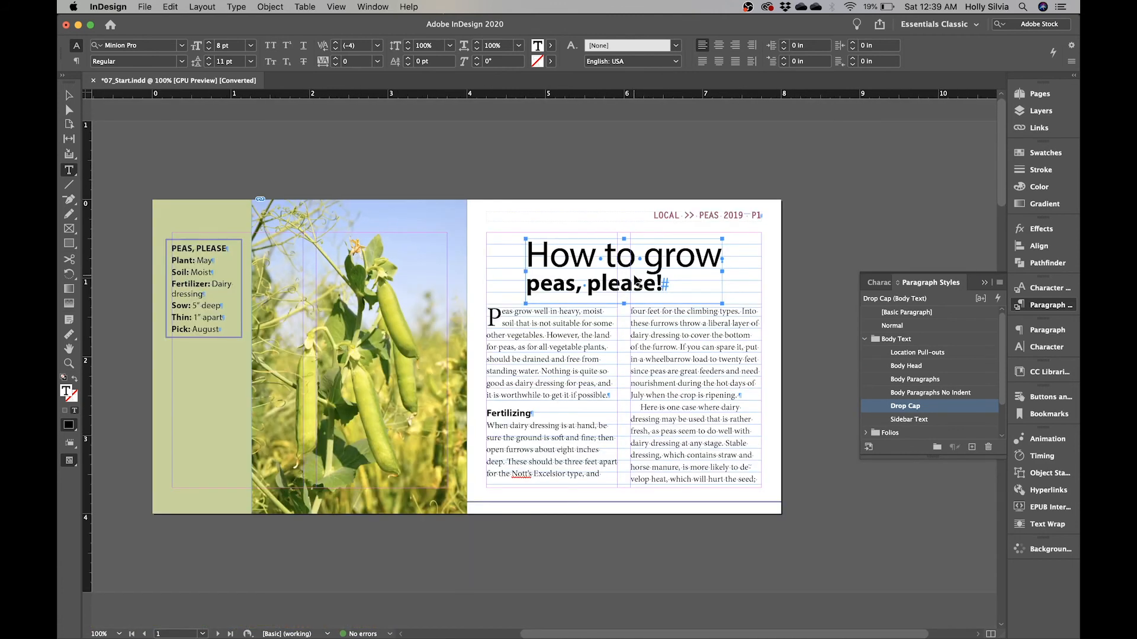
Examine how the text lines on page 1 and the following spread sit against the baseline grid.
{"action": "key", "text": "super+equal"}
{"action": "key", "text": "super+minus"}
{"action": "key", "text": "super+minus"}
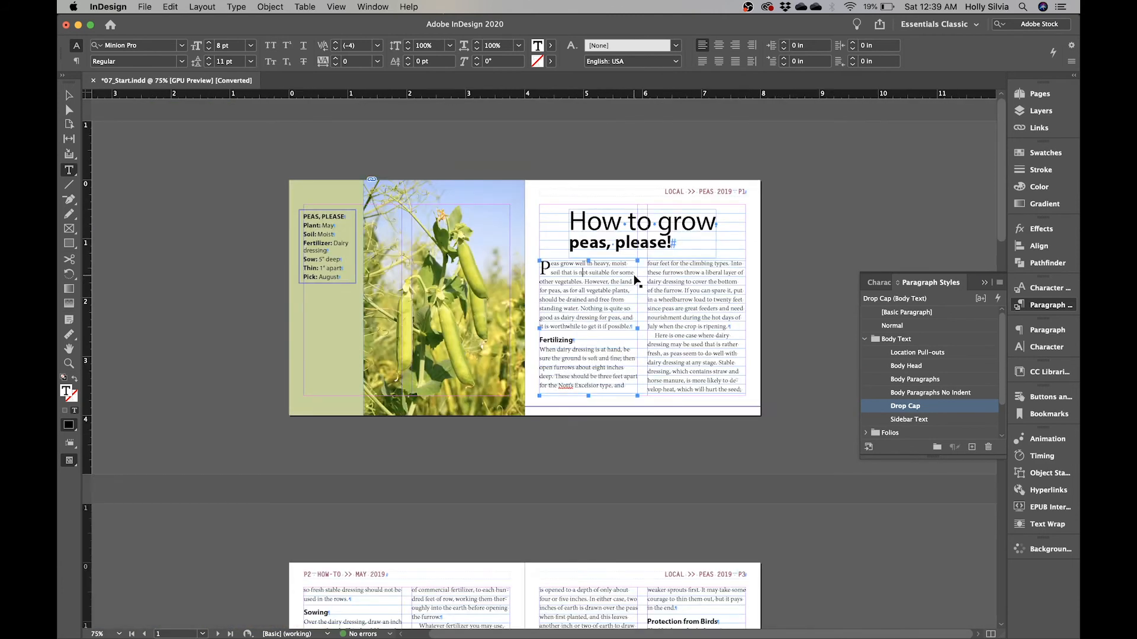
{"action": "key", "text": "super+minus"}
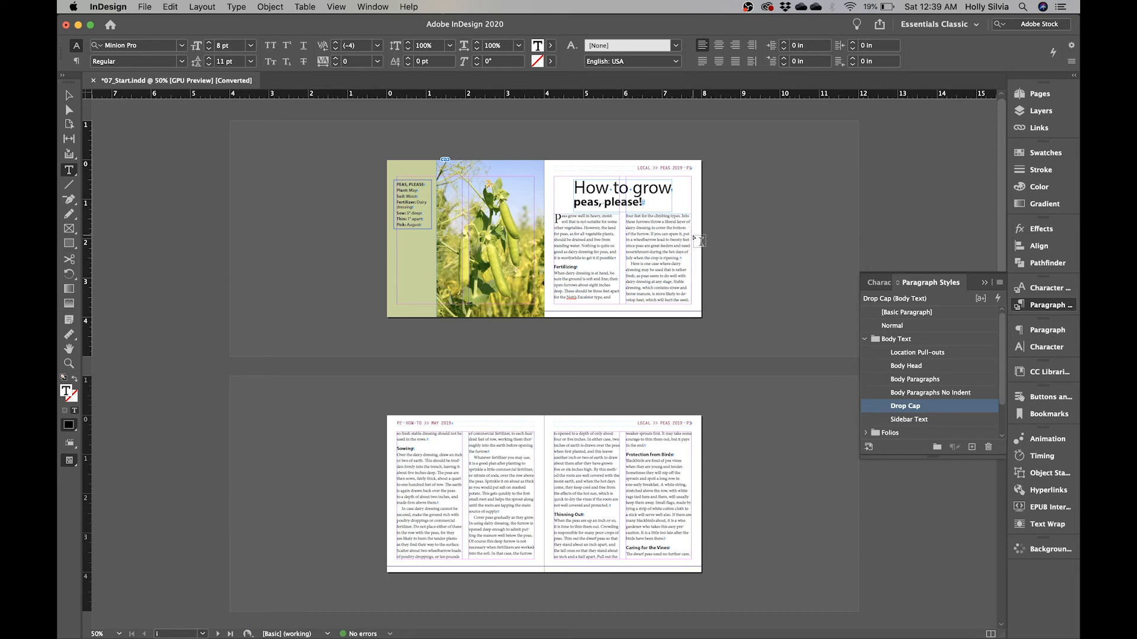
{"action": "key", "text": "super+equal"}
{"action": "key", "text": "super+equal"}
{"action": "key", "text": "super+equal"}
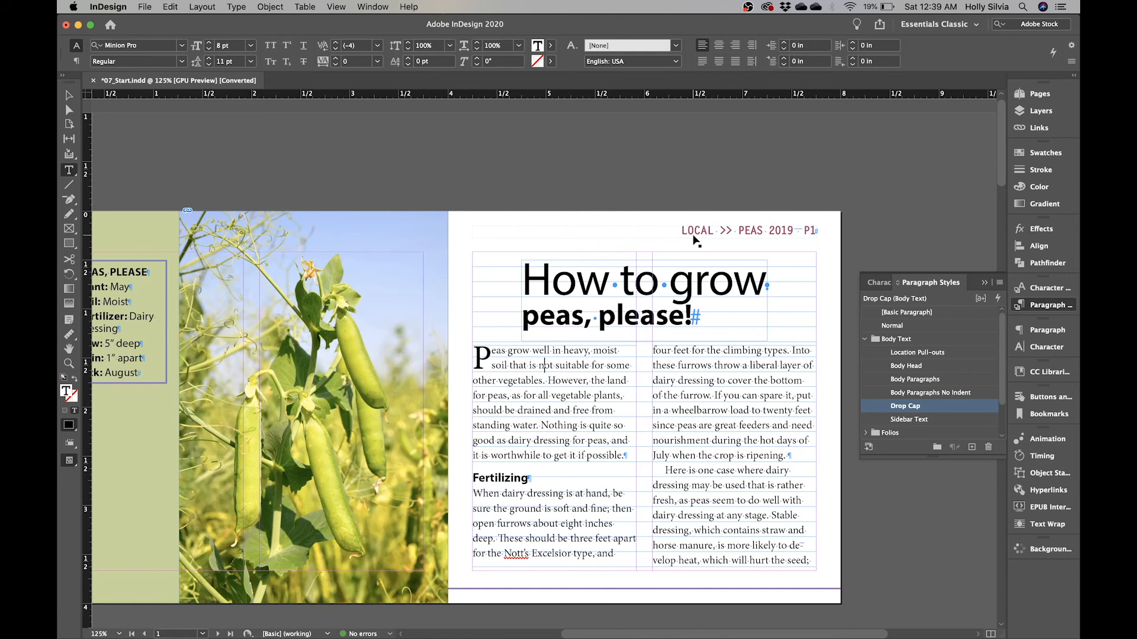
{"action": "key", "text": "super+equal"}
{"action": "key", "text": "super+minus"}
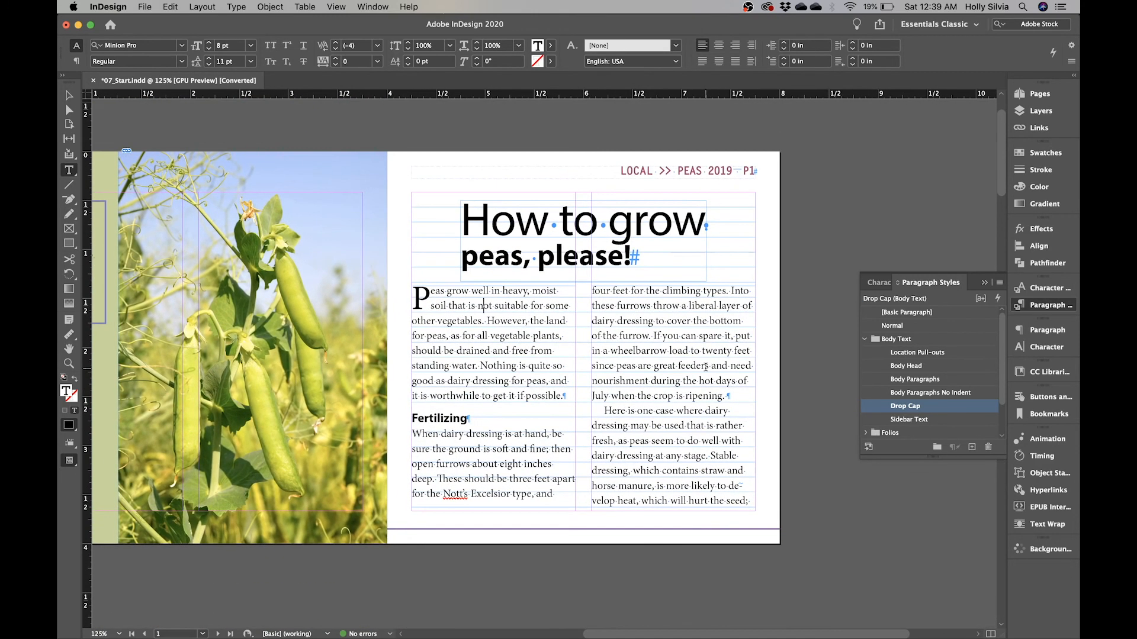
{"action": "scroll", "coordinate": [705, 367], "scroll_direction": "down", "scroll_amount": 1}
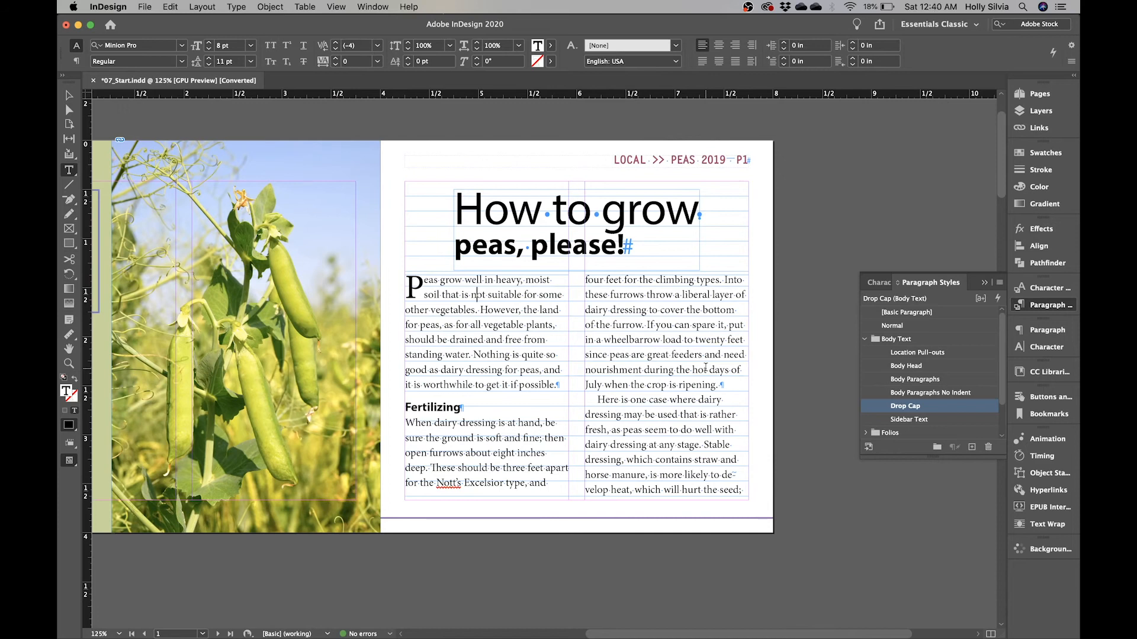
Select the article's entire body text, float the Paragraph panel beside the page, align the text to the baseline grid, and deselect it.
{"action": "left_click", "coordinate": [498, 308]}
{"action": "key", "text": "super+a"}
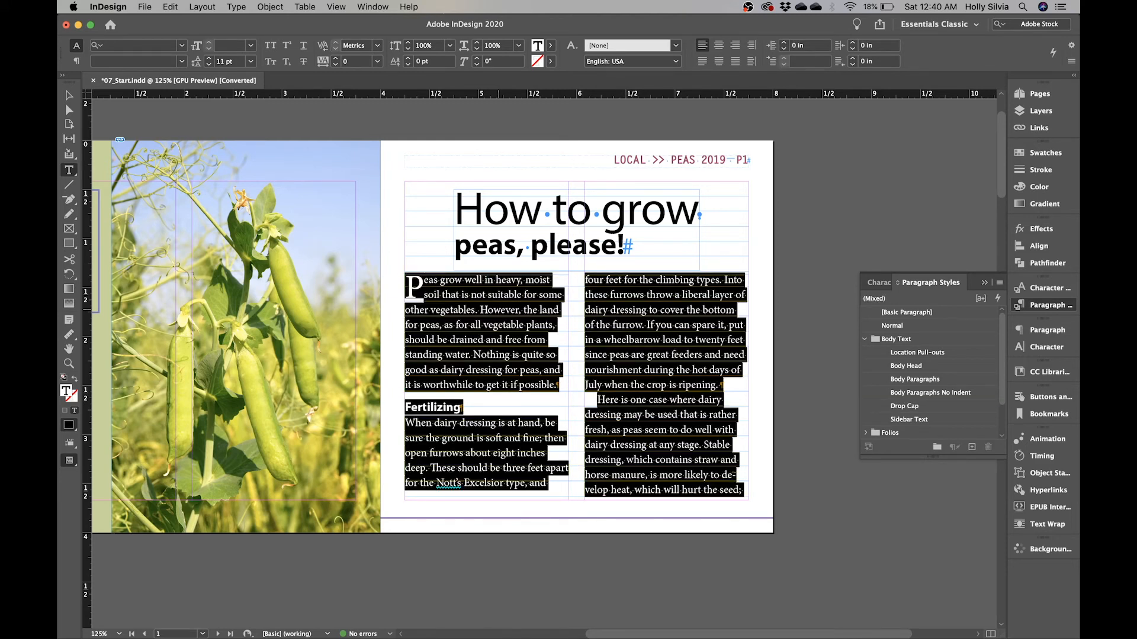
{"action": "left_click", "coordinate": [362, 7]}
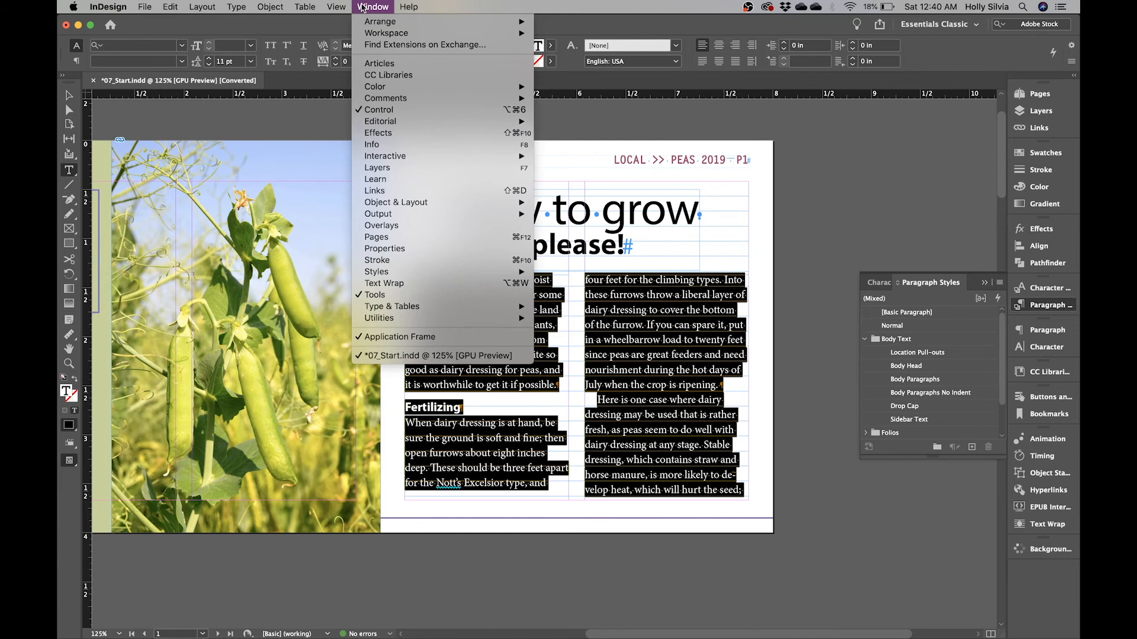
{"action": "mouse_move", "coordinate": [422, 308]}
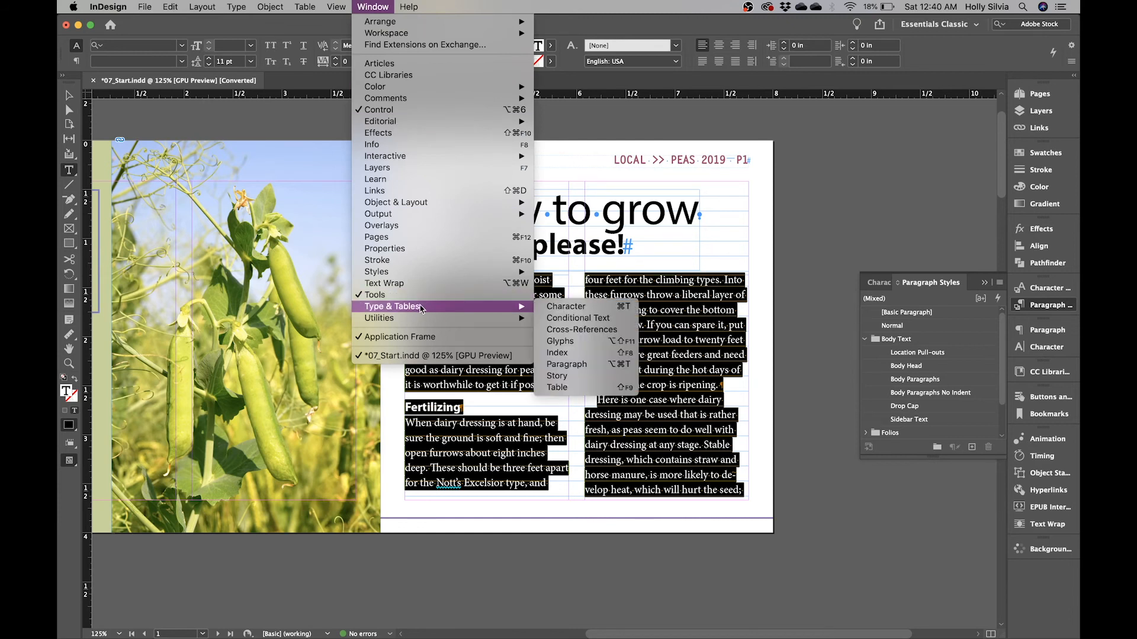
{"action": "left_click", "coordinate": [581, 368]}
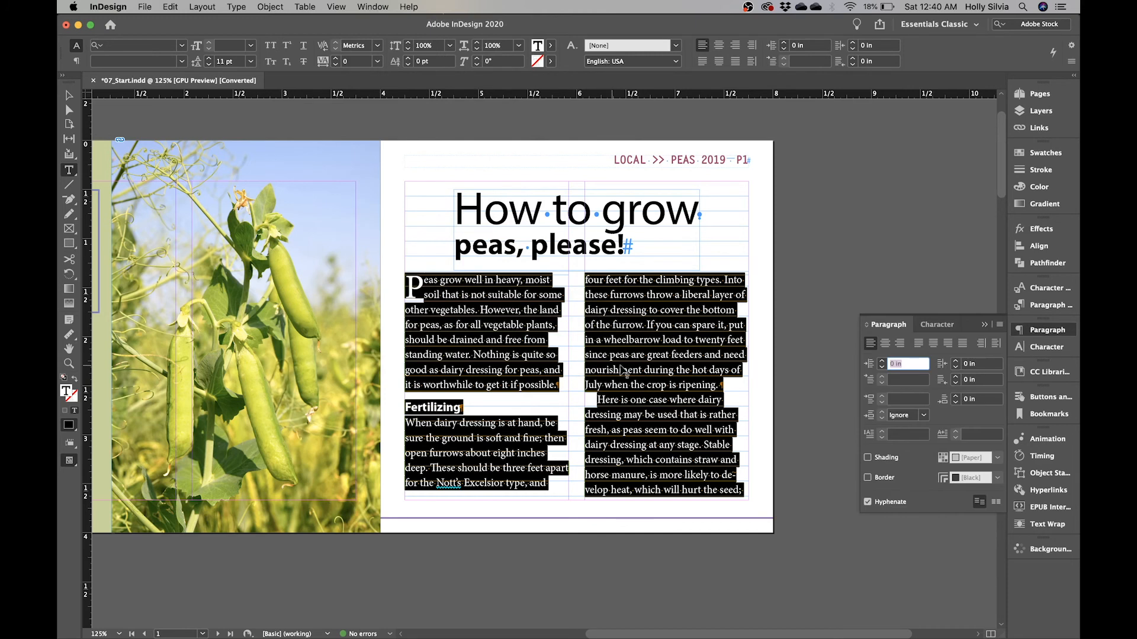
{"action": "left_click", "coordinate": [1056, 335]}
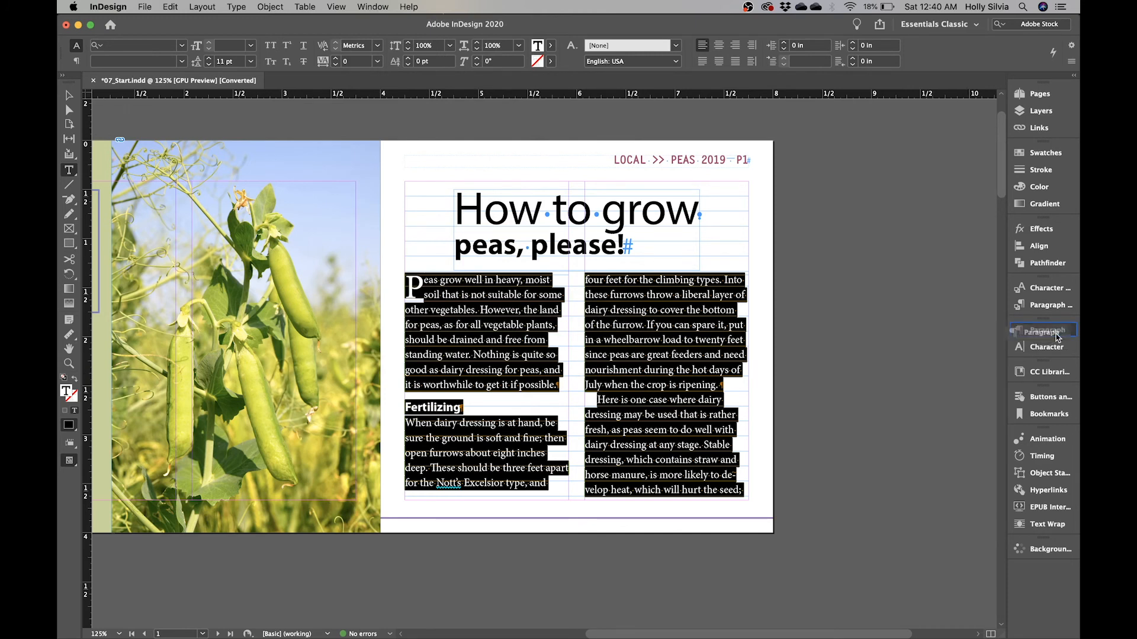
{"action": "left_click_drag", "start_coordinate": [1051, 324], "coordinate": [927, 303]}
{"action": "left_click", "coordinate": [953, 289]}
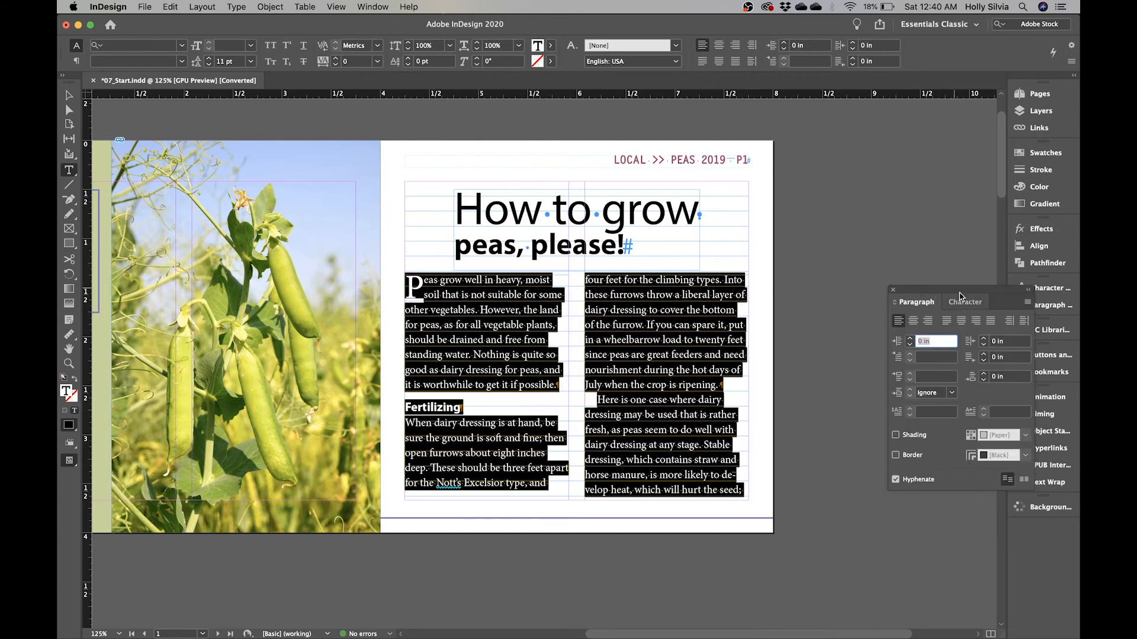
{"action": "left_click_drag", "start_coordinate": [944, 293], "coordinate": [870, 175]}
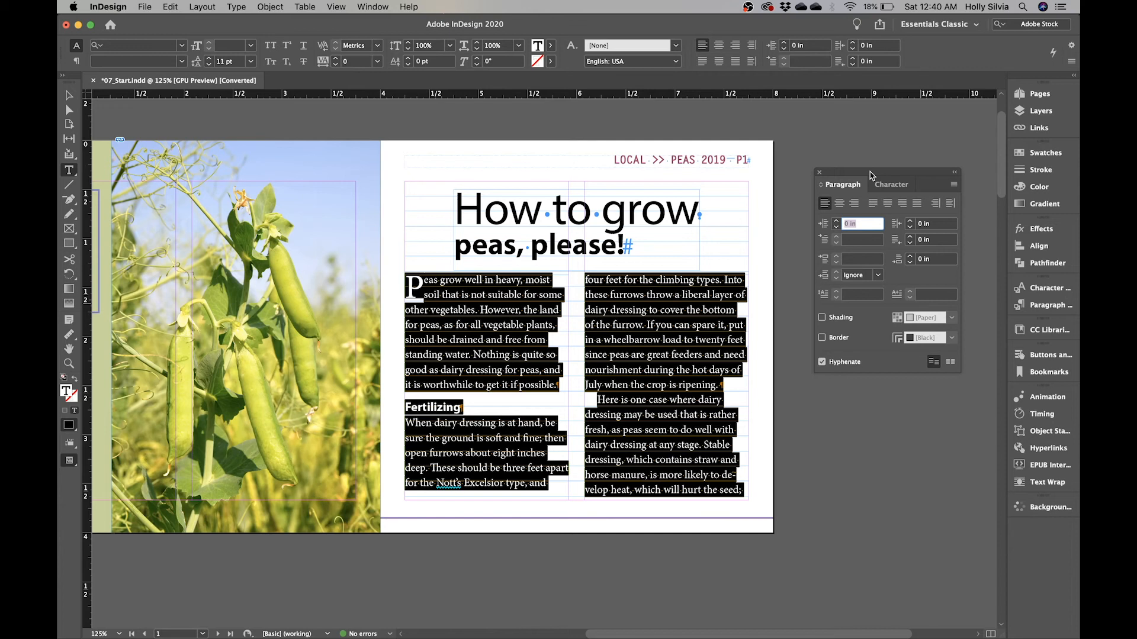
{"action": "left_click", "coordinate": [951, 364]}
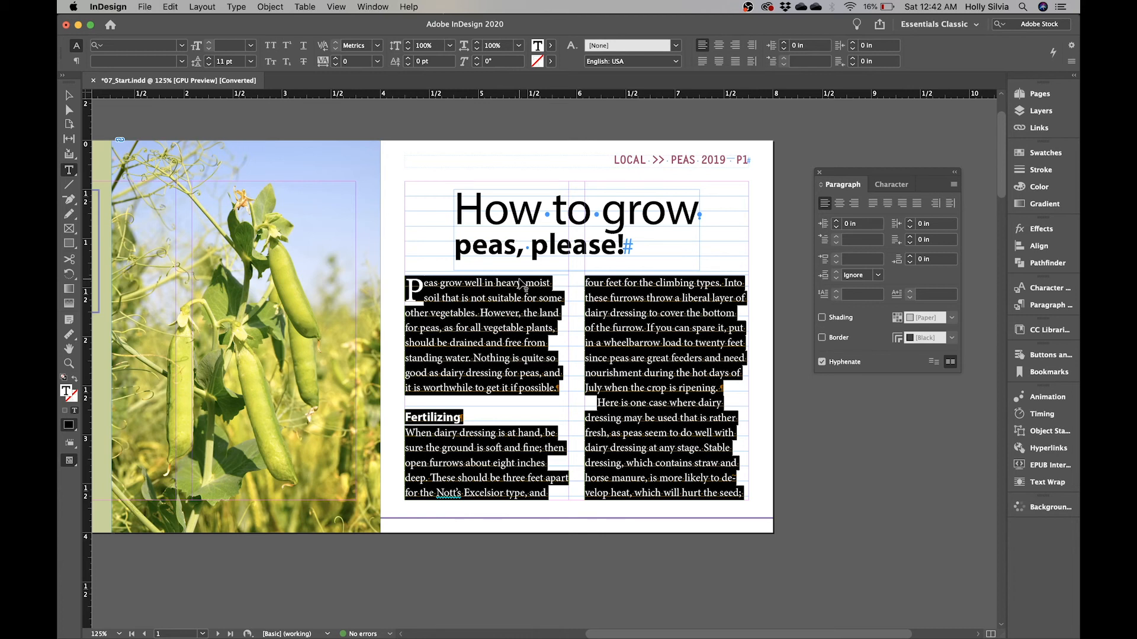
{"action": "left_click", "coordinate": [69, 95]}
{"action": "left_click", "coordinate": [872, 448]}
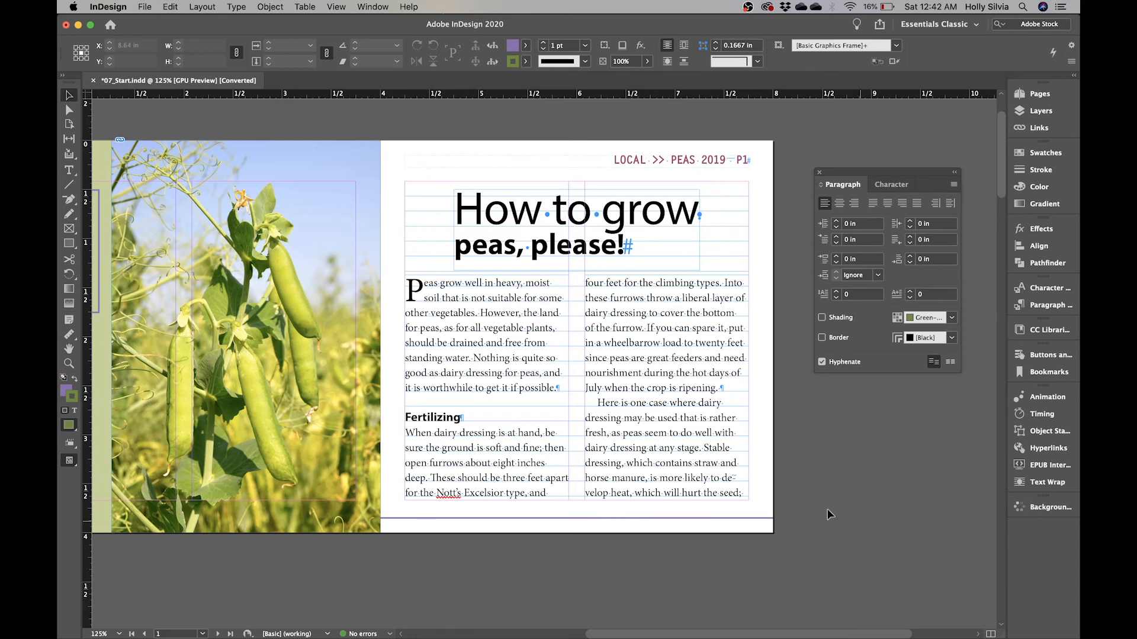
Draw a text frame about 1.465 in wide and 0.218 in high below page 1's second column, starting at its lower outer corner.
{"action": "key", "text": "super+equal"}
{"action": "key", "text": "super+equal"}
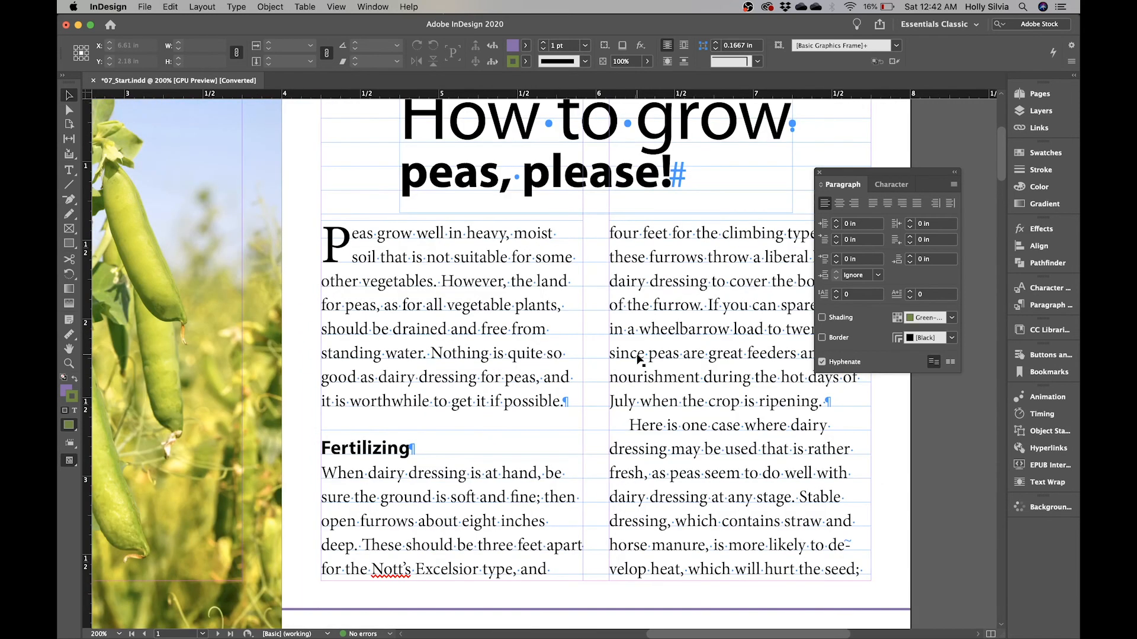
{"action": "key", "text": "super+equal"}
{"action": "scroll", "coordinate": [795, 463], "scroll_direction": "down", "scroll_amount": 10}
{"action": "scroll", "coordinate": [795, 463], "scroll_direction": "right", "scroll_amount": 10}
{"action": "scroll", "coordinate": [791, 456], "scroll_direction": "up", "scroll_amount": 3}
{"action": "scroll", "coordinate": [791, 456], "scroll_direction": "left", "scroll_amount": 5}
{"action": "scroll", "coordinate": [791, 455], "scroll_direction": "down", "scroll_amount": 1}
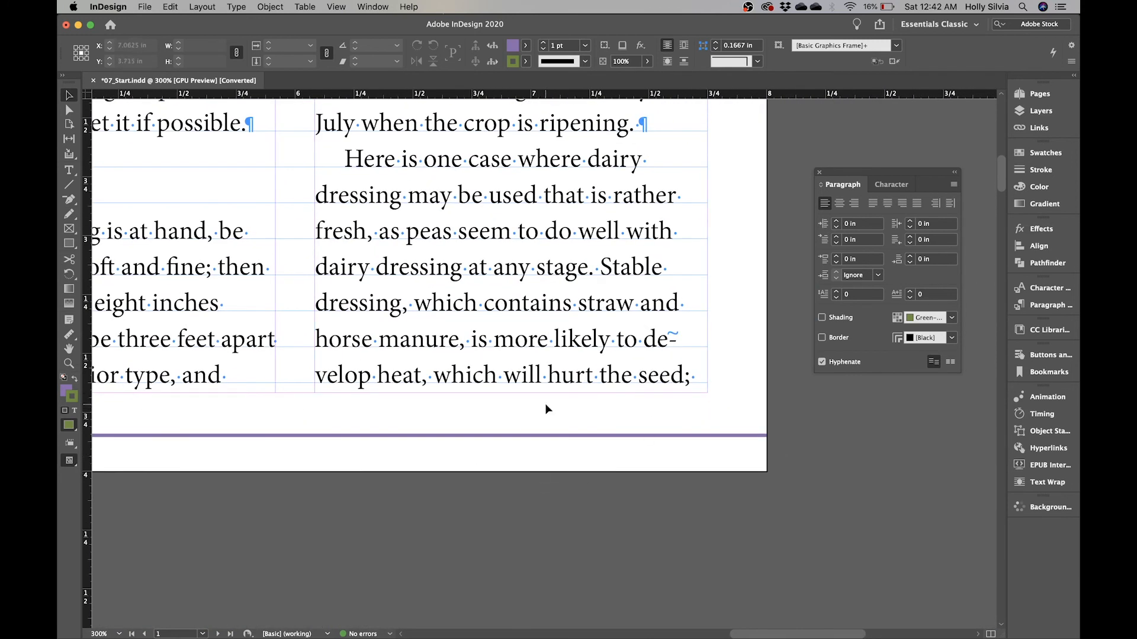
{"action": "key", "text": "t"}
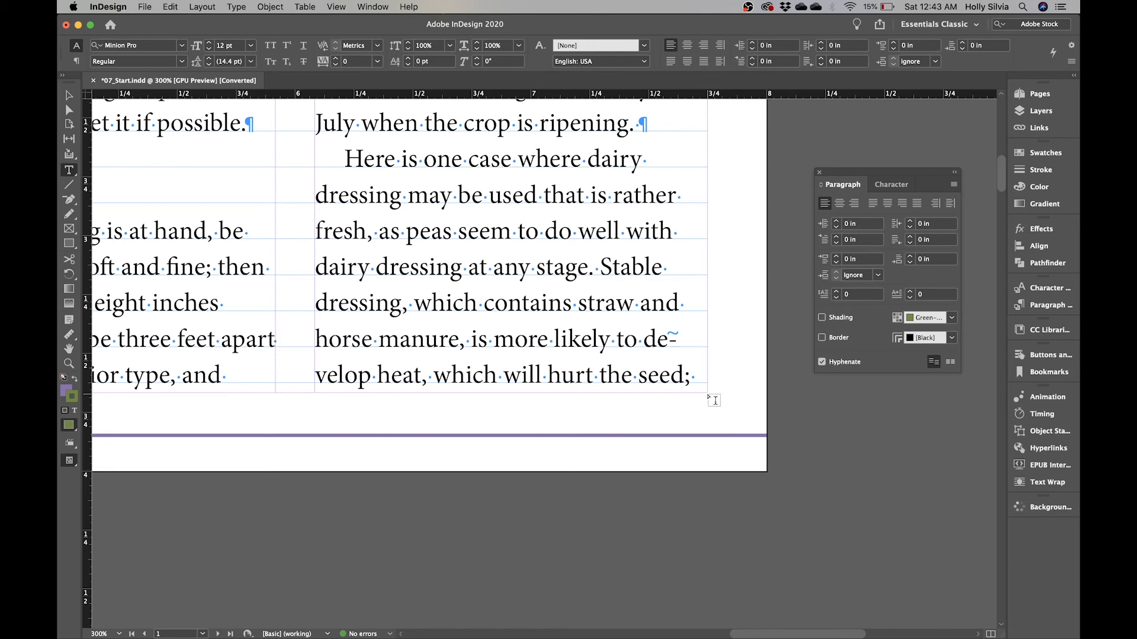
{"action": "left_click_drag", "start_coordinate": [708, 393], "coordinate": [598, 448]}
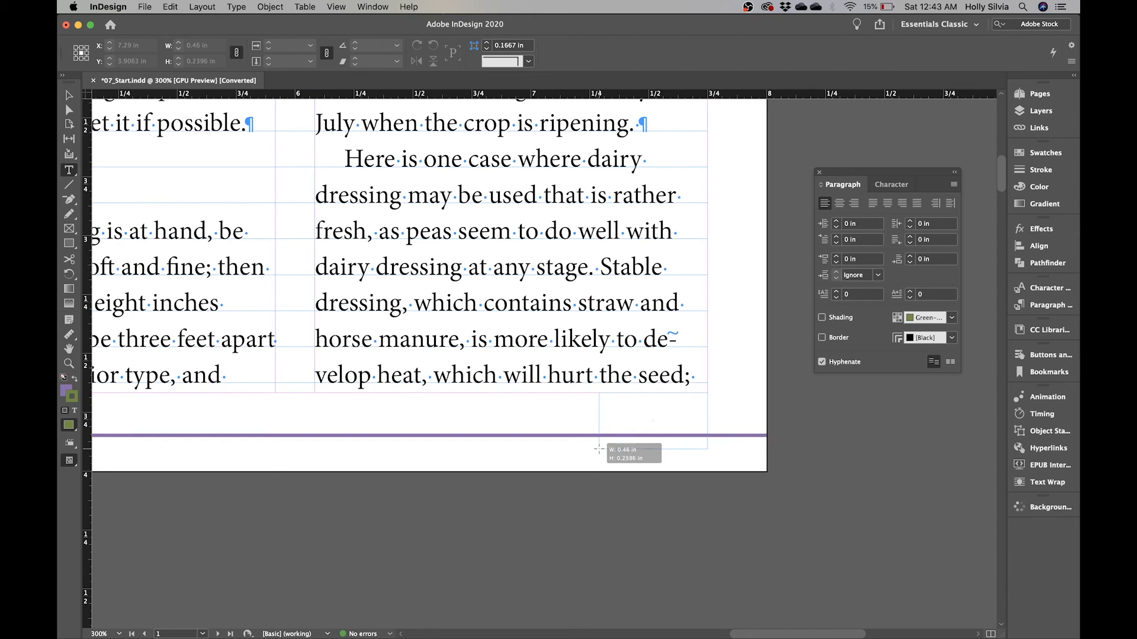
{"action": "left_click_drag", "start_coordinate": [599, 449], "coordinate": [363, 444]}
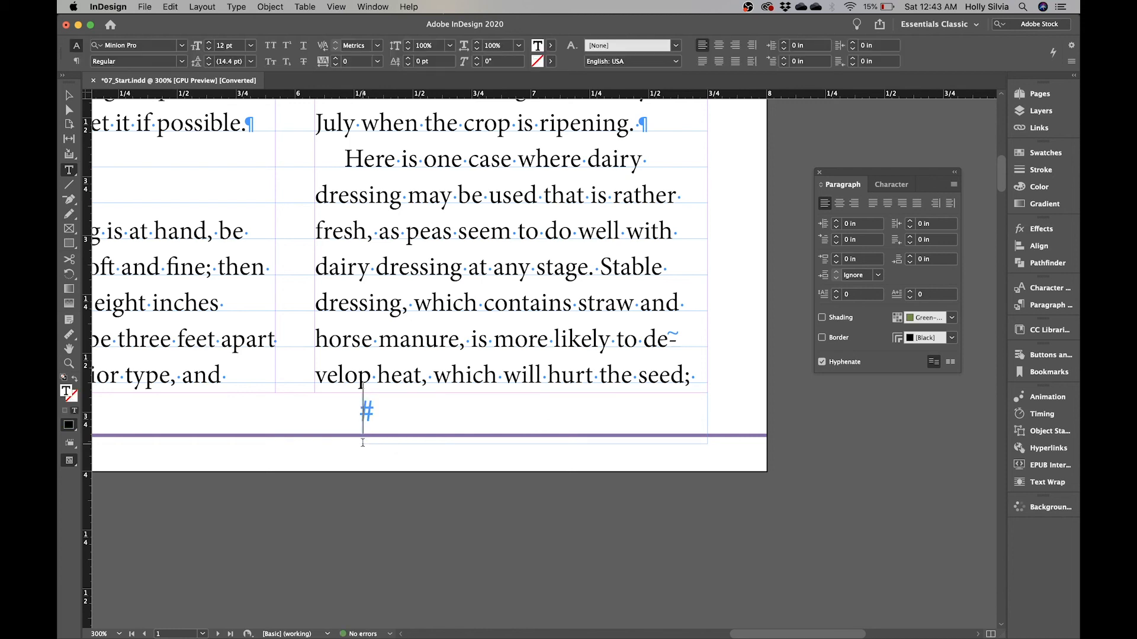
Unlink the new frame's width and height proportions and set its width to 1.5 in.
{"action": "left_click", "coordinate": [70, 96]}
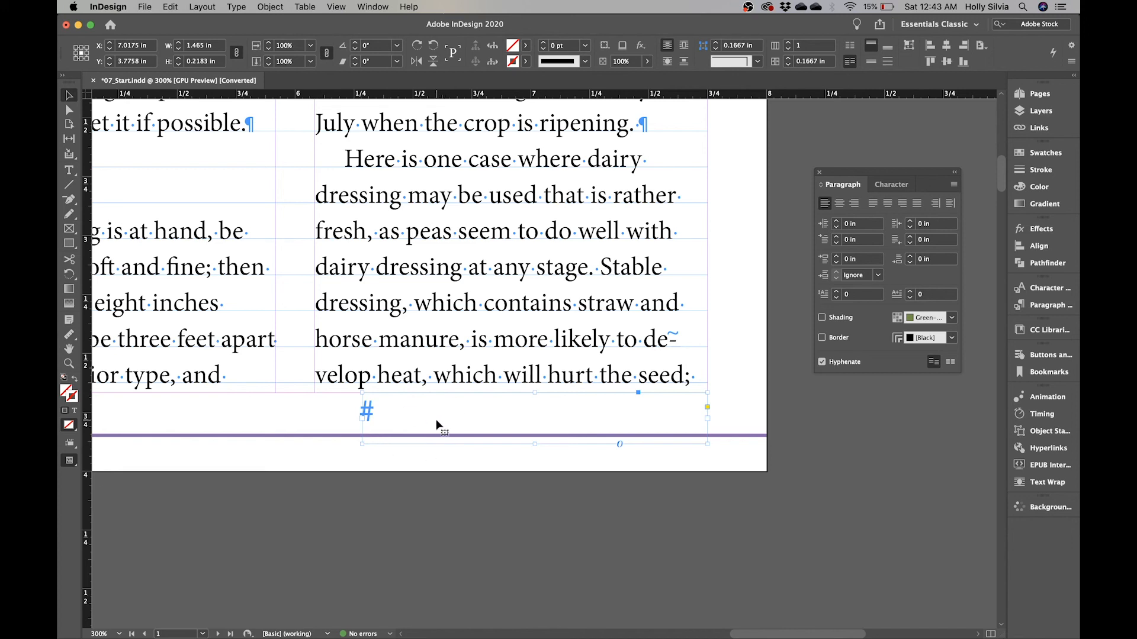
{"action": "left_click", "coordinate": [236, 52]}
{"action": "left_click", "coordinate": [204, 45]}
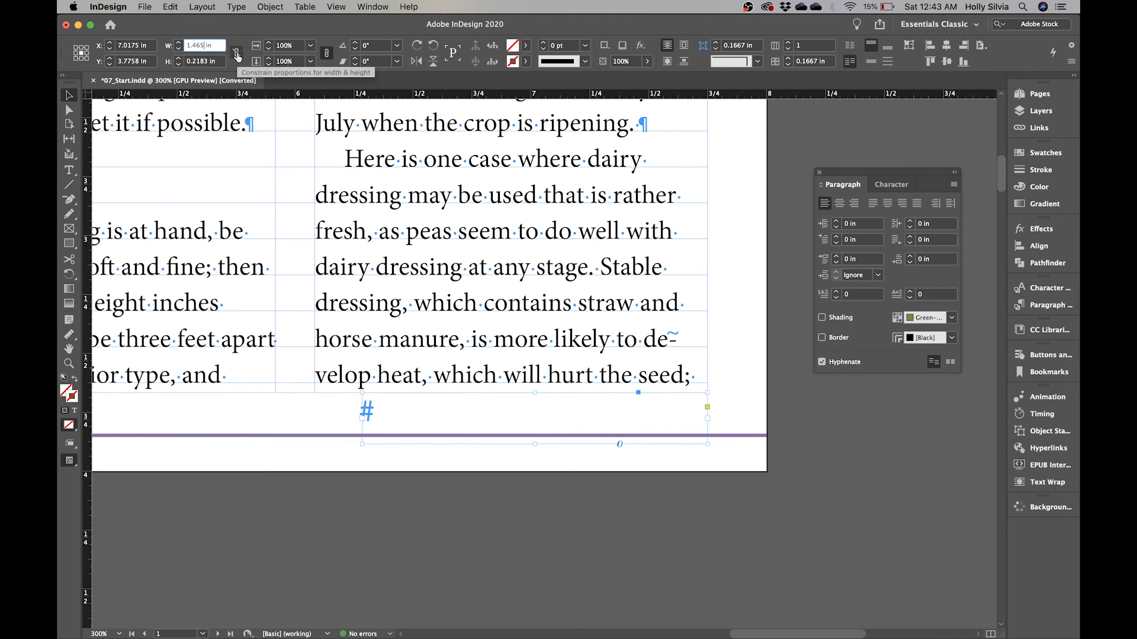
{"action": "key", "text": "BackSpace"}
{"action": "key", "text": "BackSpace"}
{"action": "key", "text": "BackSpace"}
{"action": "key", "text": "BackSpace"}
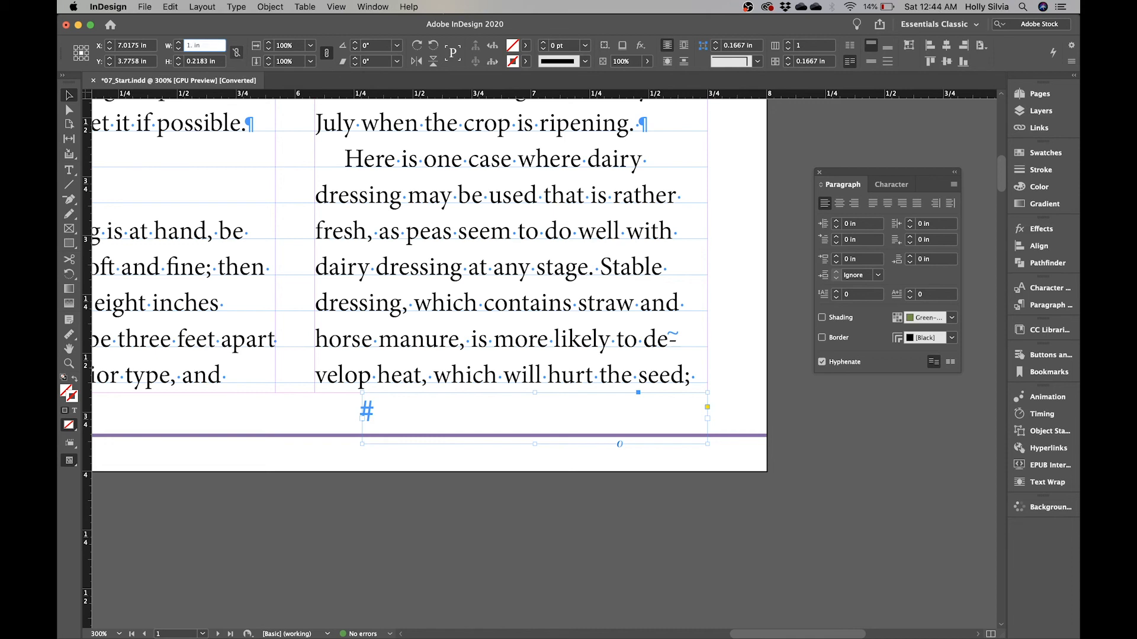
Set the frame's height to 0.25 in and realign it with the bottom and outer margins beneath the second column.
{"action": "left_click", "coordinate": [207, 62]}
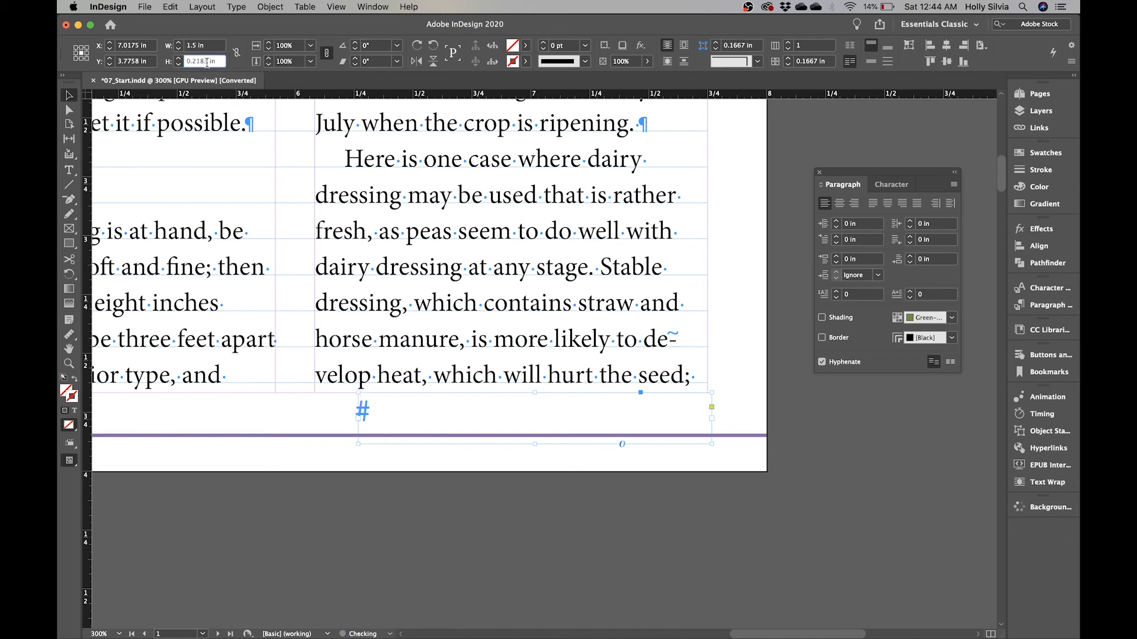
{"action": "key", "text": "BackSpace"}
{"action": "key", "text": "BackSpace"}
{"action": "key", "text": "BackSpace"}
{"action": "left_click", "coordinate": [589, 527]}
{"action": "mouse_move", "coordinate": [709, 420]}
{"action": "left_mouse_down"}
{"action": "mouse_move", "coordinate": [699, 418]}
{"action": "mouse_move", "coordinate": [710, 424]}
{"action": "left_mouse_up"}
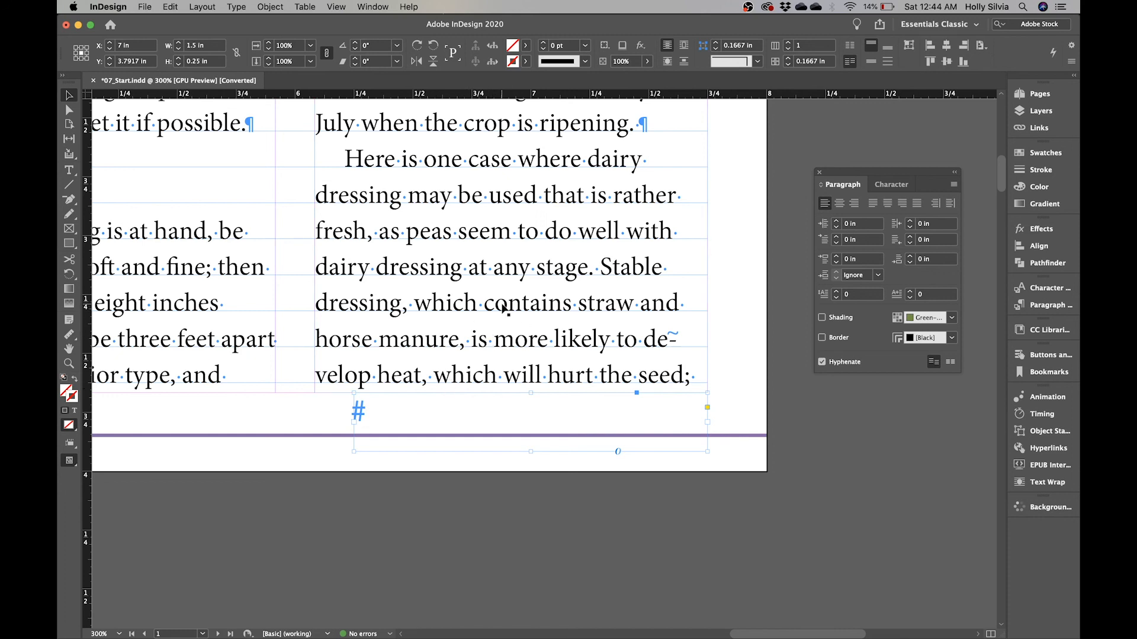
Enter "Peas continued on " in the small text frame below the second column.
{"action": "key", "text": "t"}
{"action": "left_click", "coordinate": [452, 426]}
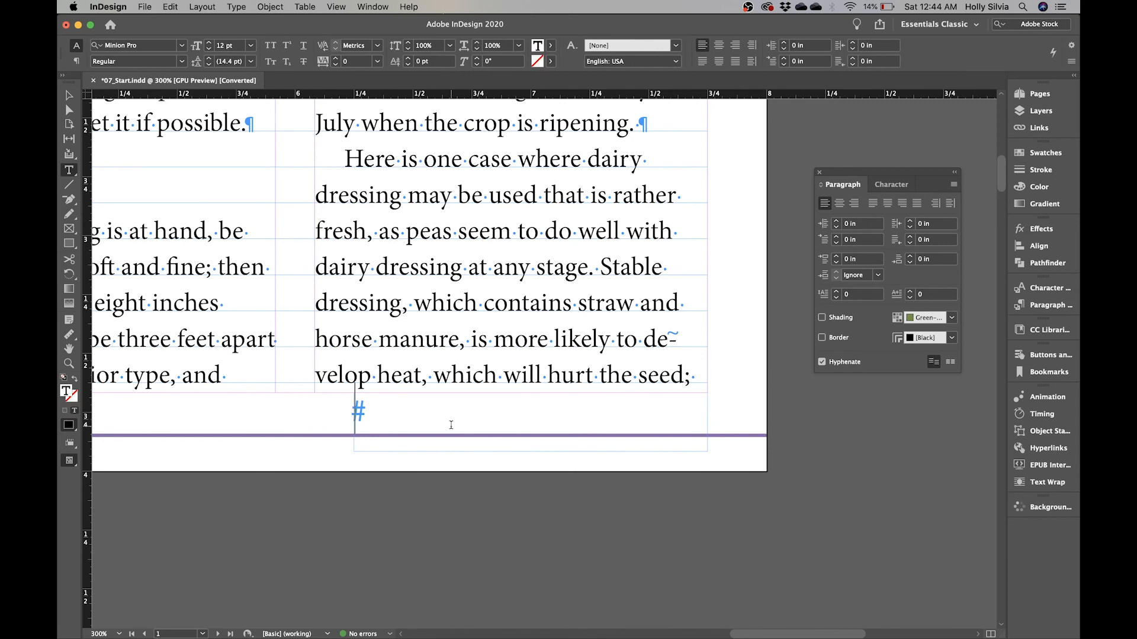
{"action": "type", "text": "Peas cont"}
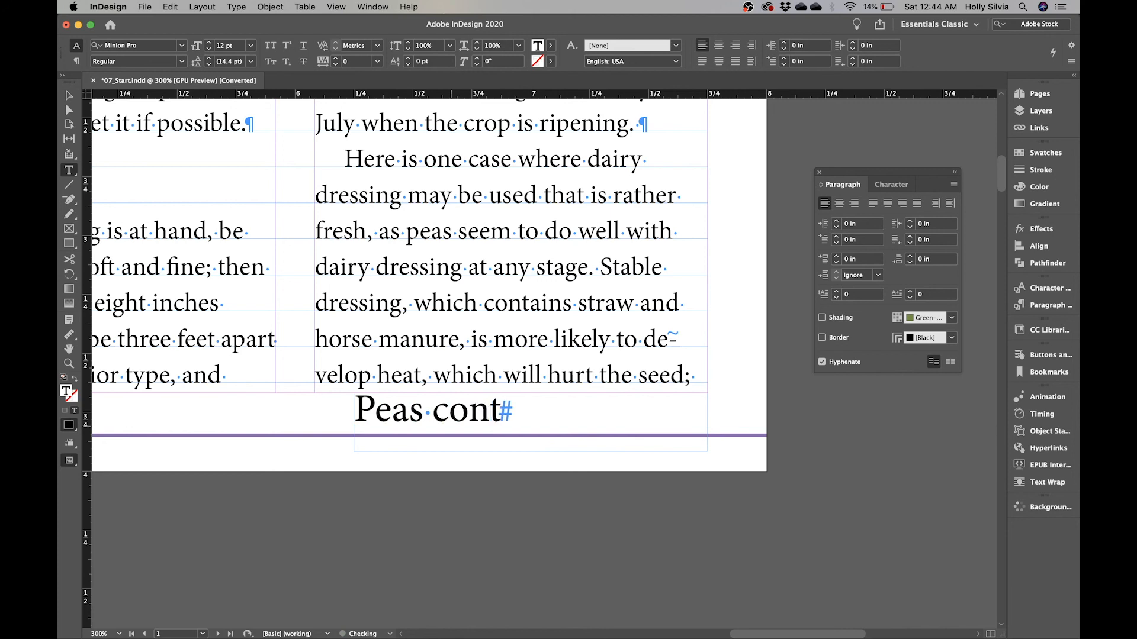
{"action": "type", "text": "inur"}
{"action": "key", "text": "BackSpace"}
{"action": "type", "text": "es"}
{"action": "key", "text": "BackSpace"}
{"action": "type", "text": "d on"}
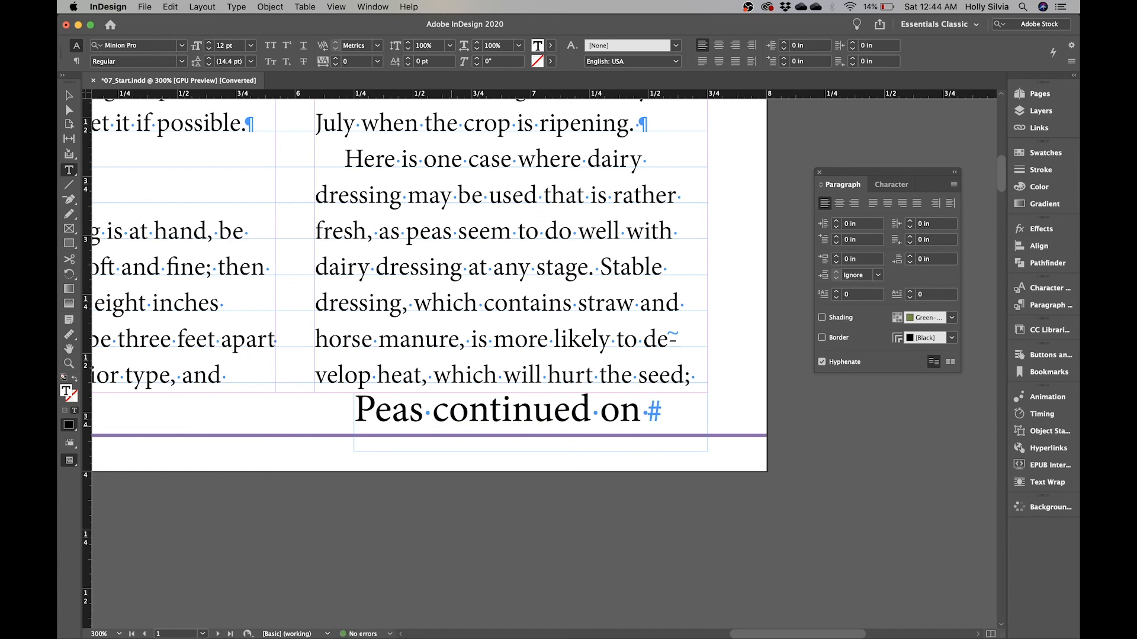
Insert a Next Page Number marker at the end of the "Peas continued on" line.
{"action": "right_click", "coordinate": [652, 420]}
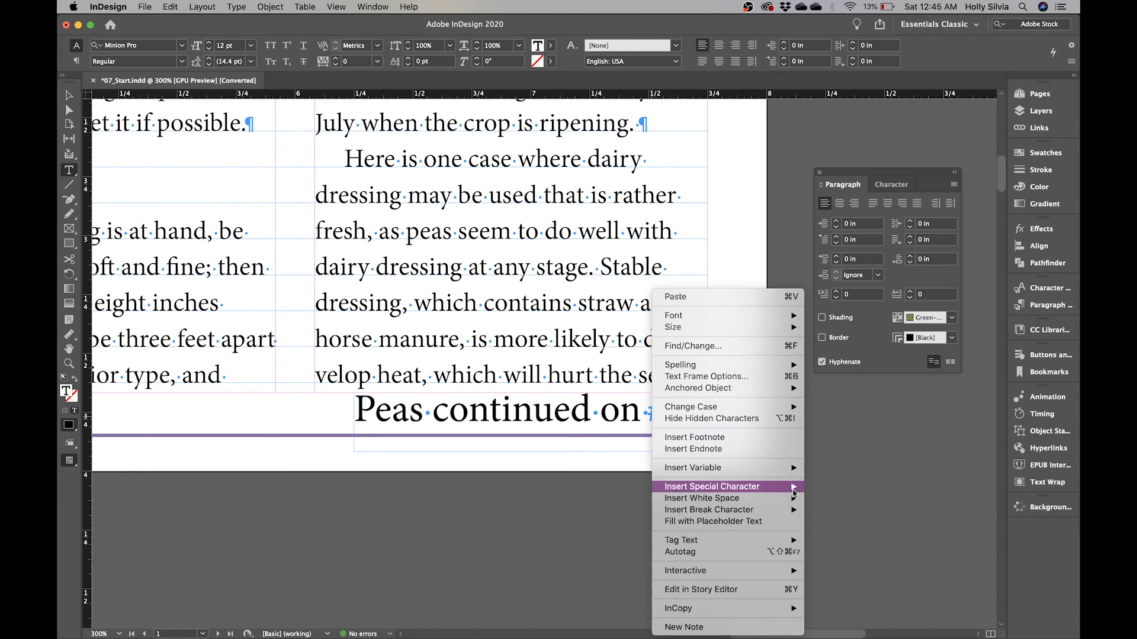
{"action": "mouse_move", "coordinate": [835, 500]}
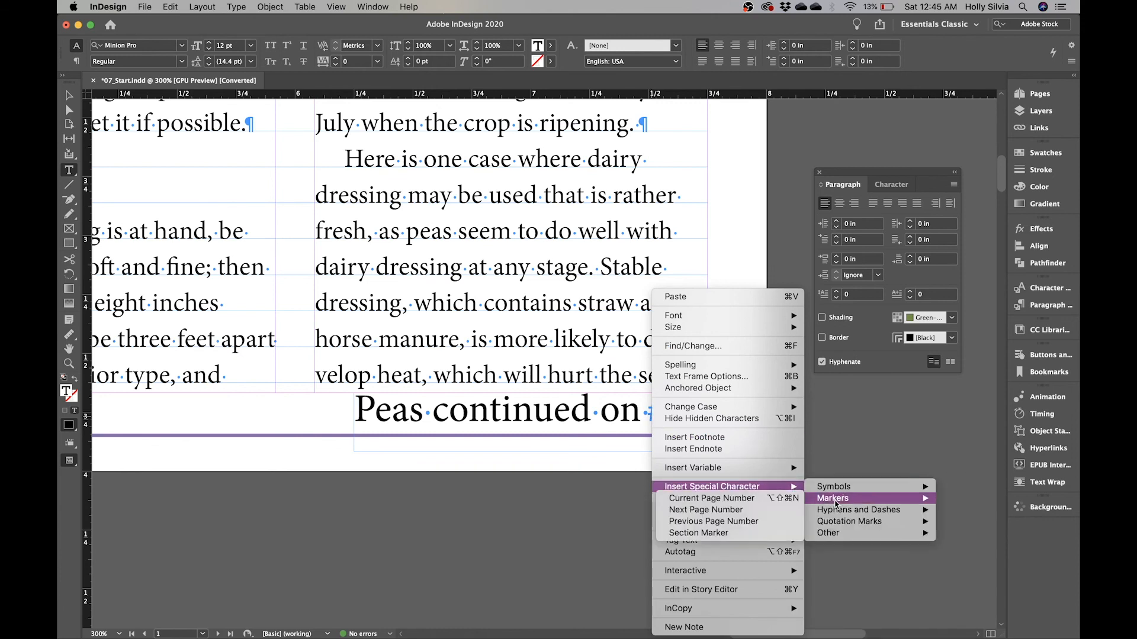
{"action": "left_click", "coordinate": [749, 511]}
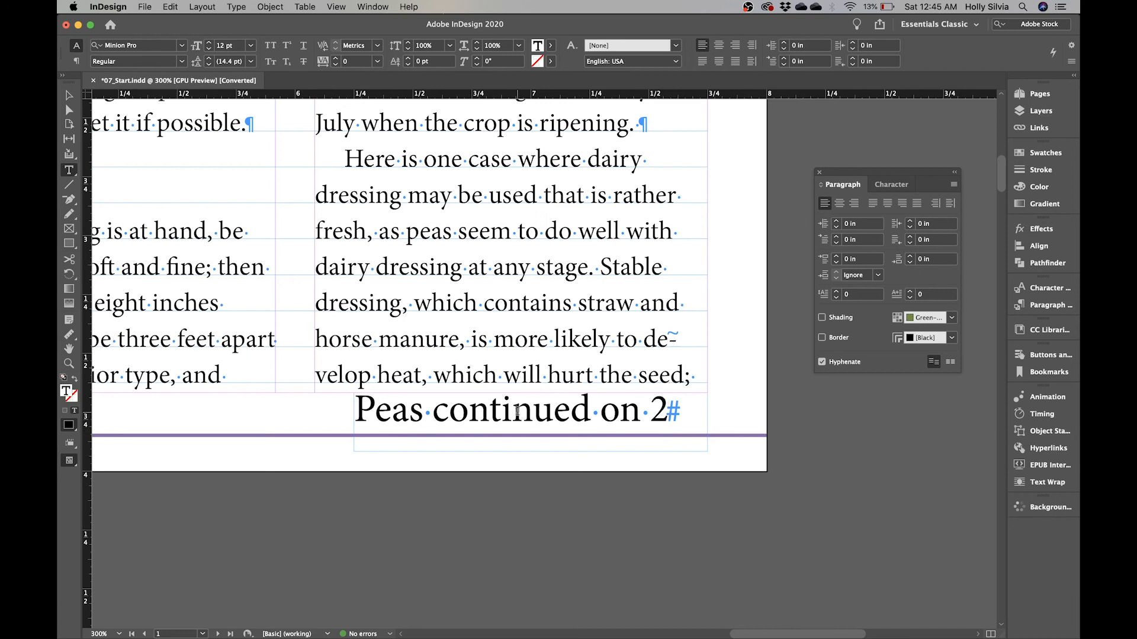
Apply the Continued From/To Line paragraph style to the jump line and collapse the style list.
{"action": "left_click", "coordinate": [1021, 309]}
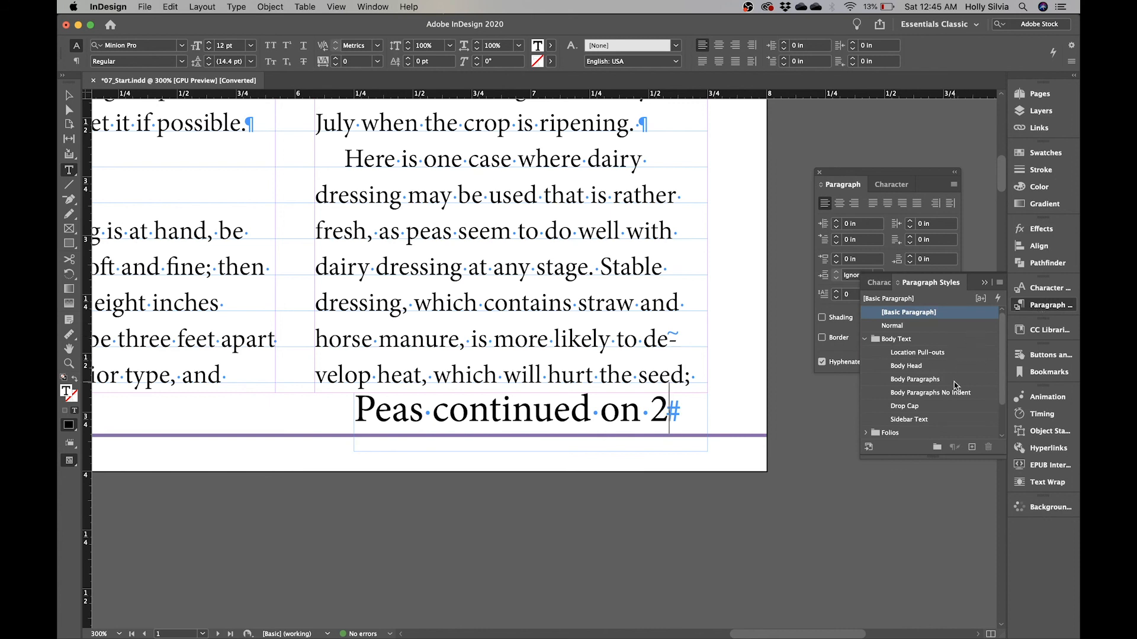
{"action": "scroll", "coordinate": [1003, 382], "scroll_direction": "down", "scroll_amount": 3}
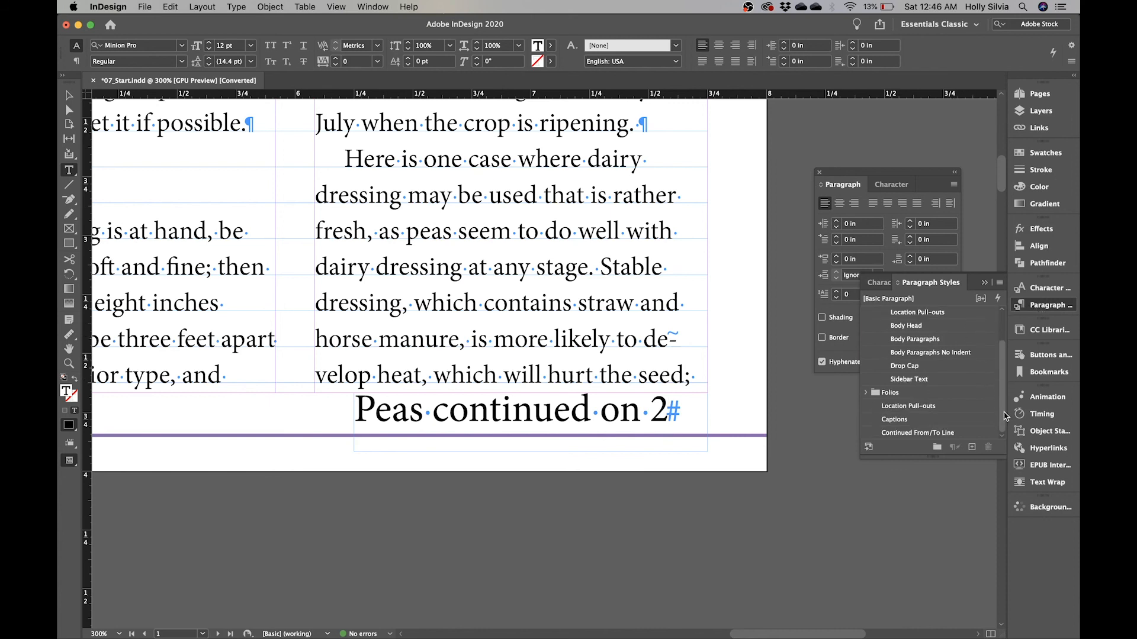
{"action": "left_click", "coordinate": [910, 438]}
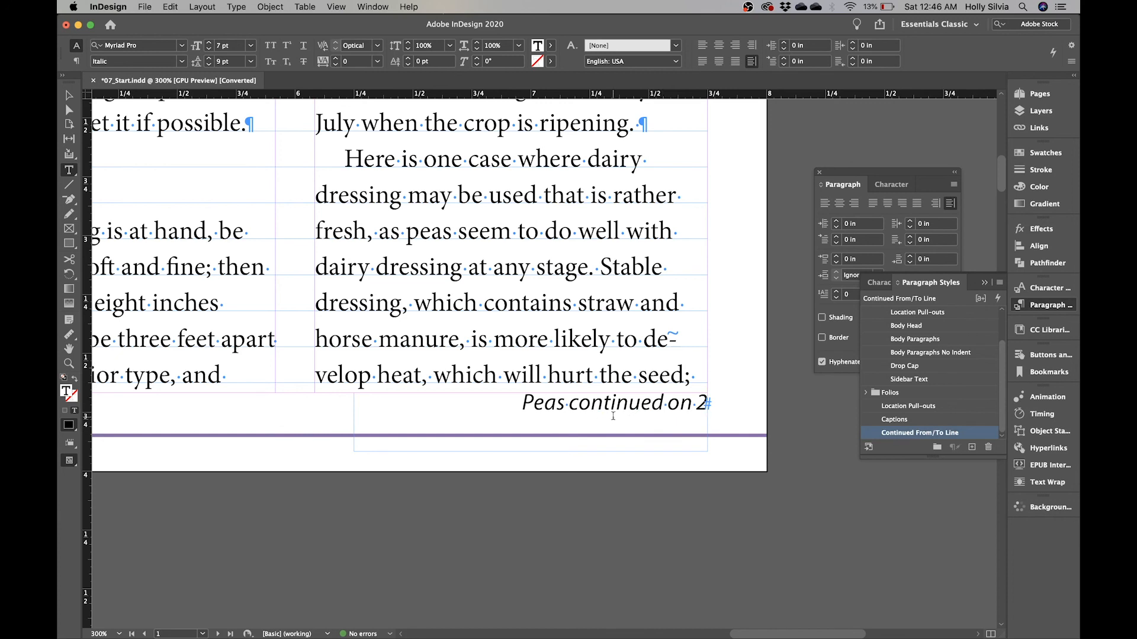
{"action": "left_click", "coordinate": [1058, 309]}
Dock the floating Paragraph panel again, deselect everything, and fit the page 1 spread in the window.
{"action": "left_click_drag", "start_coordinate": [889, 176], "coordinate": [1014, 338]}
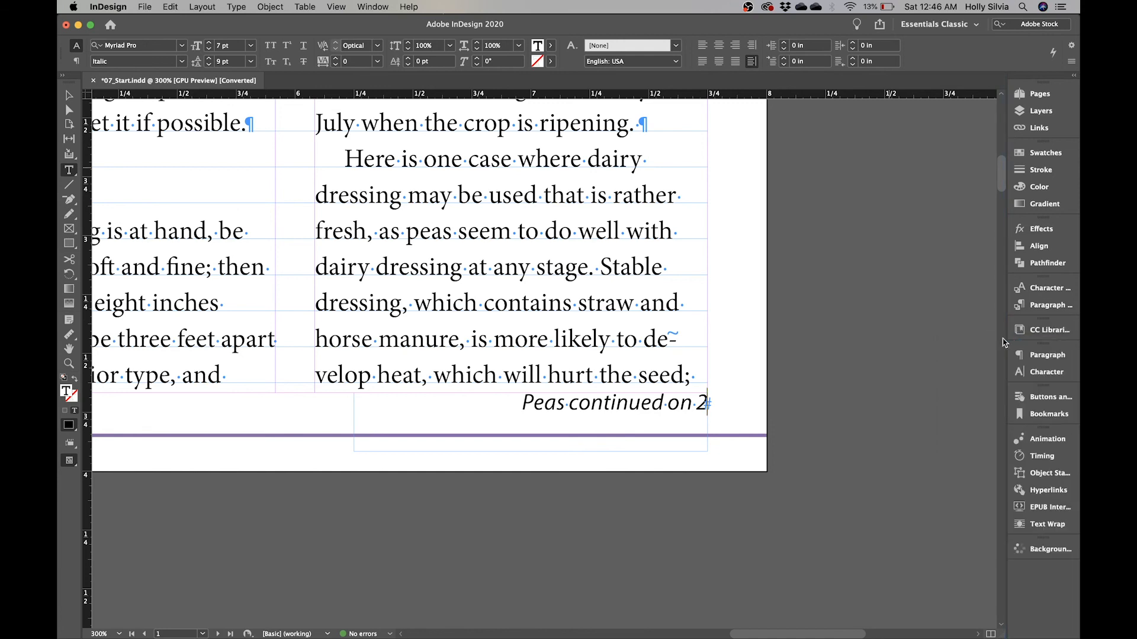
{"action": "left_click", "coordinate": [69, 95]}
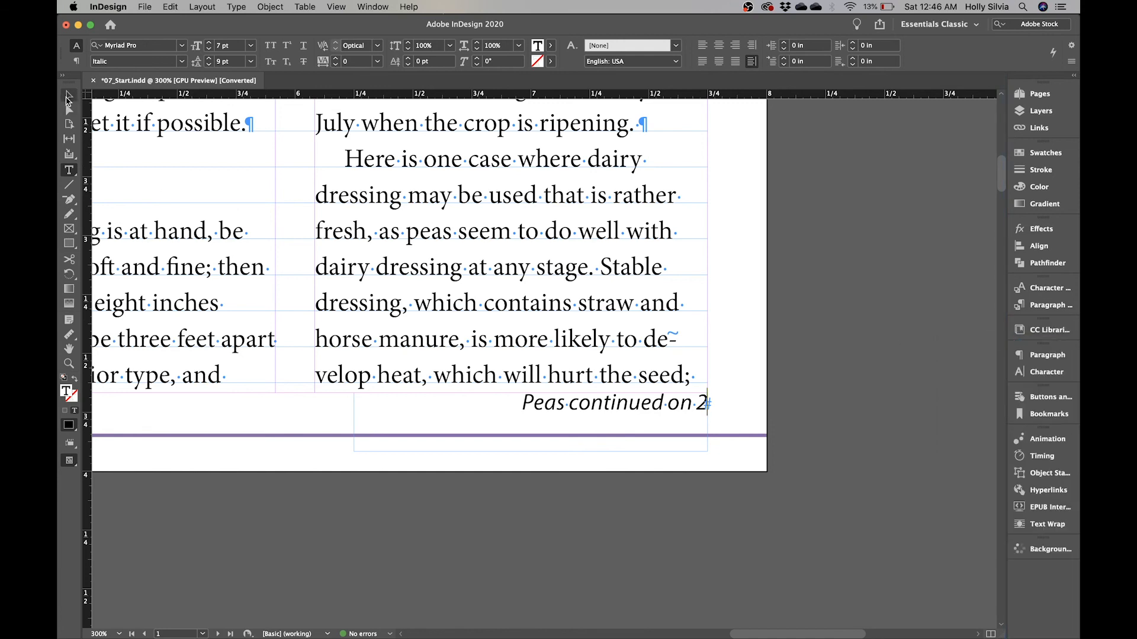
{"action": "left_click", "coordinate": [834, 406]}
{"action": "key", "text": "super+0"}
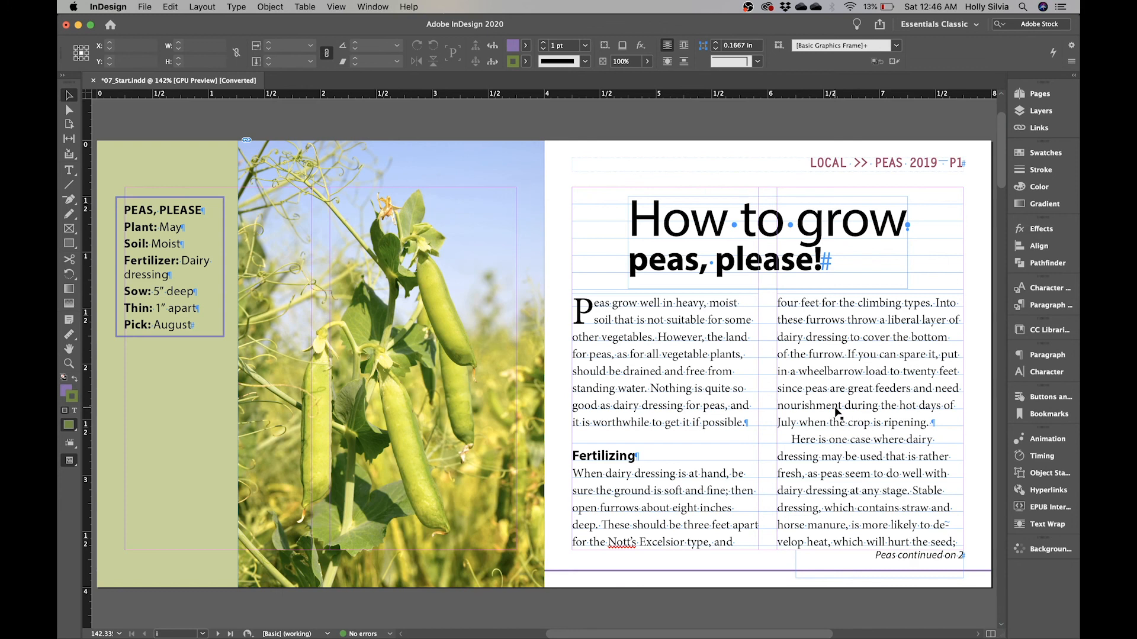